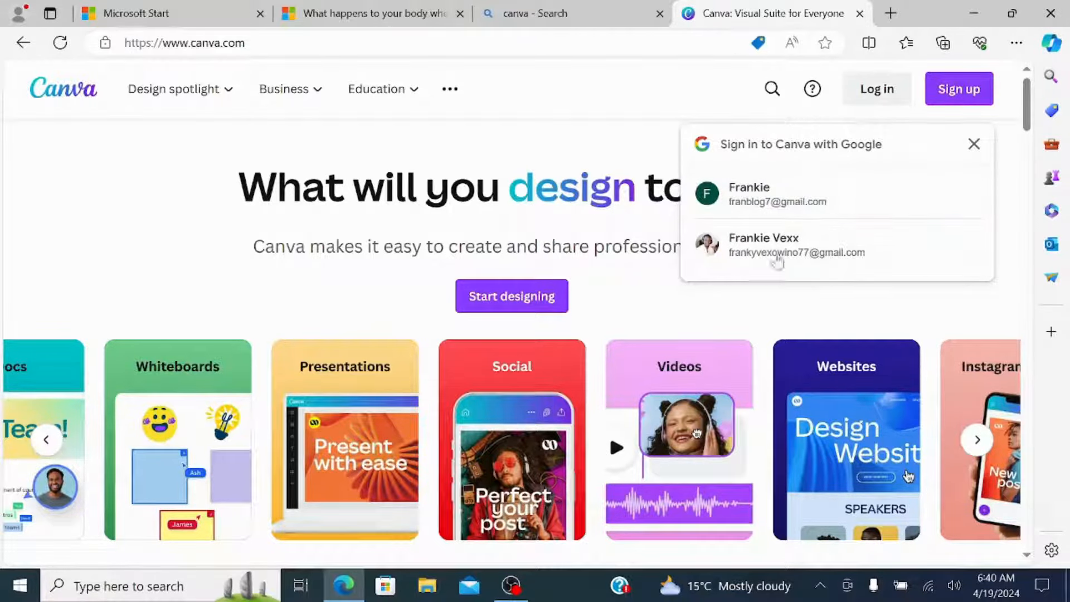
Sign in to Canva with the second suggested Google account.
left_click(825, 246)
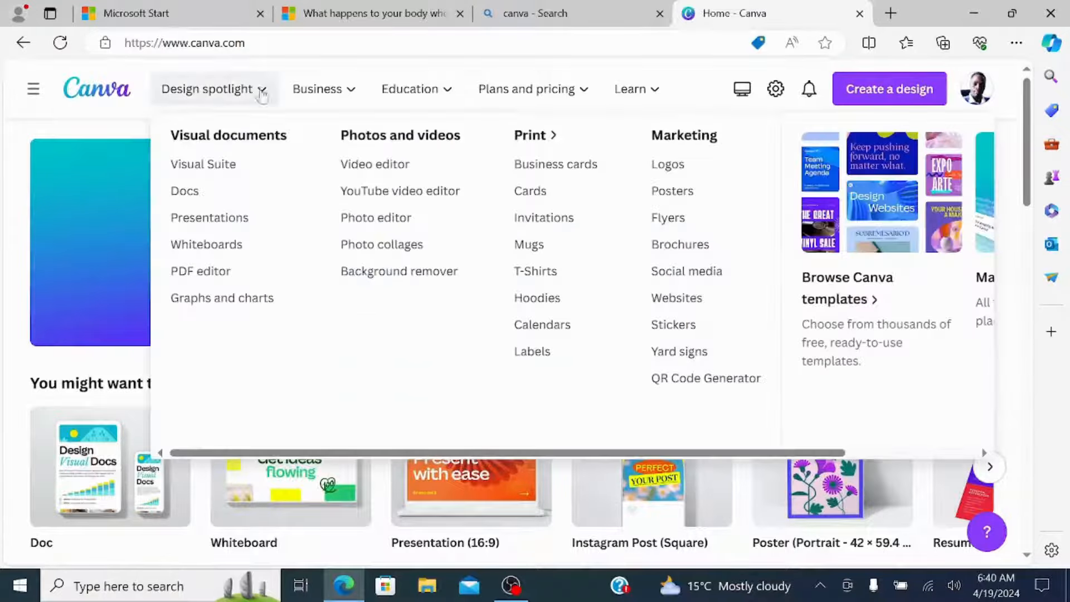
mouse_move(323, 94)
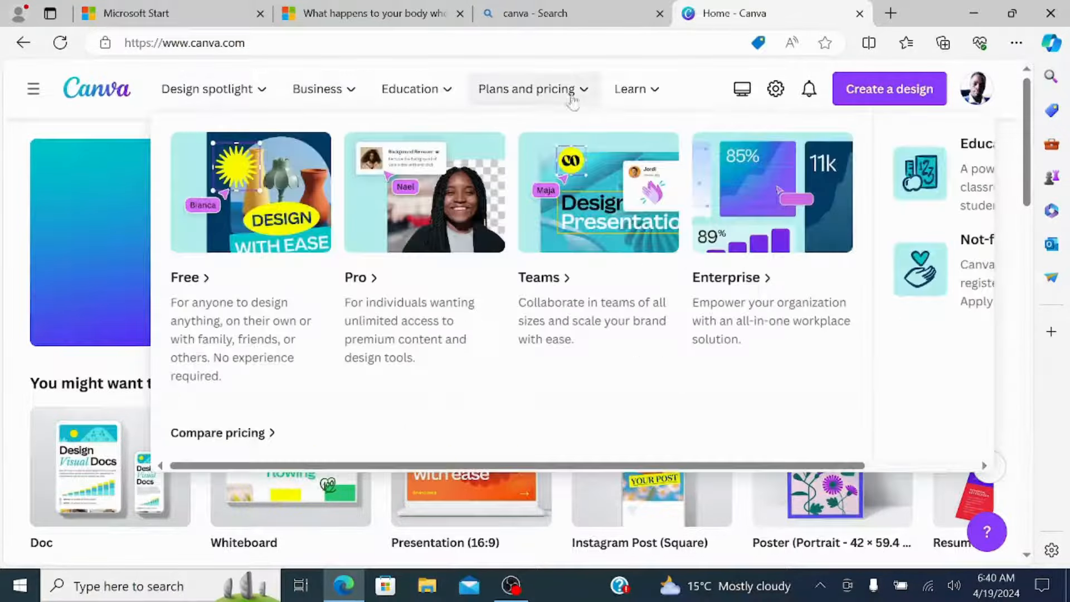
mouse_move(635, 92)
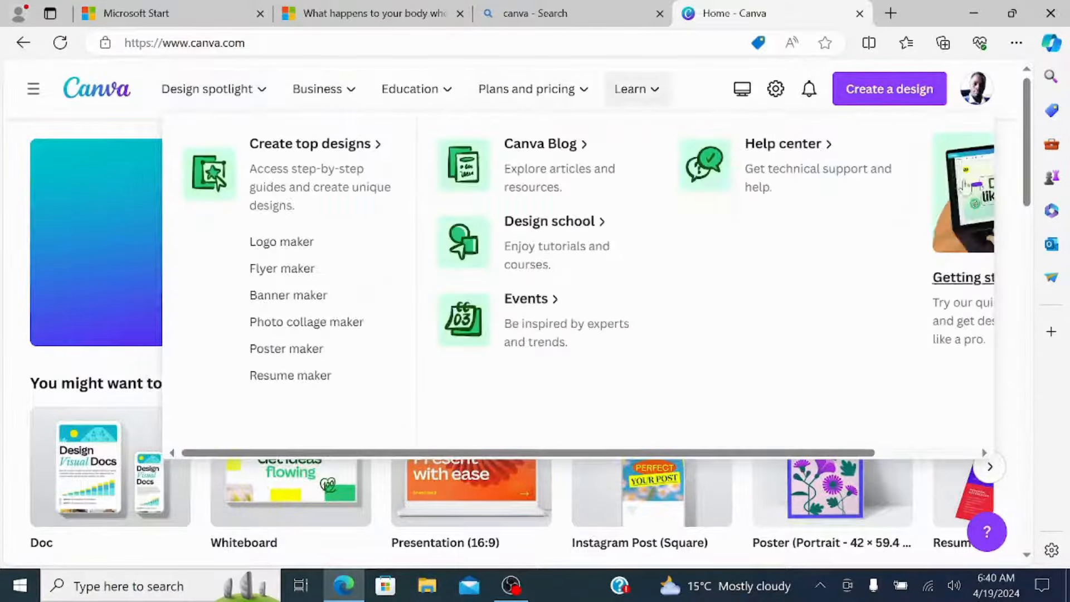
scroll(566, 360, "down", 3)
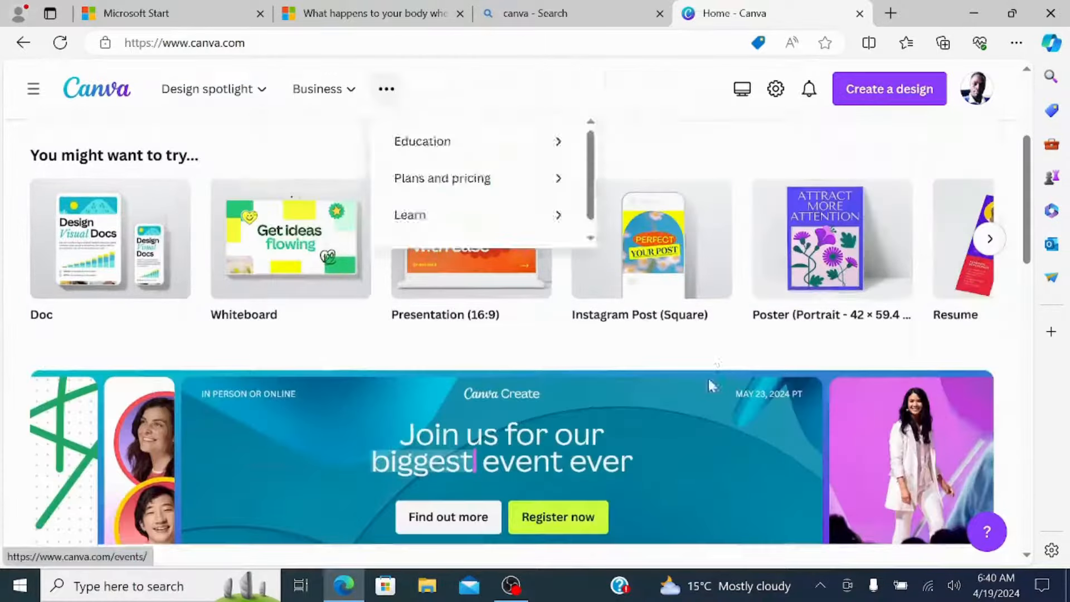
scroll(823, 289, "up", 2)
scroll(678, 278, "up", 2)
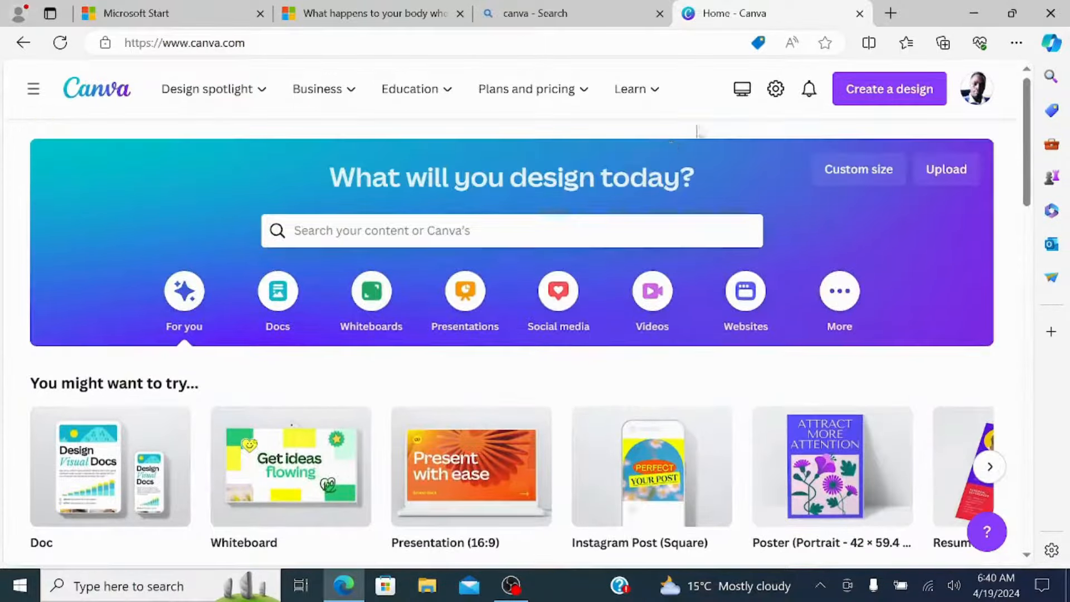
Search the design types for "pre" and create a blank Presentation (16:9) design.
left_click(877, 91)
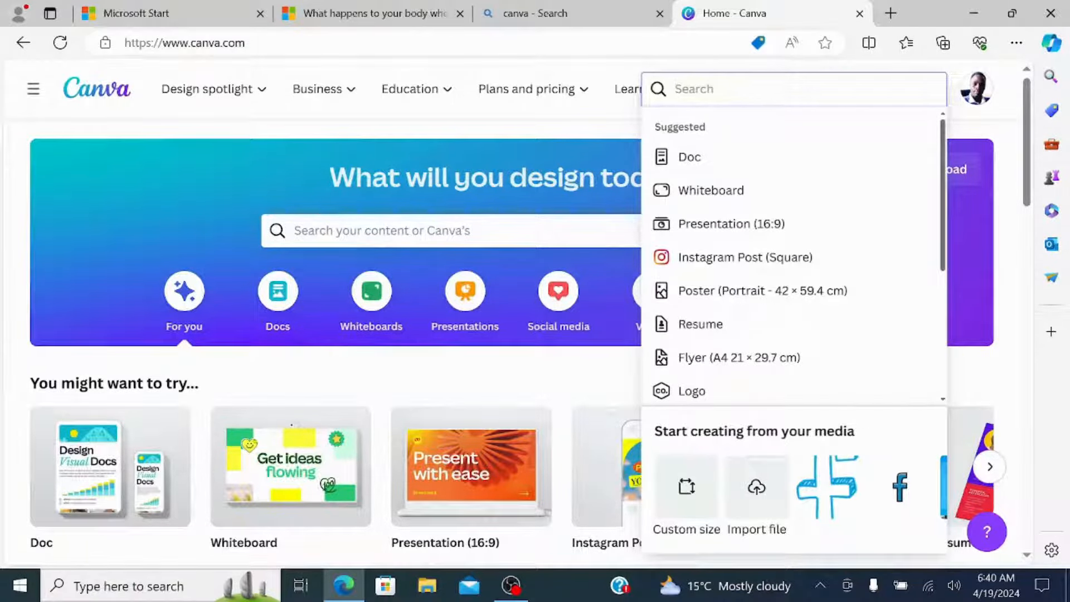
type("pre")
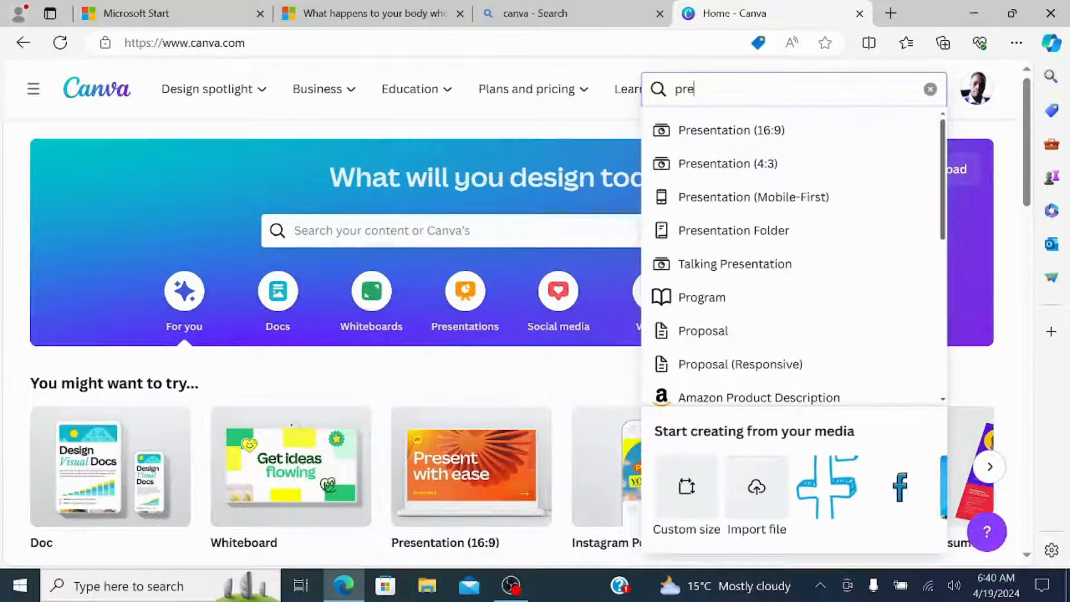
left_click(706, 134)
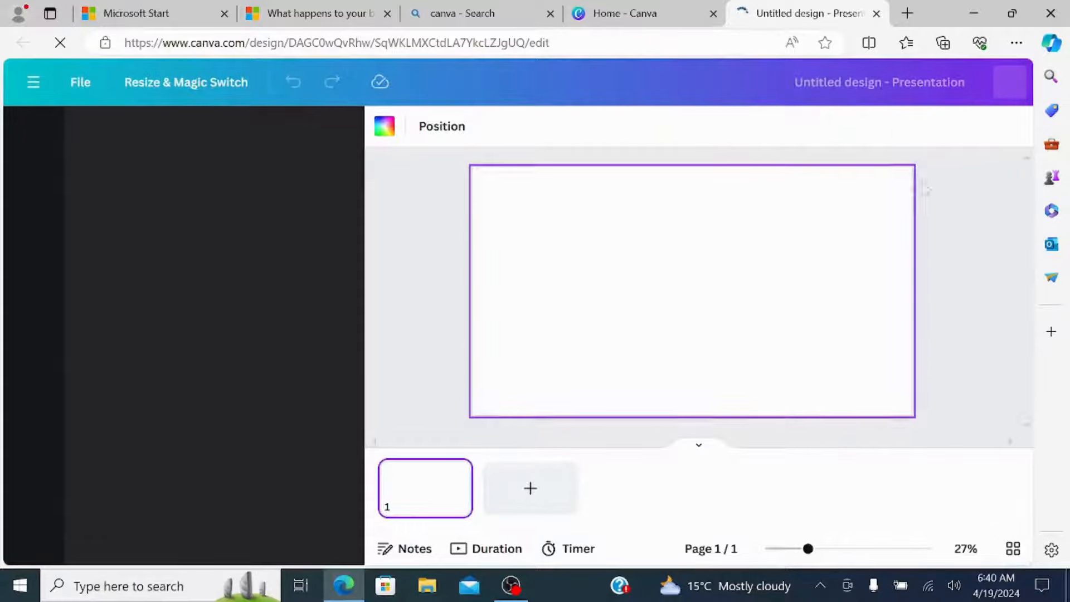
Return to the Canva home page and create another blank design at the recent custom size 1080 × 1920 px.
left_click(623, 12)
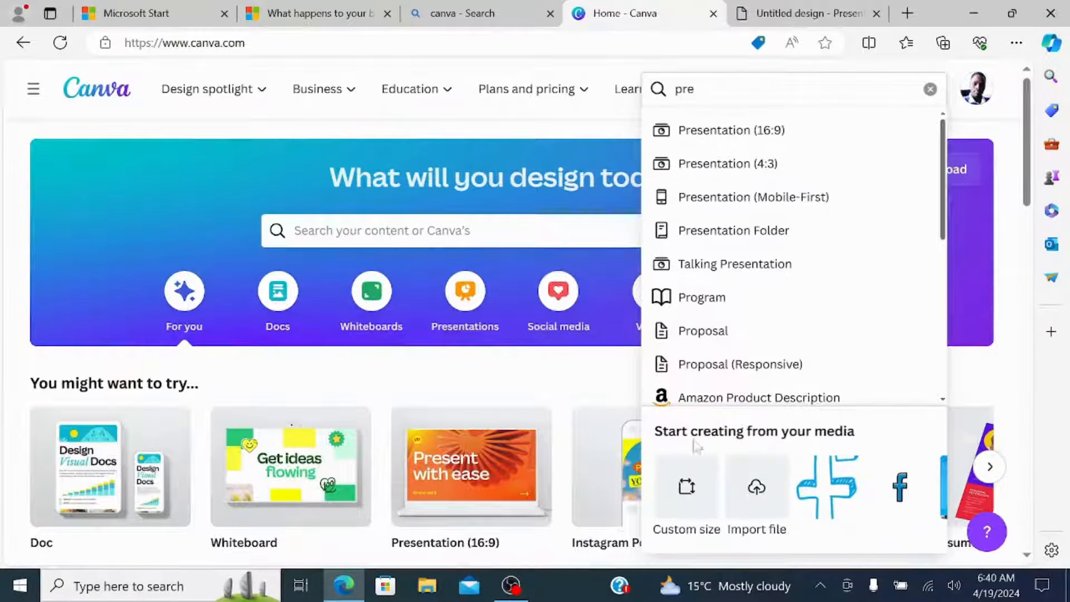
left_click(686, 482)
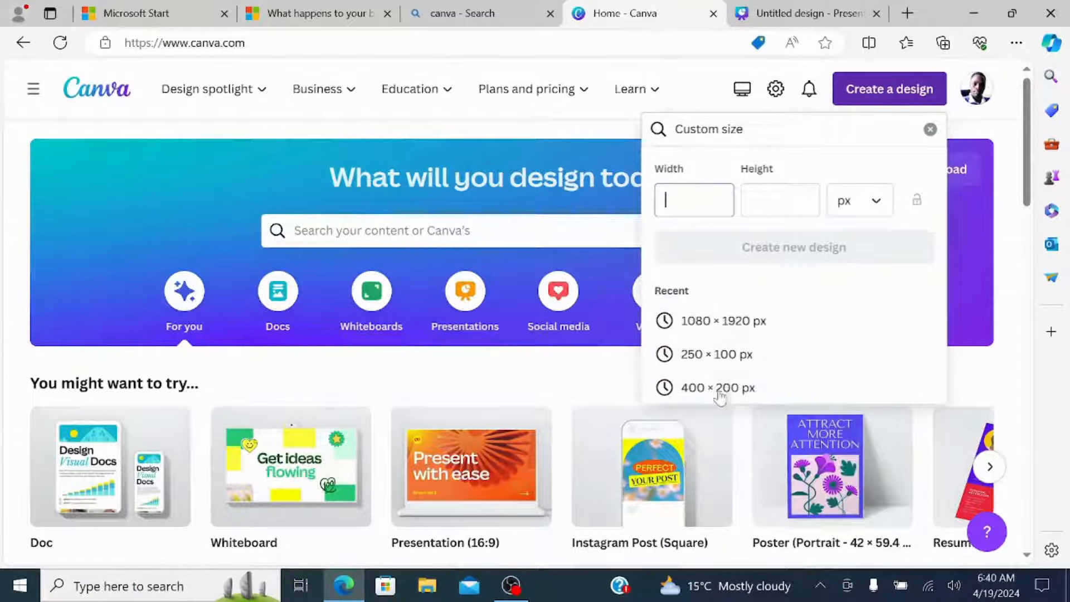
left_click(717, 329)
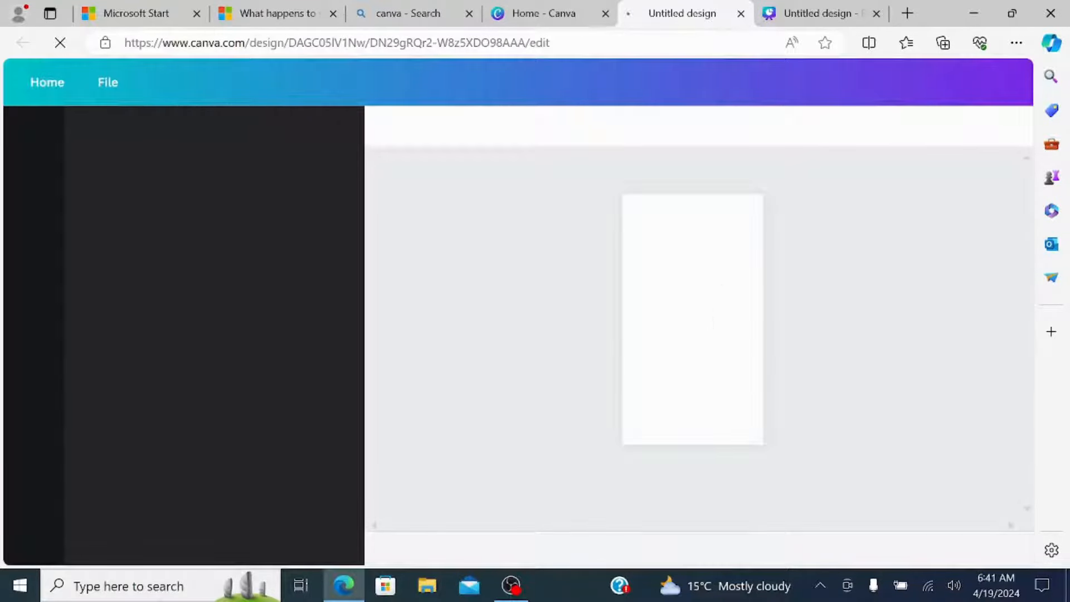
Switch back to the untitled presentation design and title it "Presentation".
left_click(797, 16)
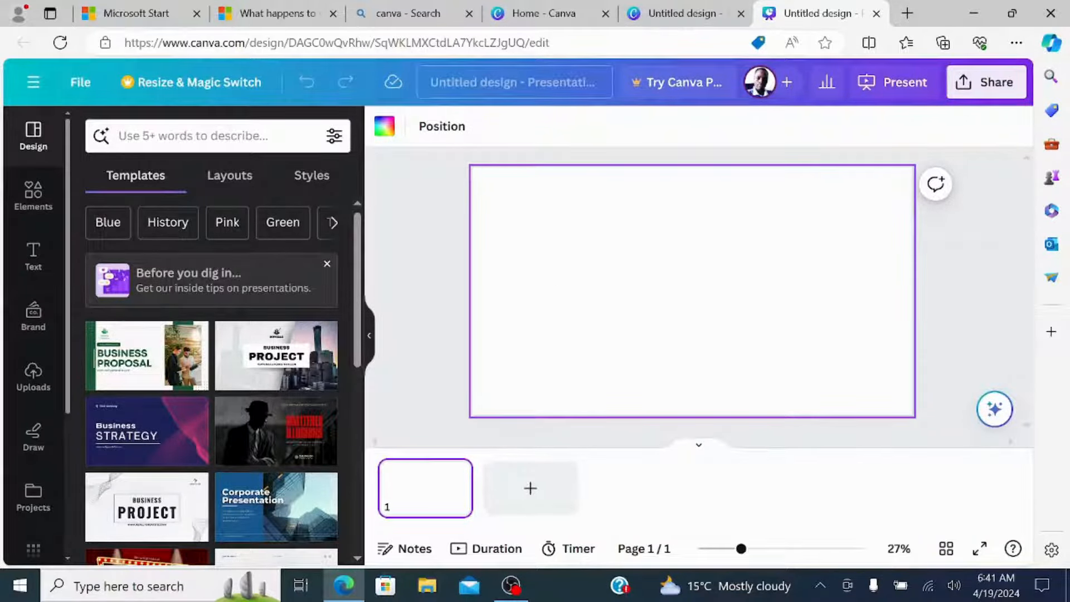
left_click(526, 80)
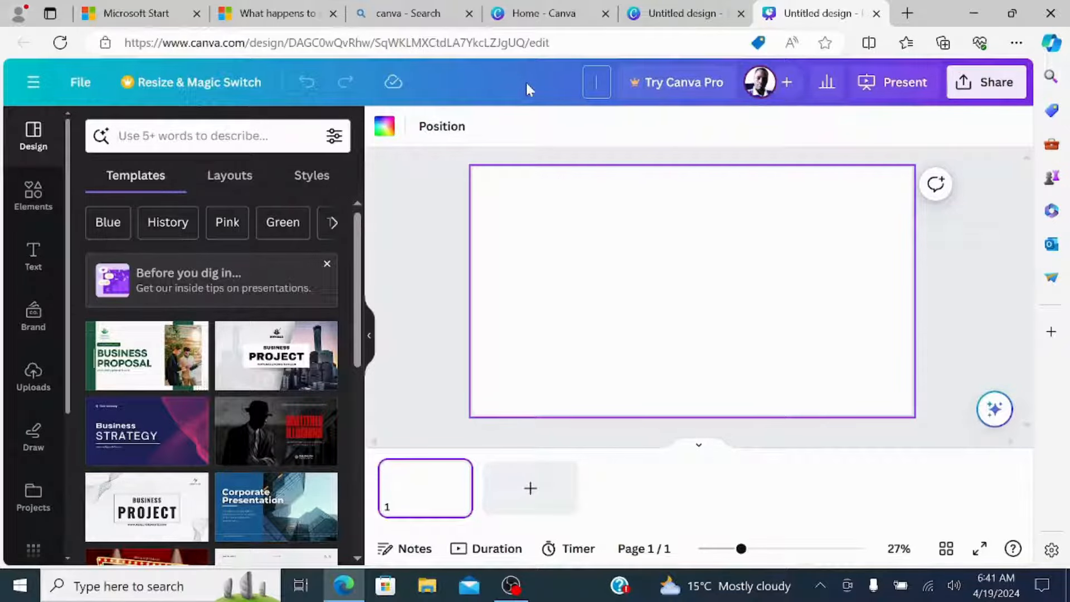
type("Presentation")
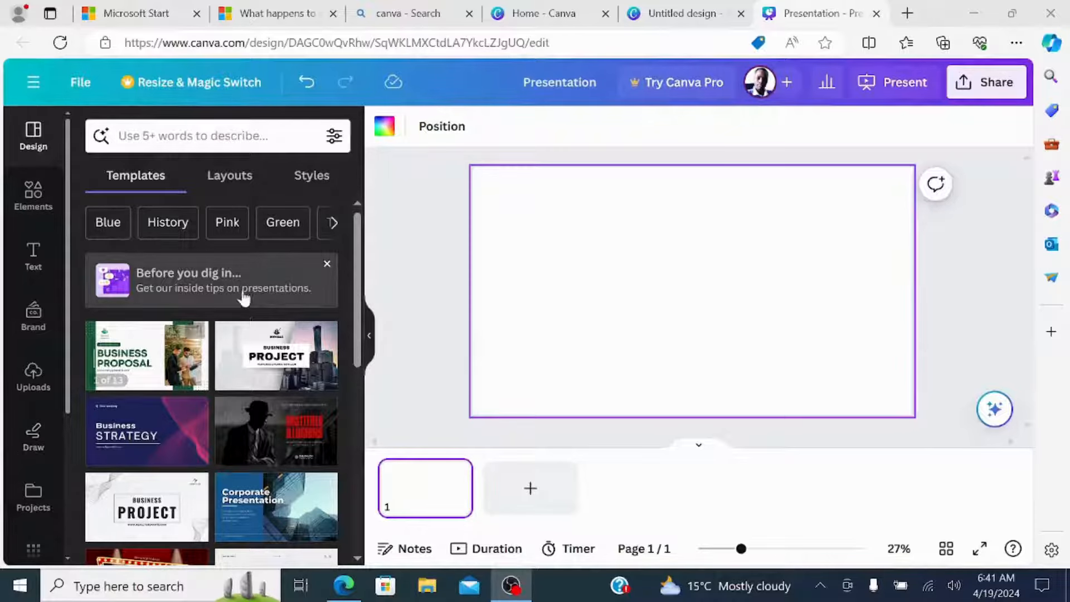
Browse the presentation templates and open the grey "Business Project" template with the city skyline.
scroll(242, 323, "down", 1)
scroll(242, 329, "down", 1)
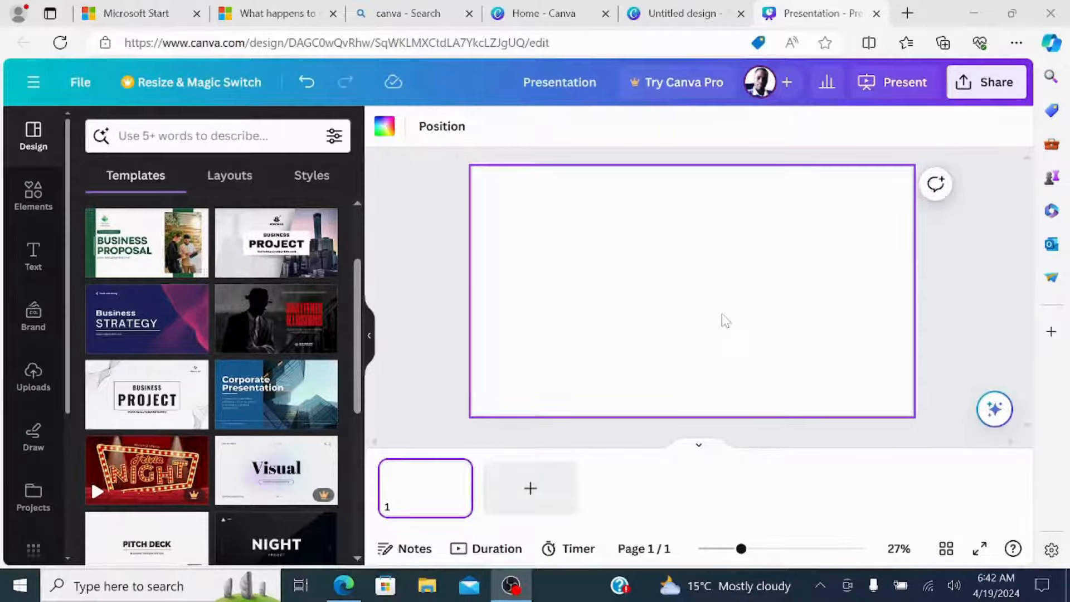
scroll(173, 284, "down", 2)
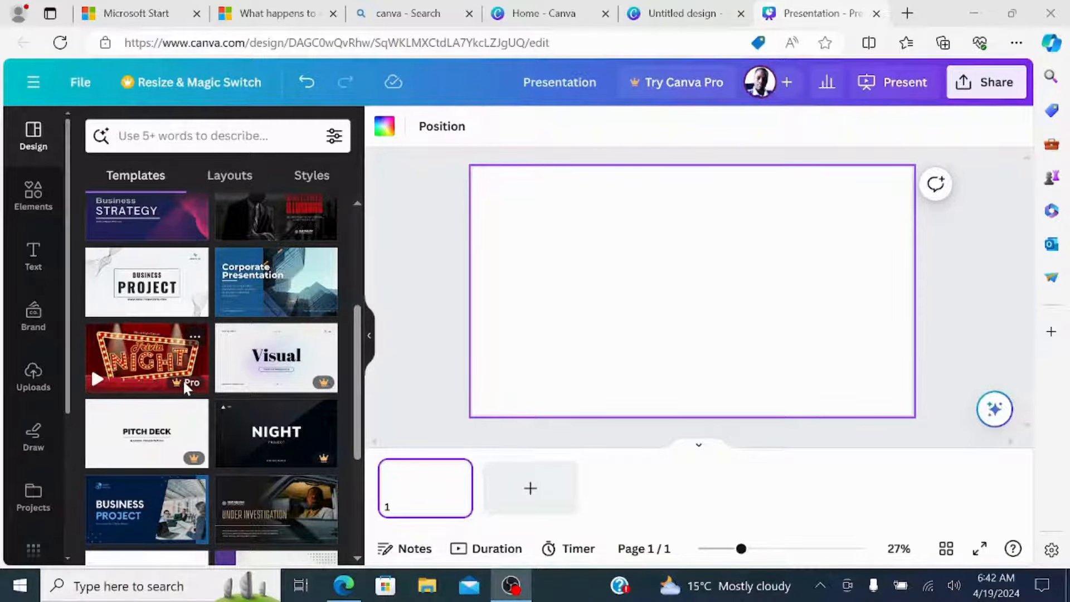
scroll(279, 323, "up", 2)
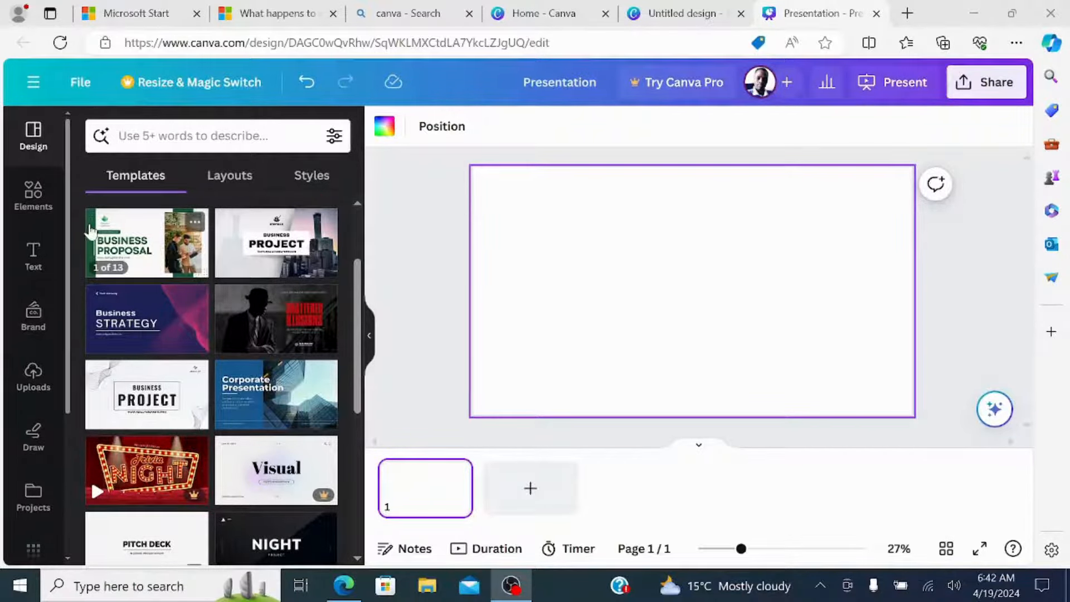
left_click(245, 225)
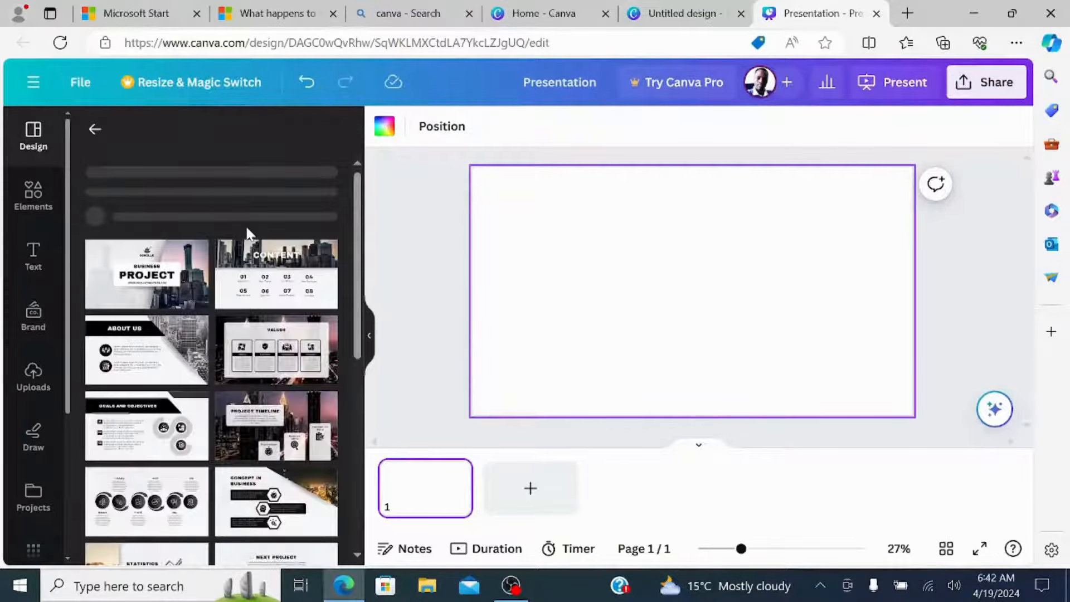
Look through the template's pages and apply its "Business Project" cover page to the blank slide.
scroll(211, 378, "down", 3)
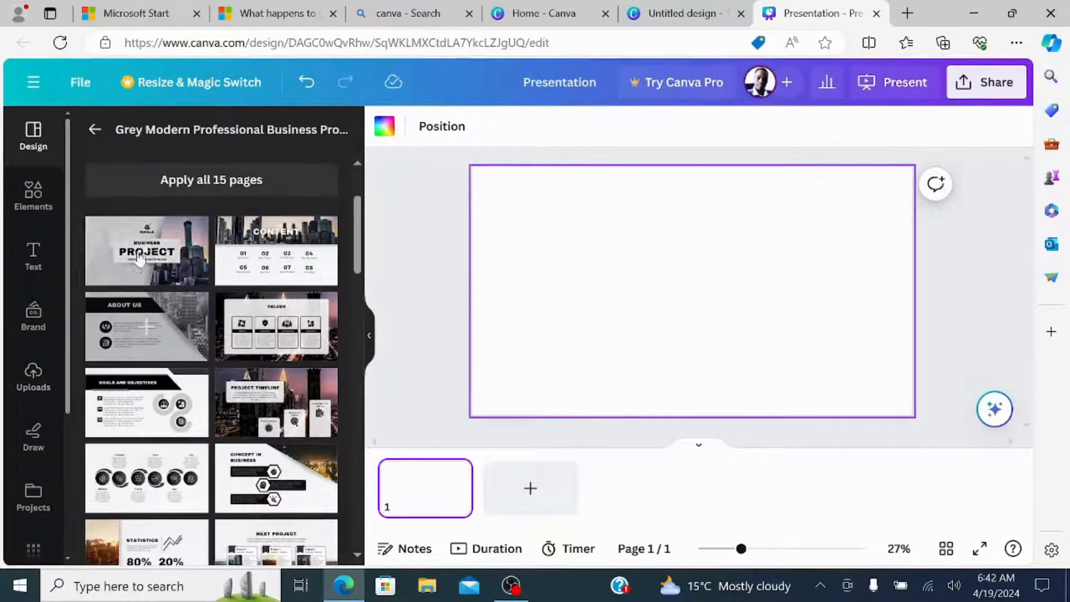
scroll(223, 370, "down", 1)
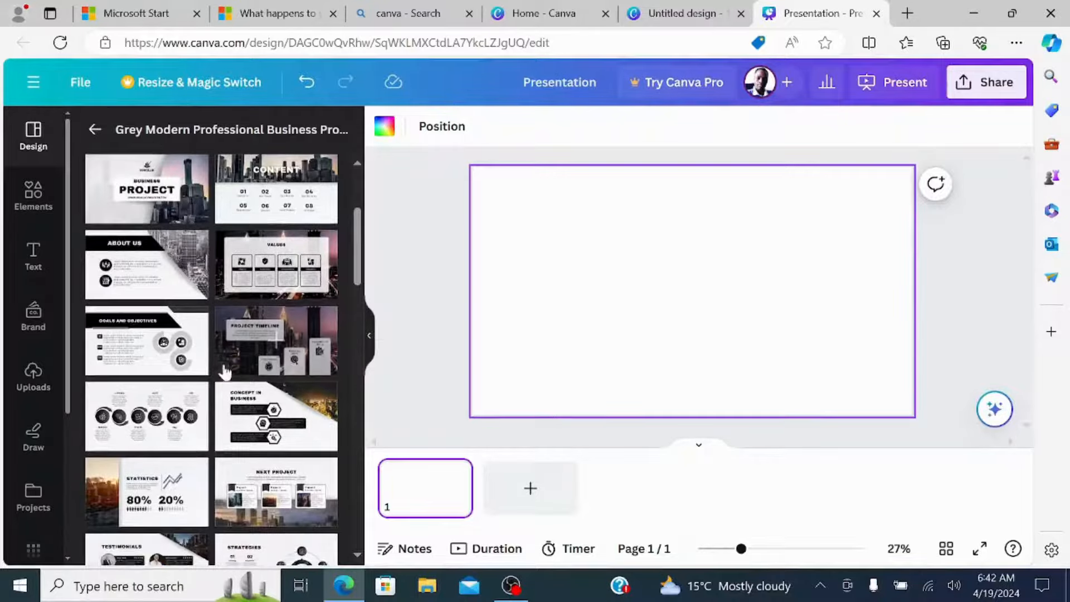
scroll(227, 378, "down", 7)
scroll(229, 381, "up", 3)
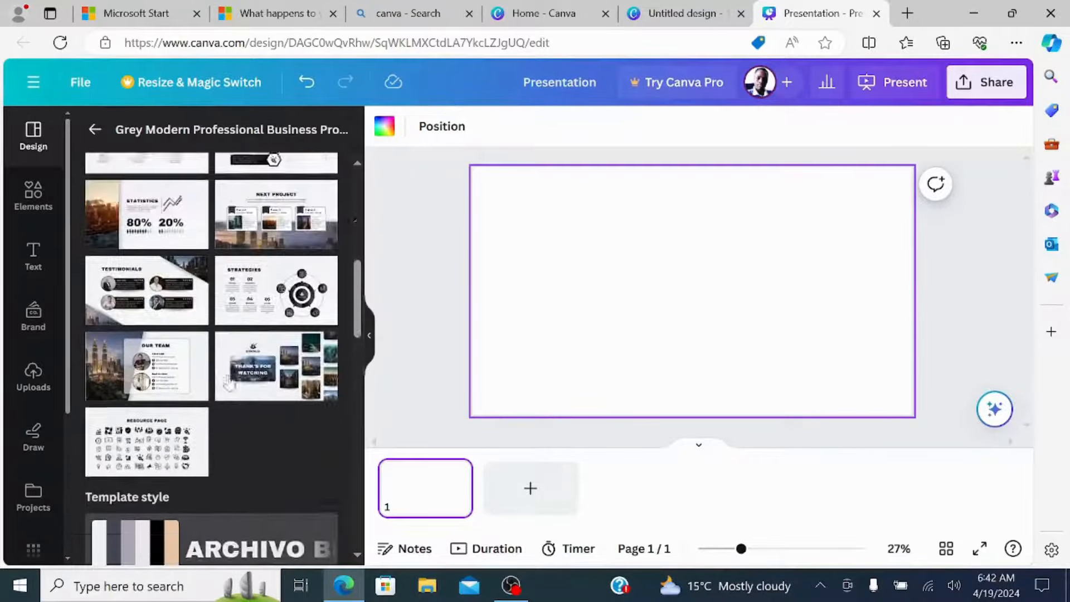
scroll(226, 376, "up", 10)
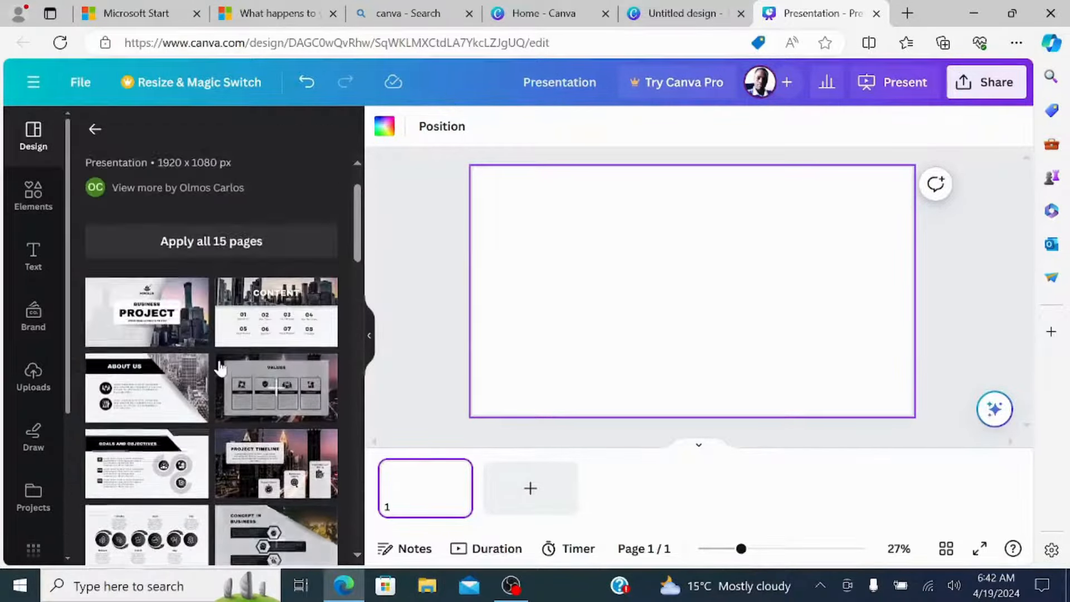
left_click(159, 330)
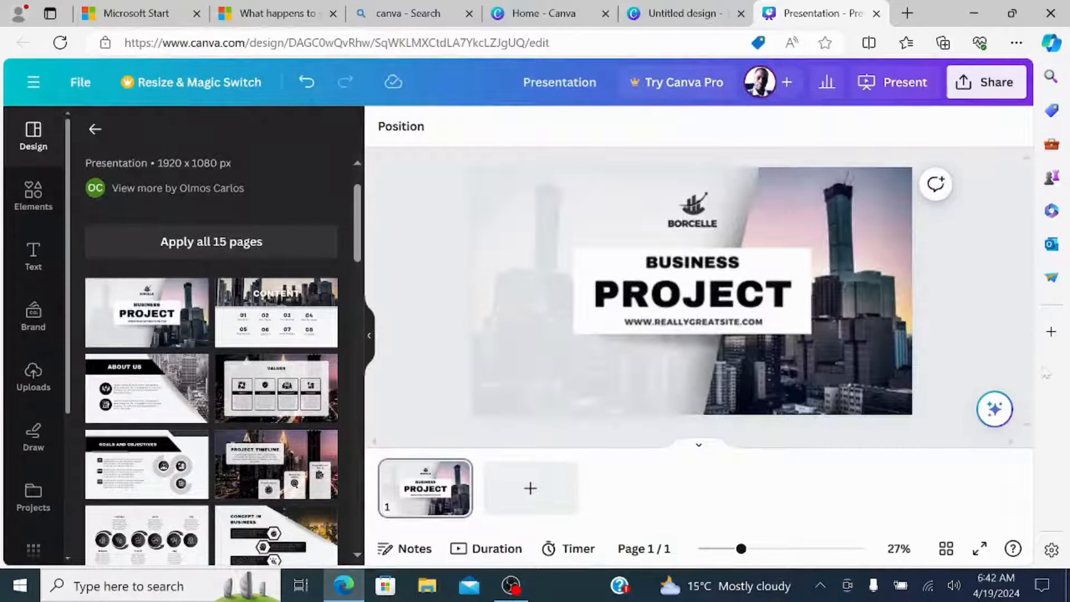
Replace the word "BUSINESS" in the cover slide's heading with "PRESENA".
left_click(847, 324)
left_click(711, 278)
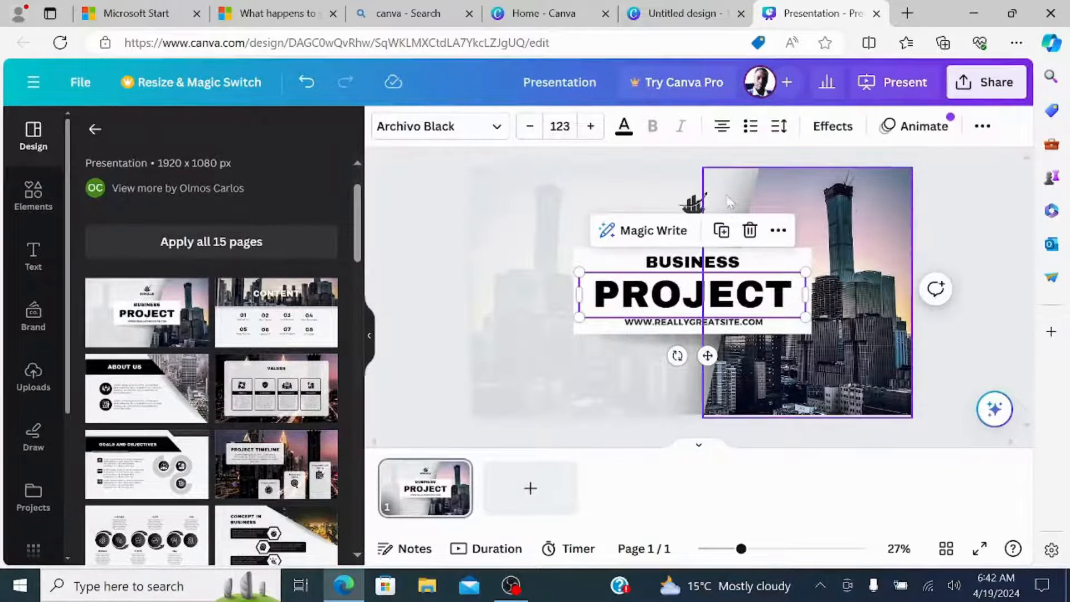
double_click(698, 267)
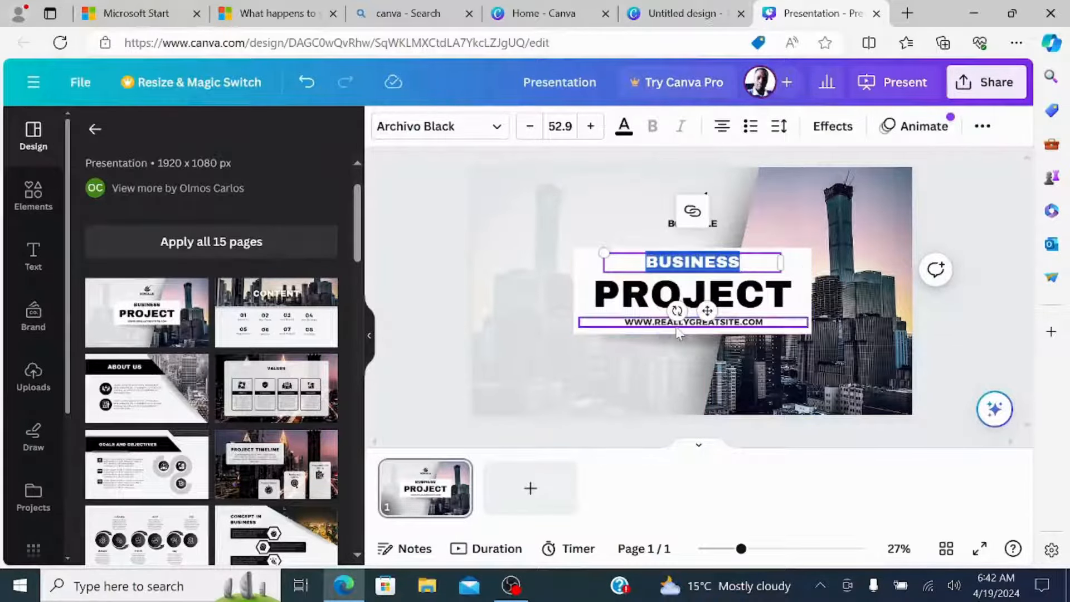
type("PRESENA")
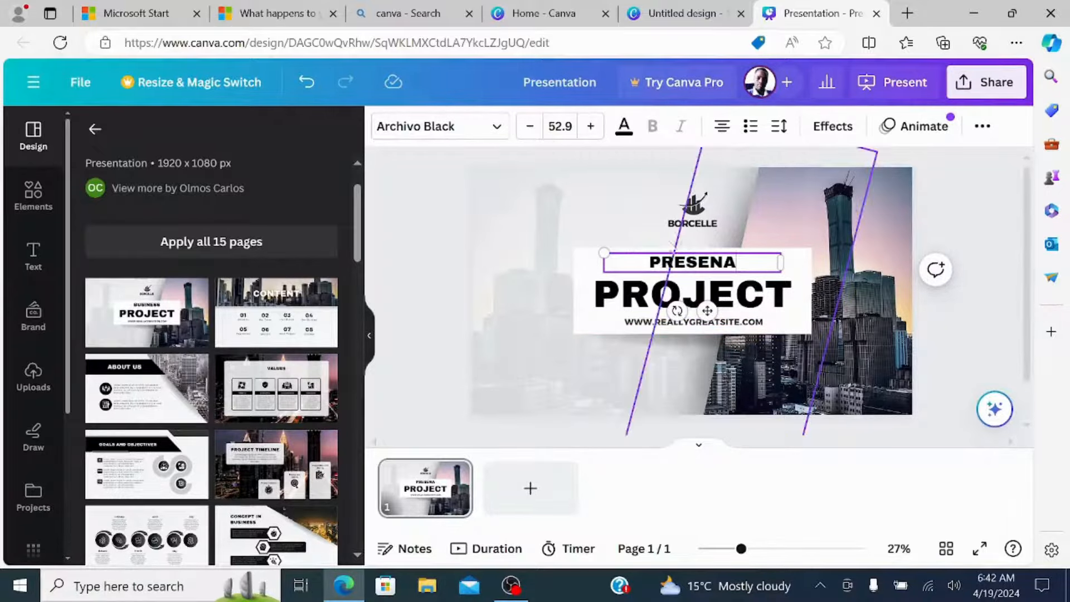
left_click(582, 361)
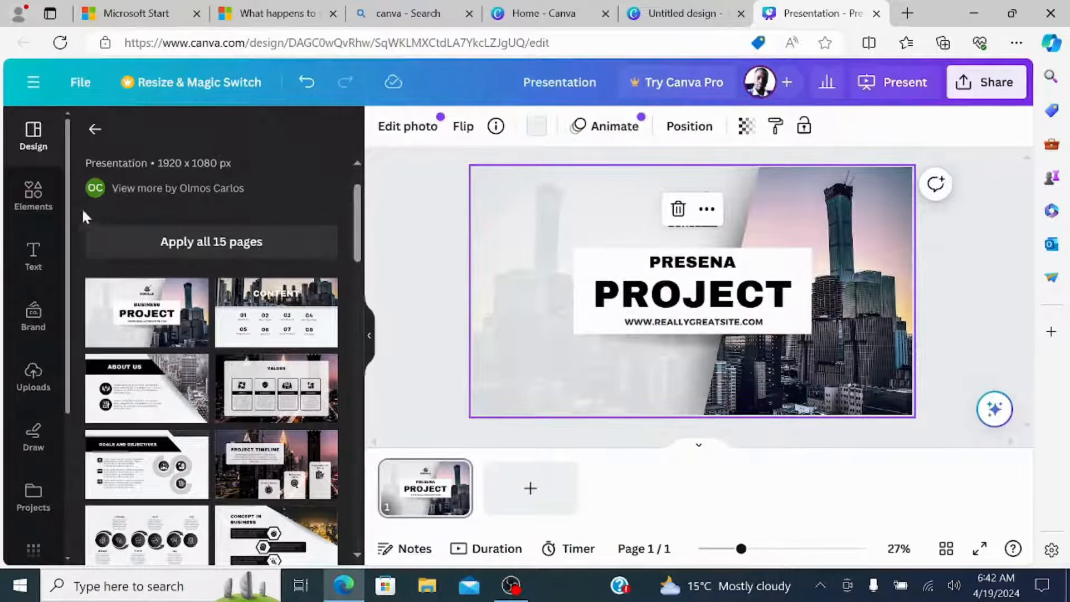
Add a text box to the cover slide and enlarge it to a font size of about 126.
left_click(33, 255)
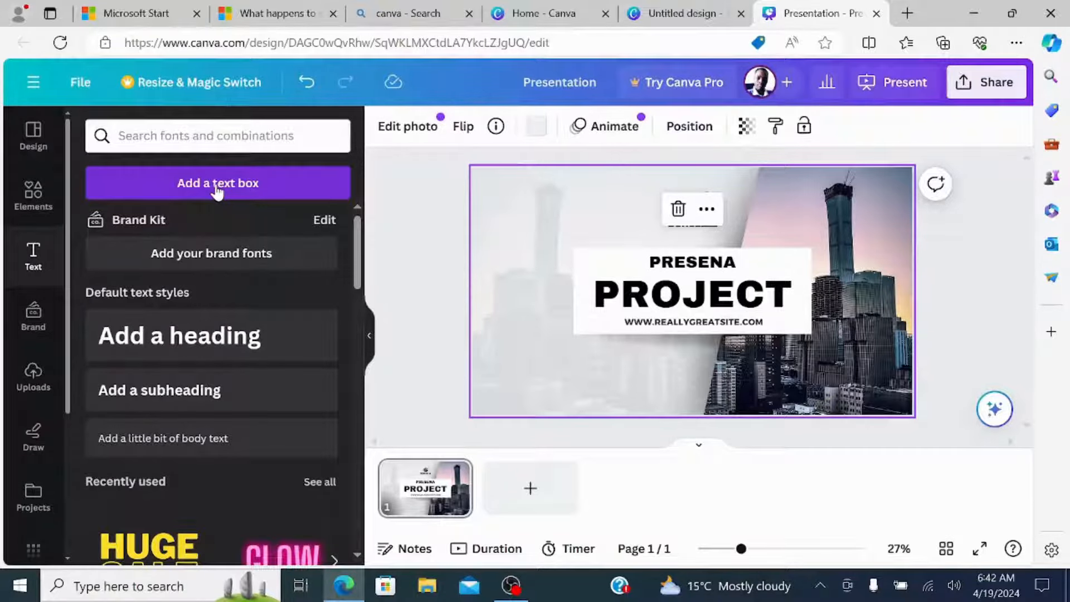
left_click(217, 184)
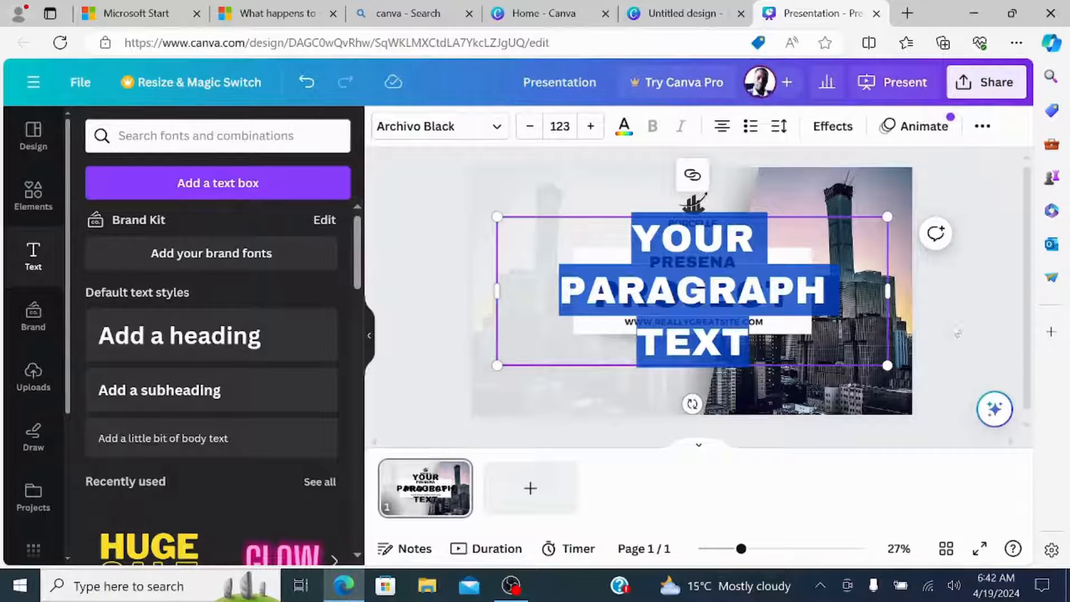
key("Left")
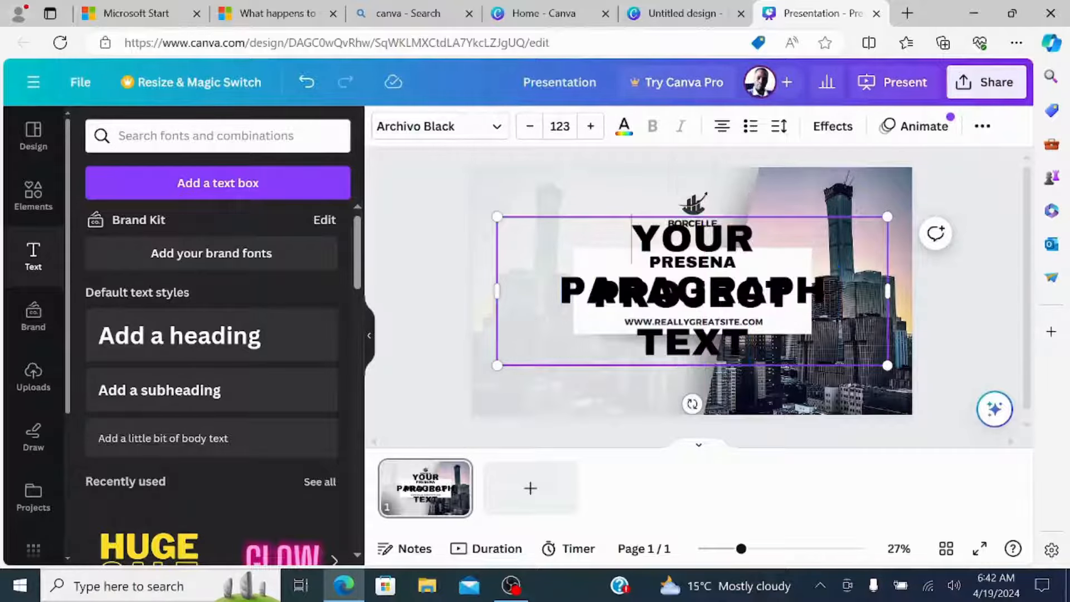
mouse_move(492, 214)
left_mouse_down()
mouse_move(483, 205)
mouse_move(473, 213)
left_mouse_up()
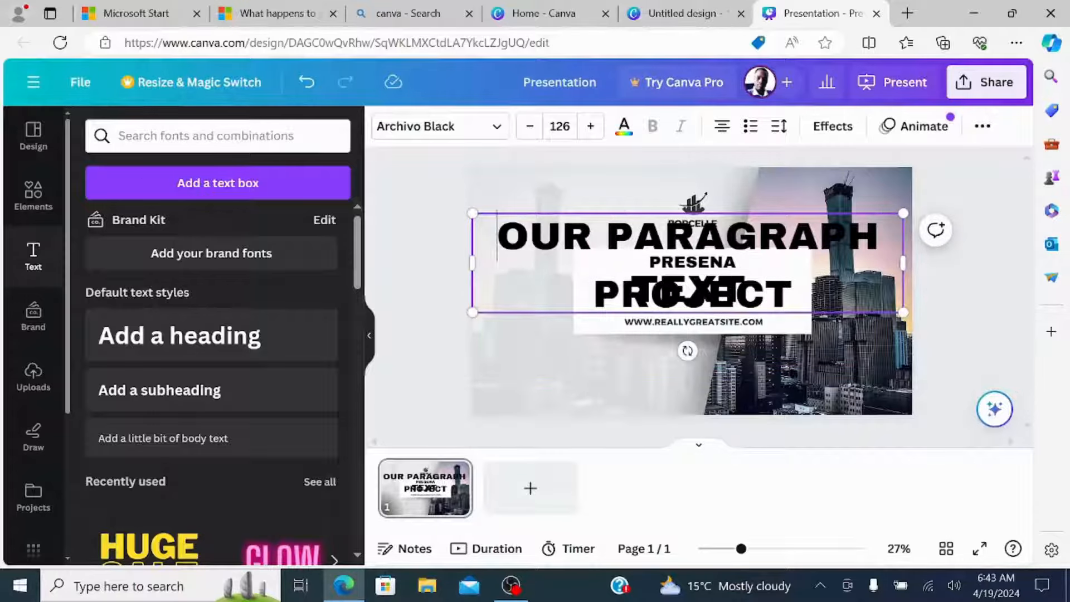
Cut the new text box's placeholder text down to the single letter "O" and deselect the box.
key("BackSpace")
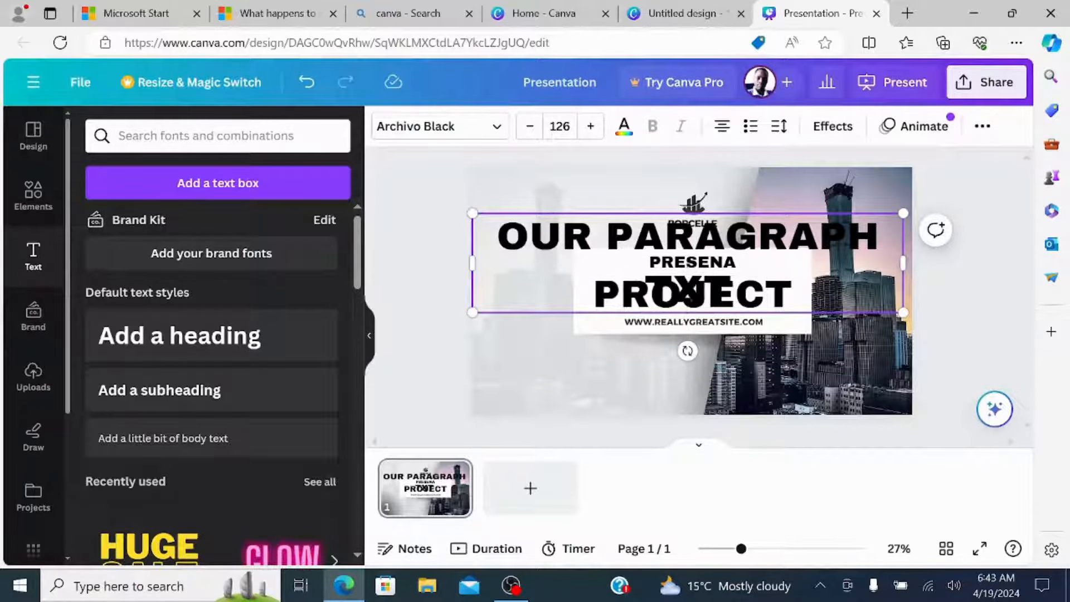
key("BackSpace")
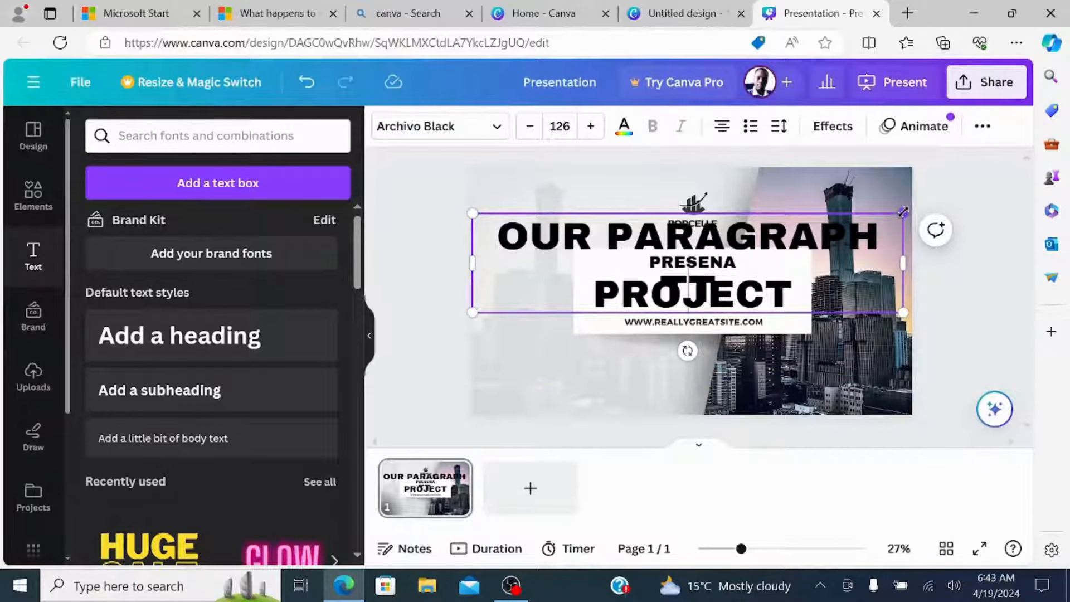
key("ctrl+a")
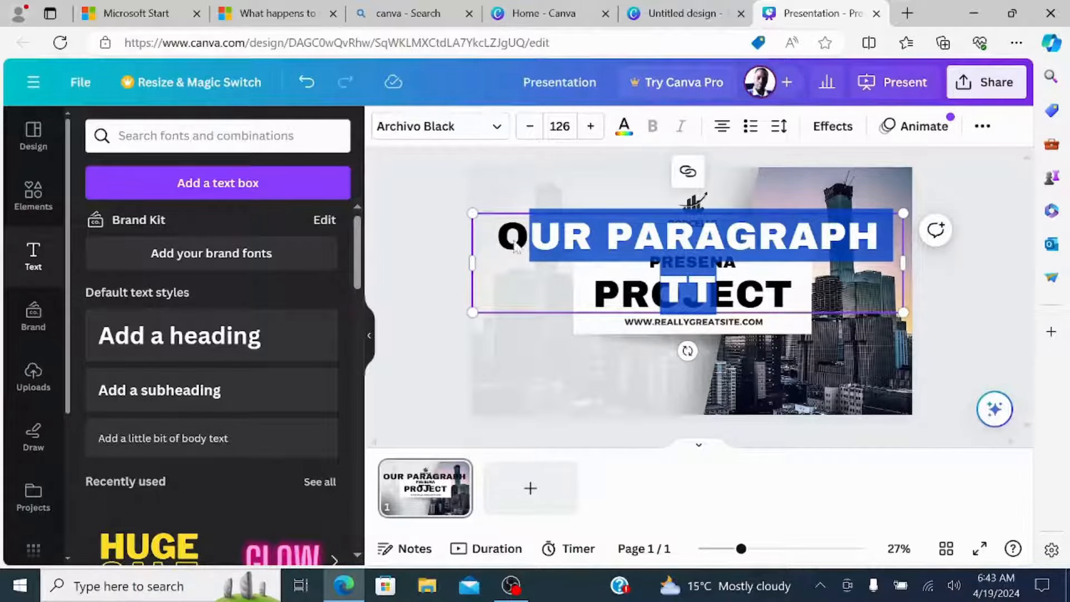
type("O")
left_click(485, 275)
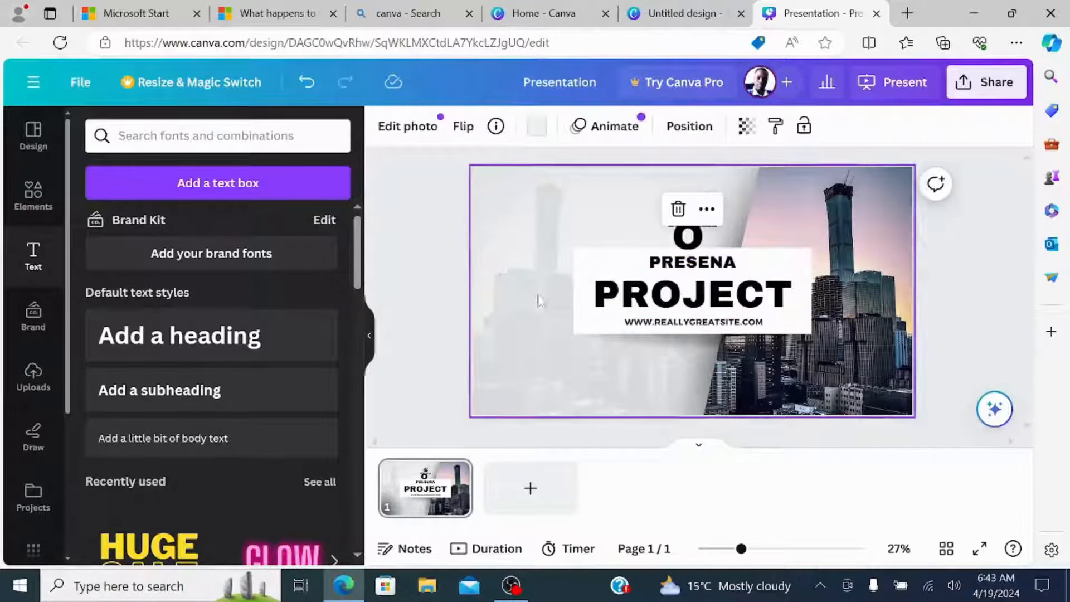
Delete the "PROJECT" text from the cover slide's white title box.
left_click(635, 302)
key("Delete")
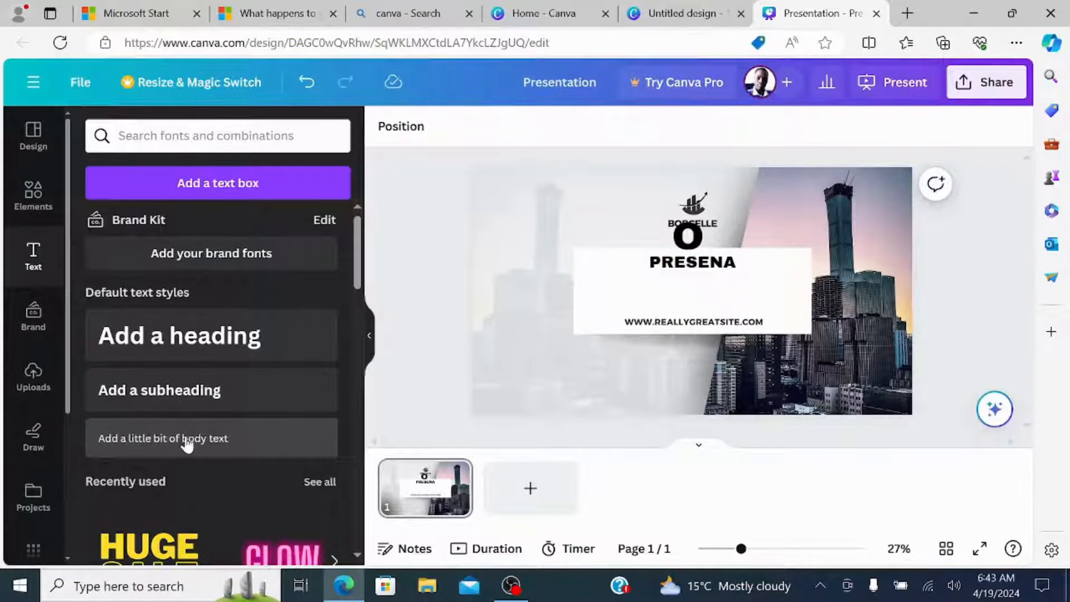
left_click(191, 334)
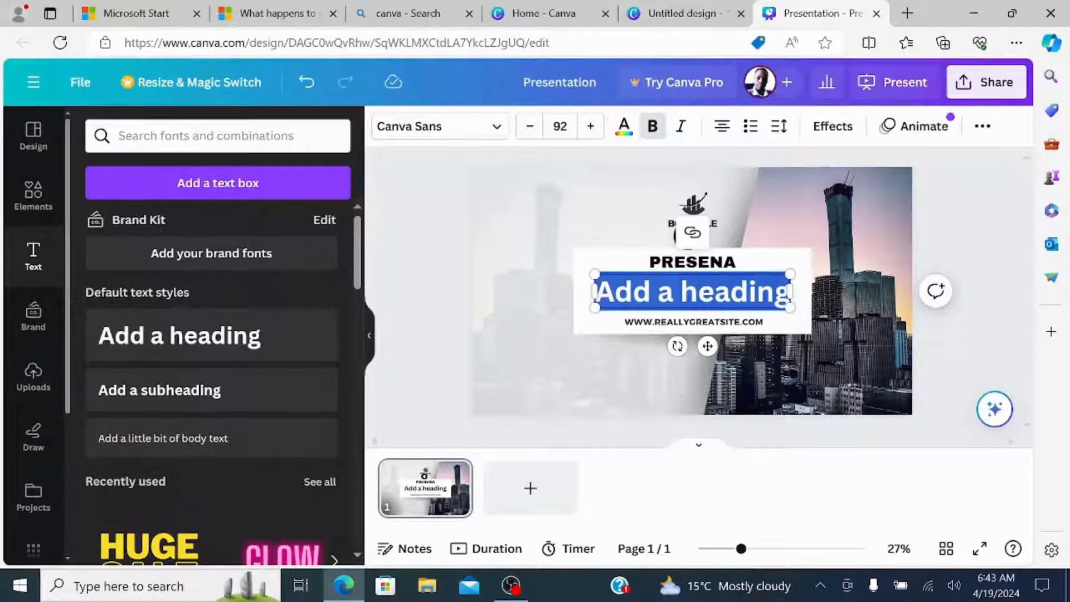
key("BackSpace")
type("gr")
key("BackSpace")
key("BackSpace")
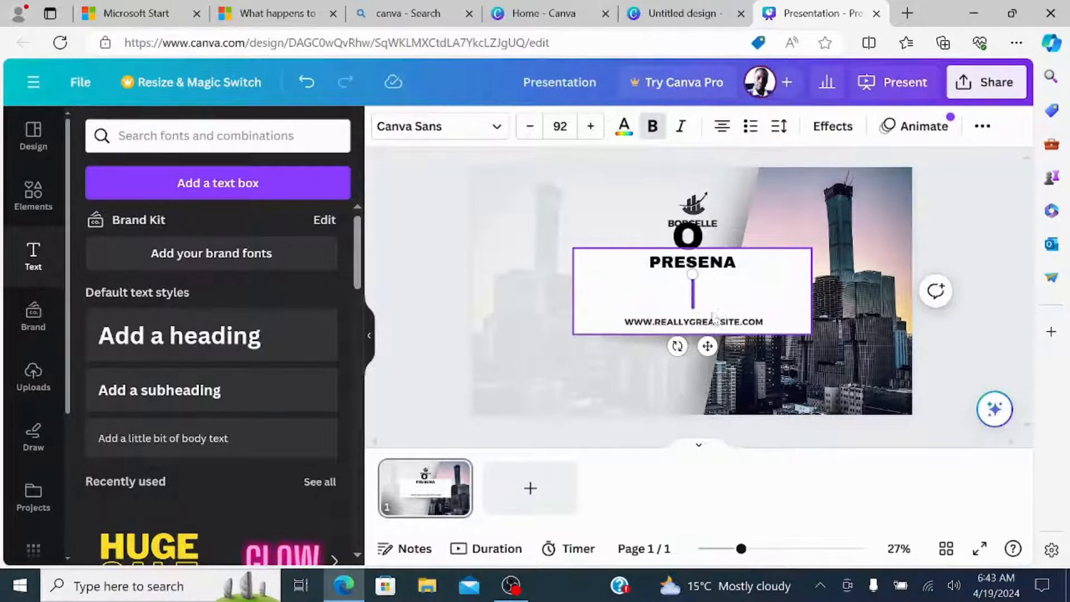
left_click(541, 294)
Delete the "PRESENA" text from the cover slide's white title box.
left_click(756, 261)
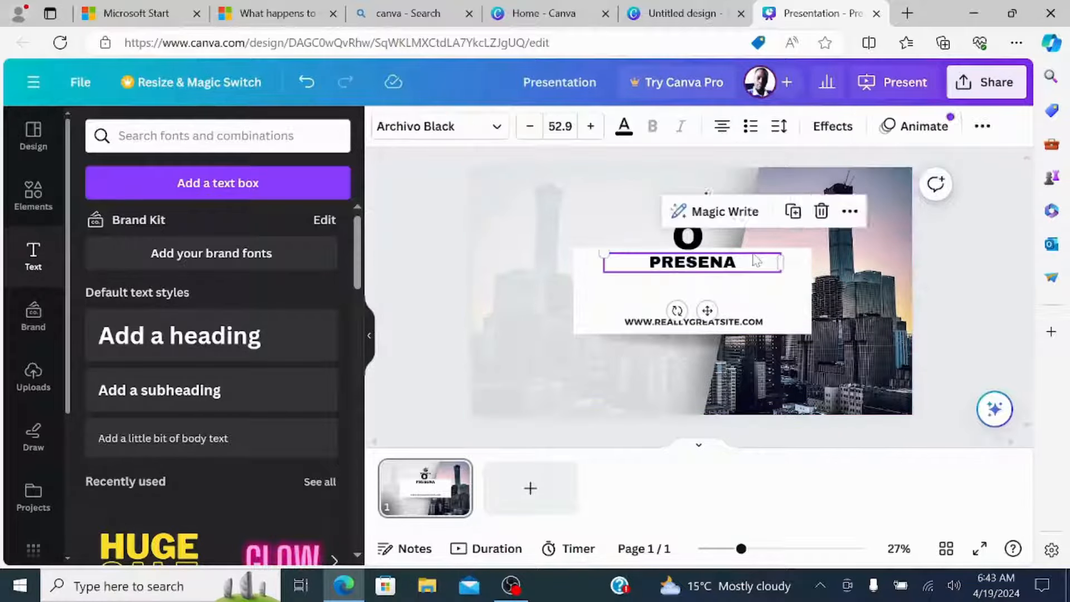
key("Delete")
left_click(528, 353)
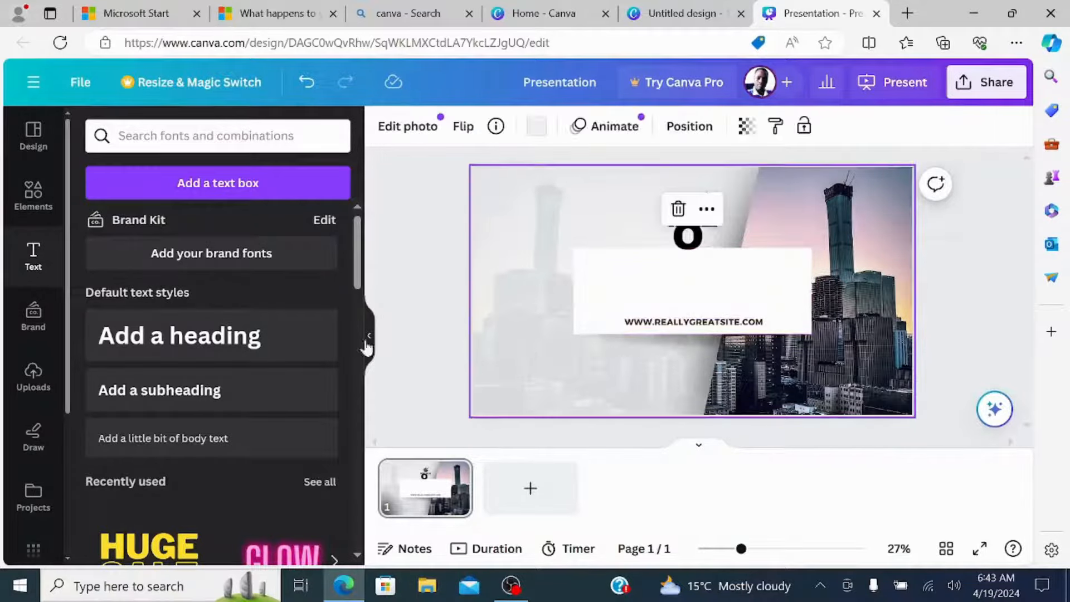
Add a heading reading "Presentation" to the white title box on the cover slide.
left_click(224, 337)
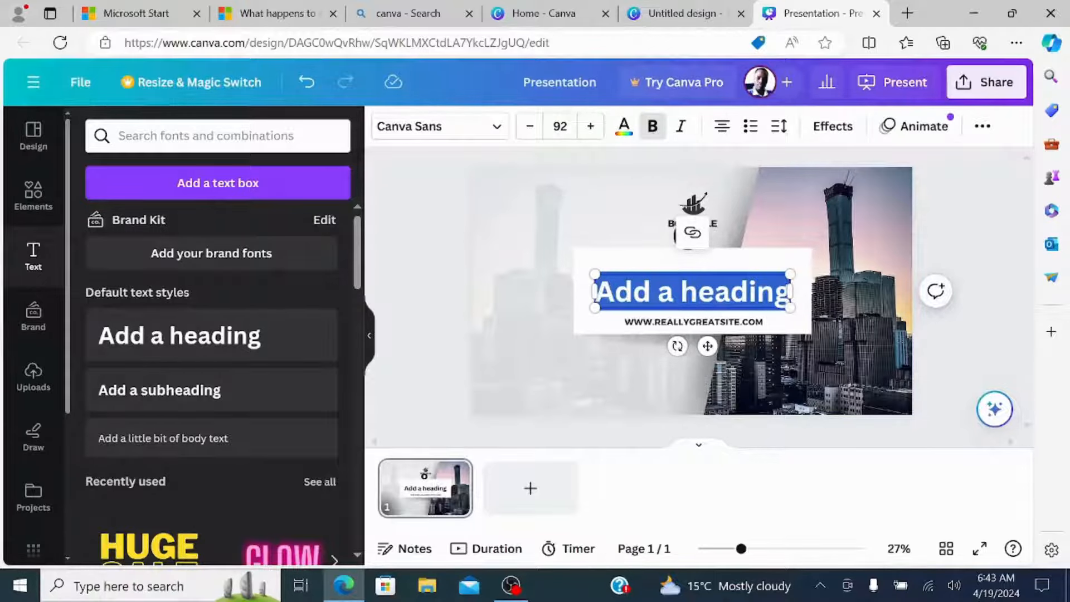
type("Presen")
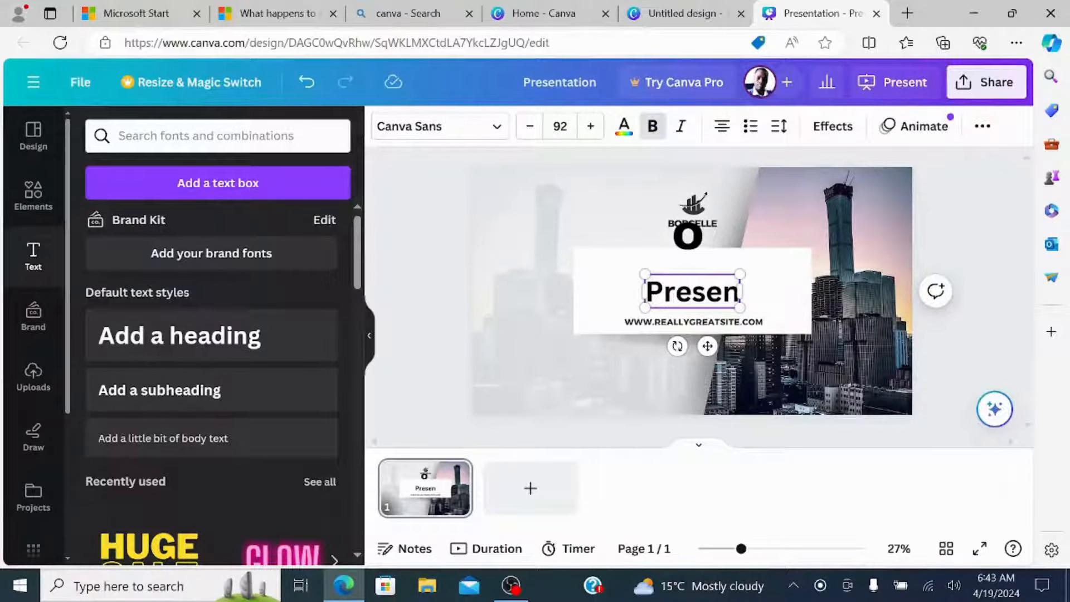
type("ta")
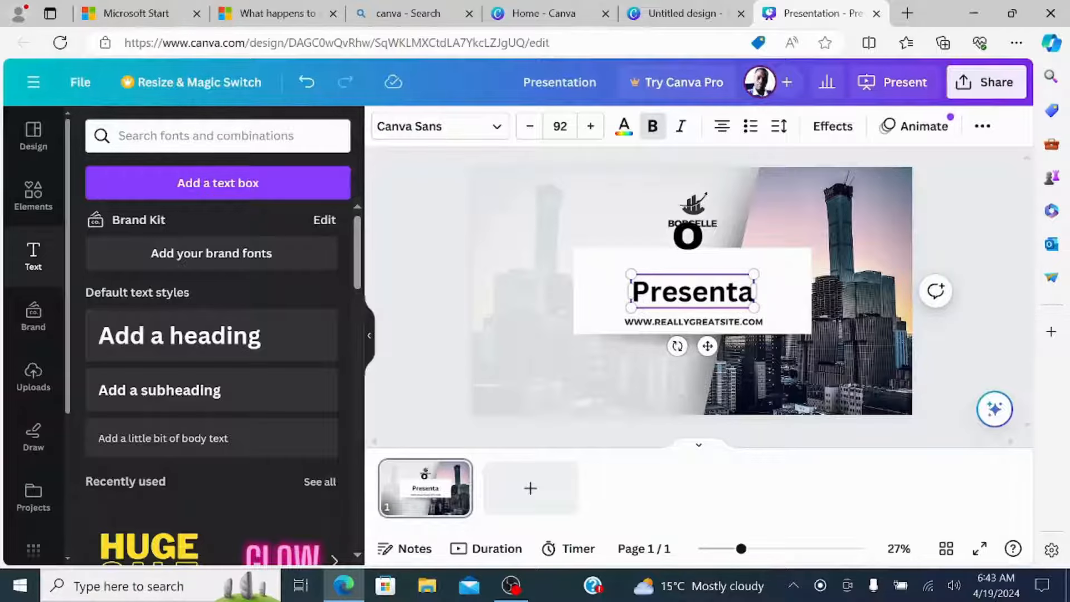
type("tion")
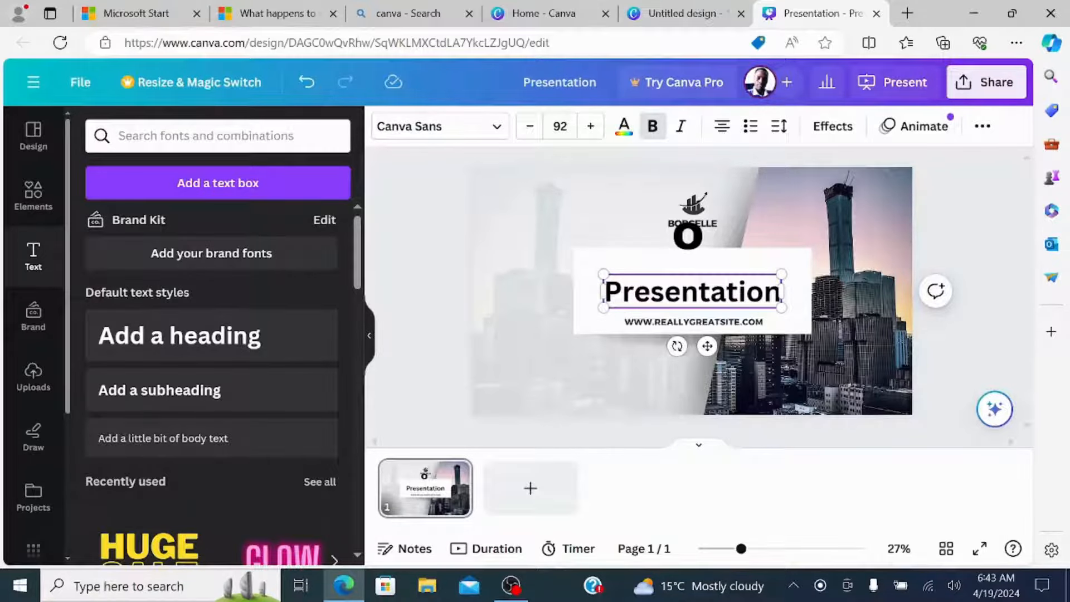
left_click(488, 387)
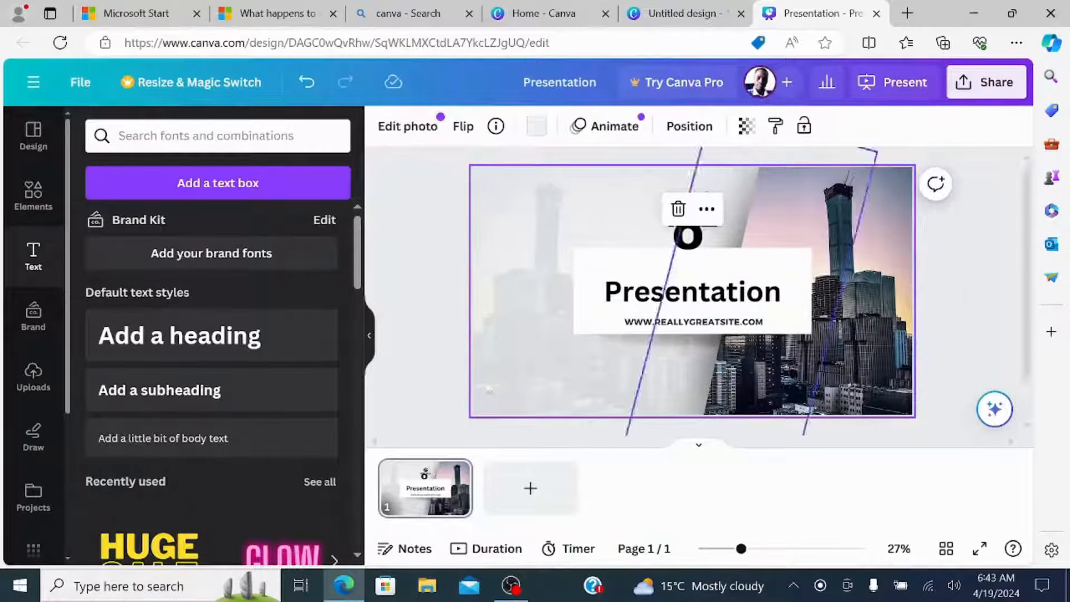
Place the uploaded blue hand-drawn letter "f" image on the cover slide beside the white title box.
left_click(33, 373)
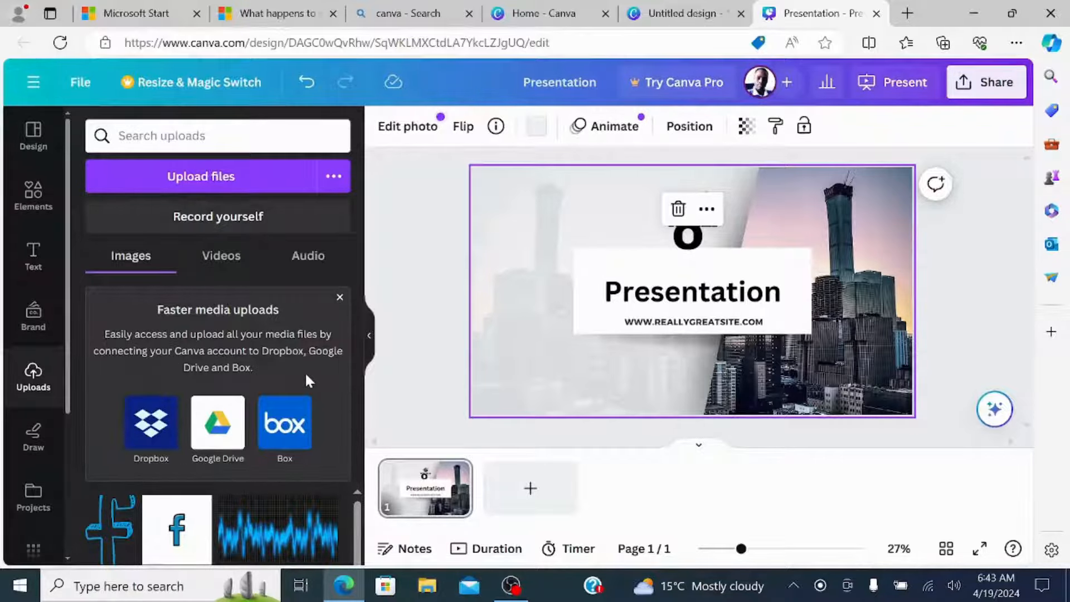
left_click_drag(108, 511, 521, 259)
left_click(648, 385)
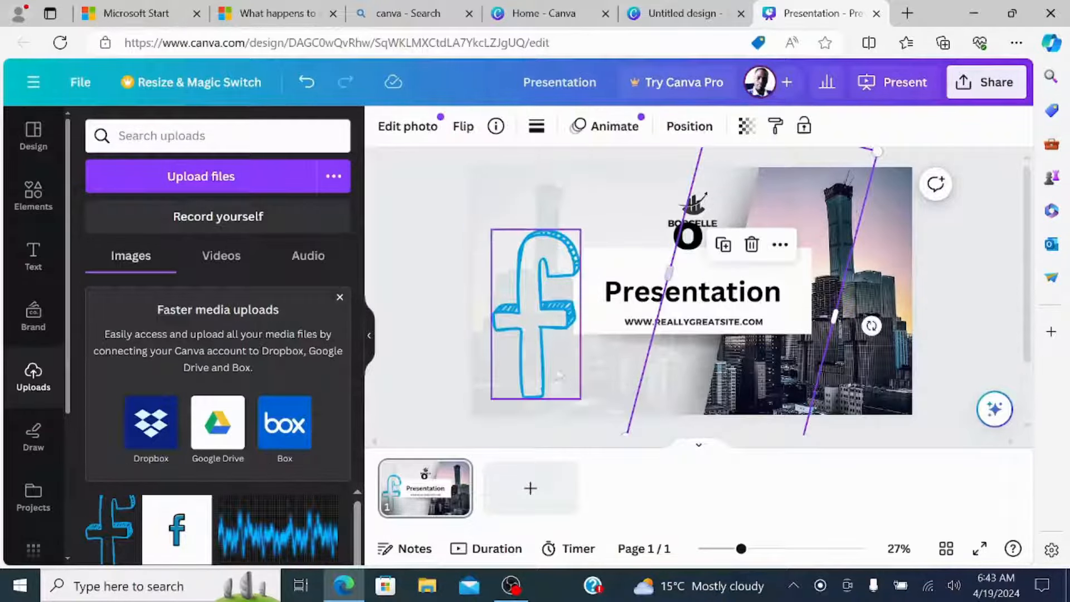
left_click_drag(541, 349, 533, 338)
left_click(658, 390)
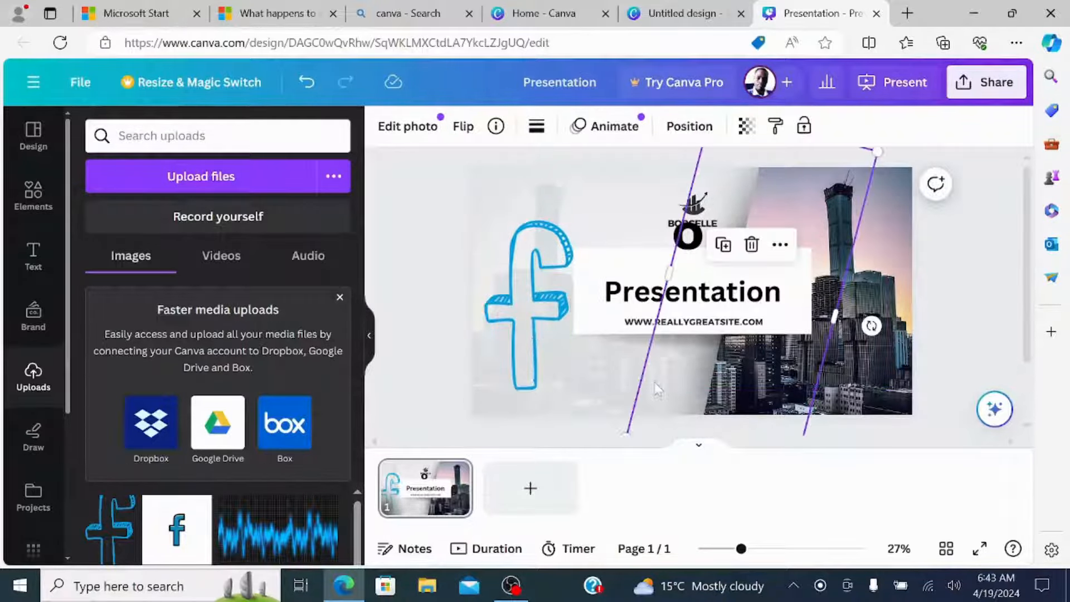
Enlarge and widen the blue "f" image and make it replace the cover slide's background.
left_click(548, 295)
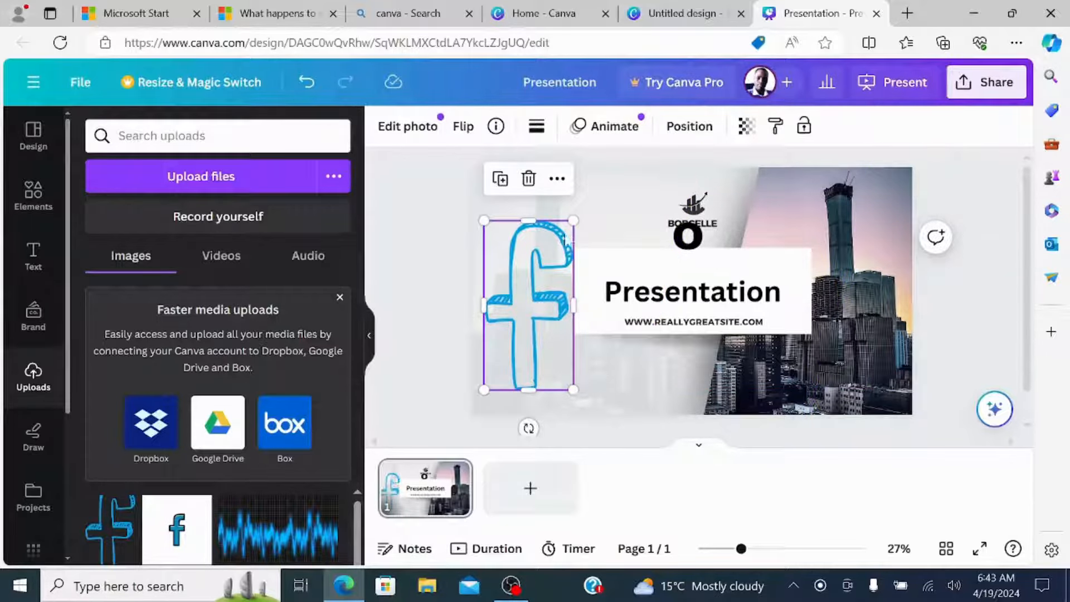
left_click_drag(574, 218, 611, 205)
left_click_drag(588, 287, 613, 288)
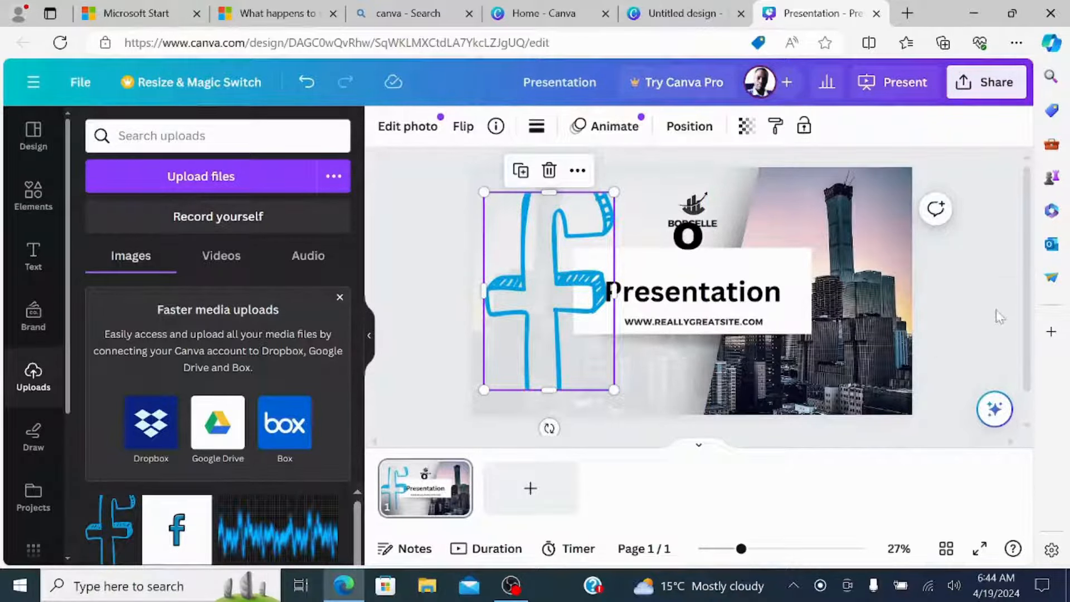
right_click(524, 289)
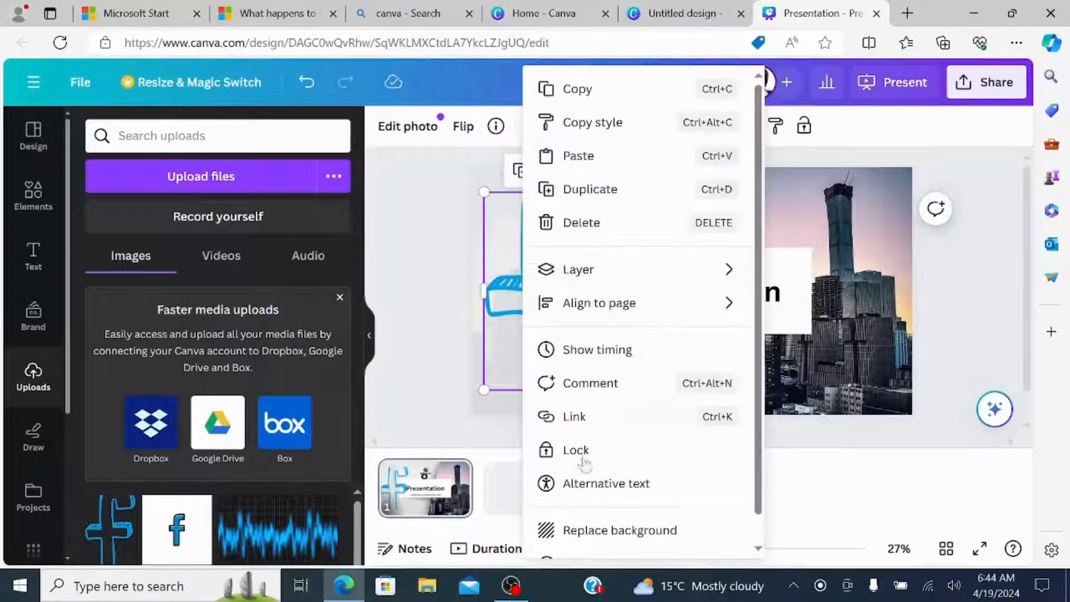
left_click(608, 533)
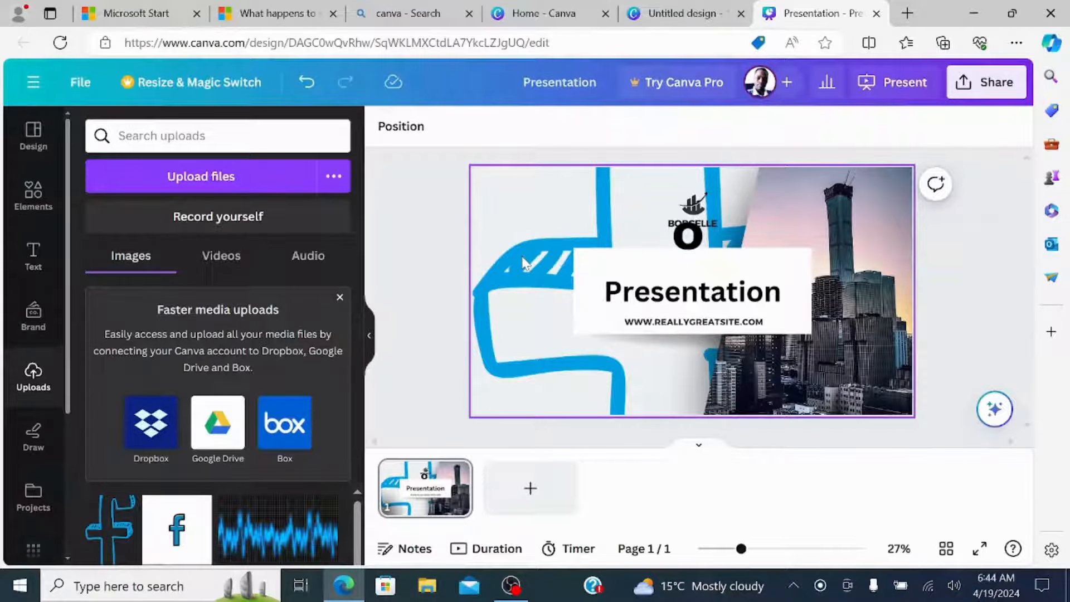
left_click(507, 238)
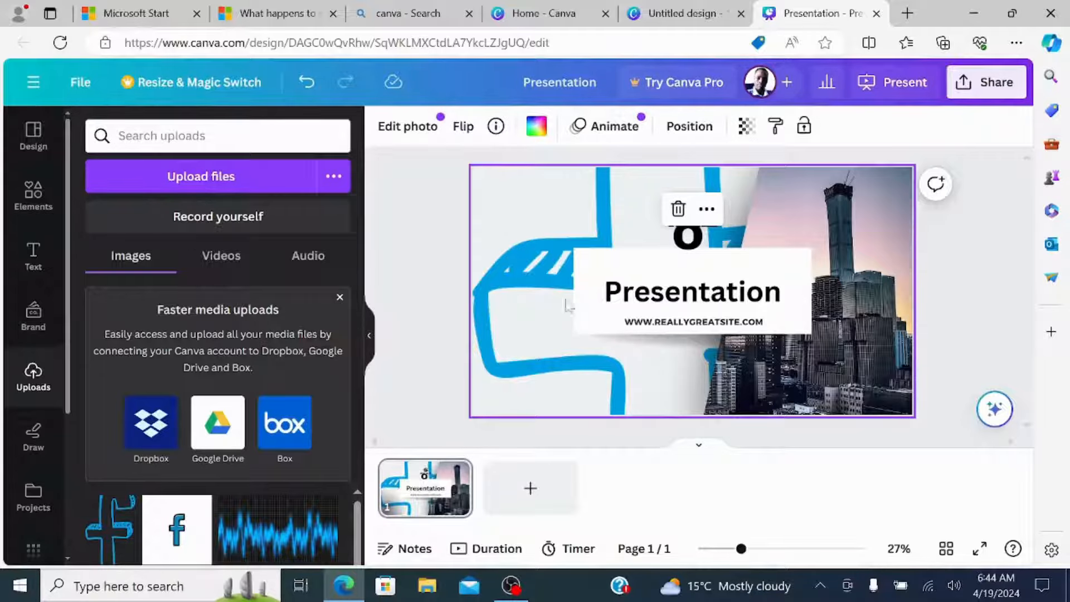
double_click(541, 337)
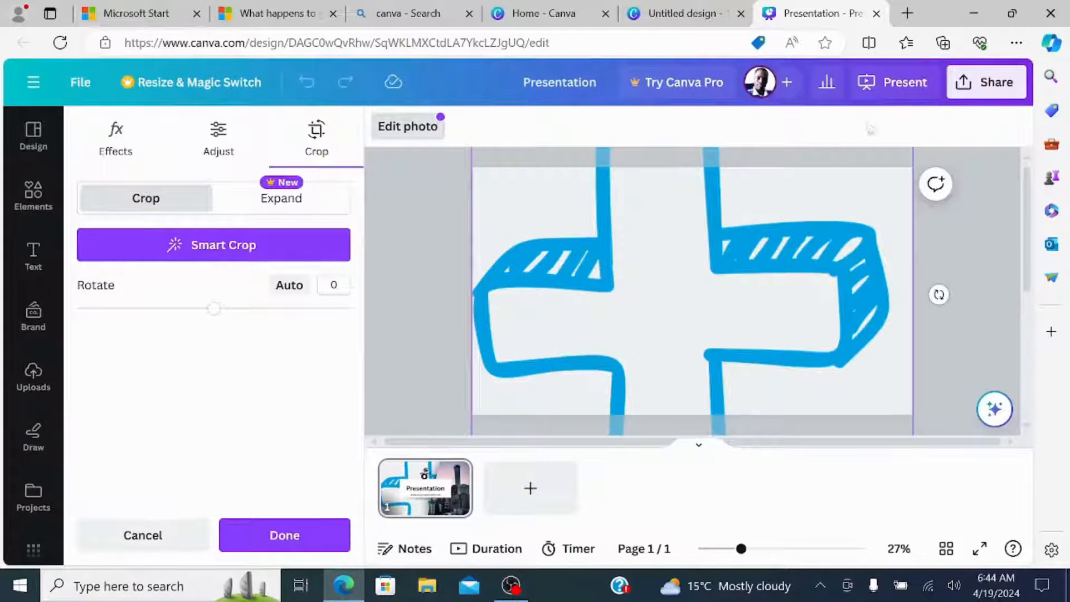
left_click_drag(1031, 234, 1031, 437)
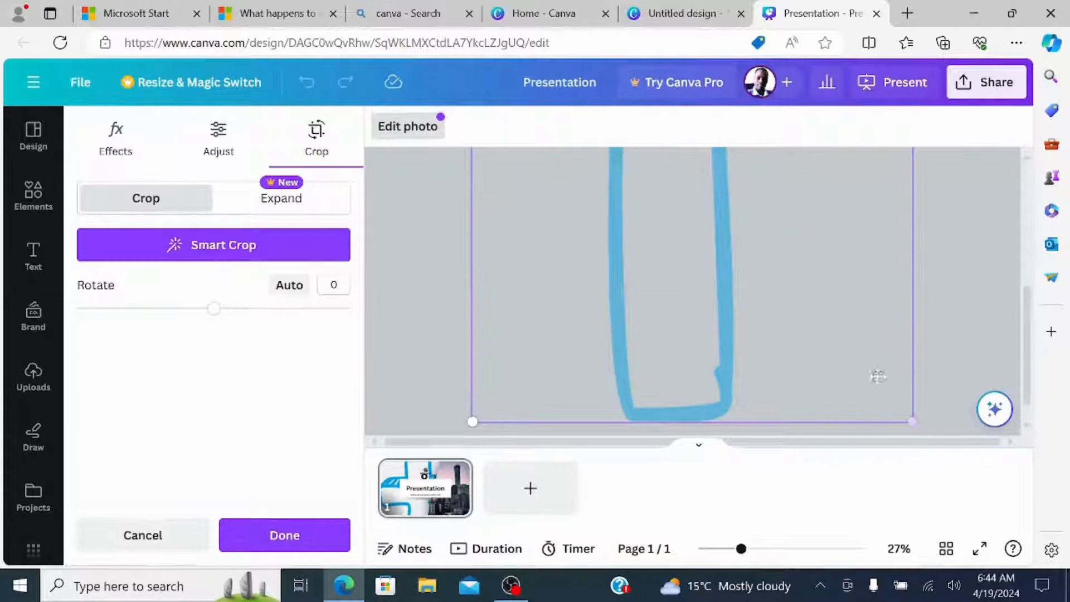
scroll(998, 390, "up", 3)
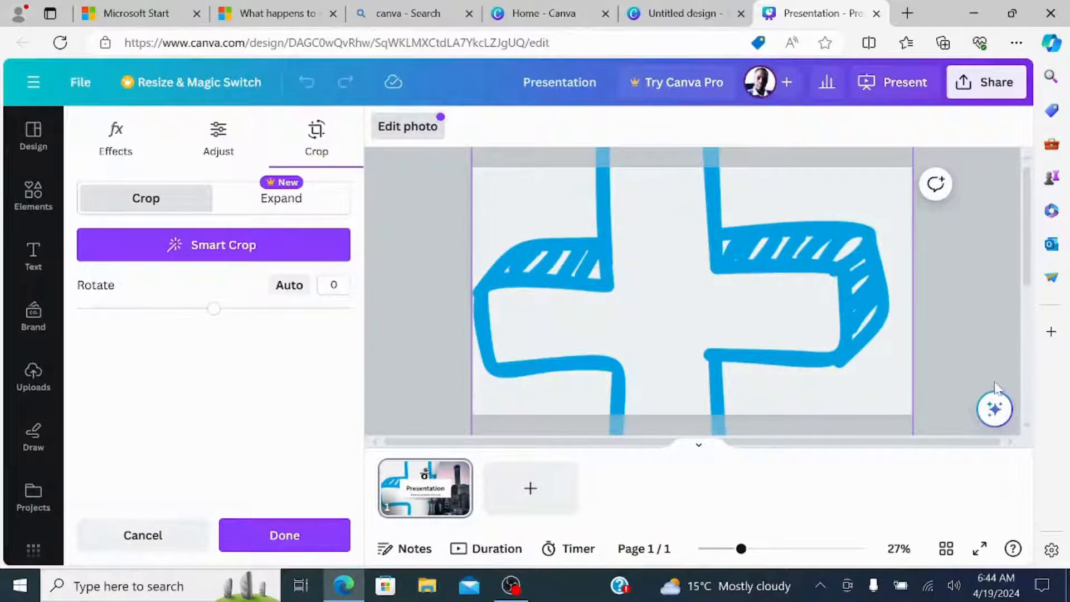
left_click(956, 287)
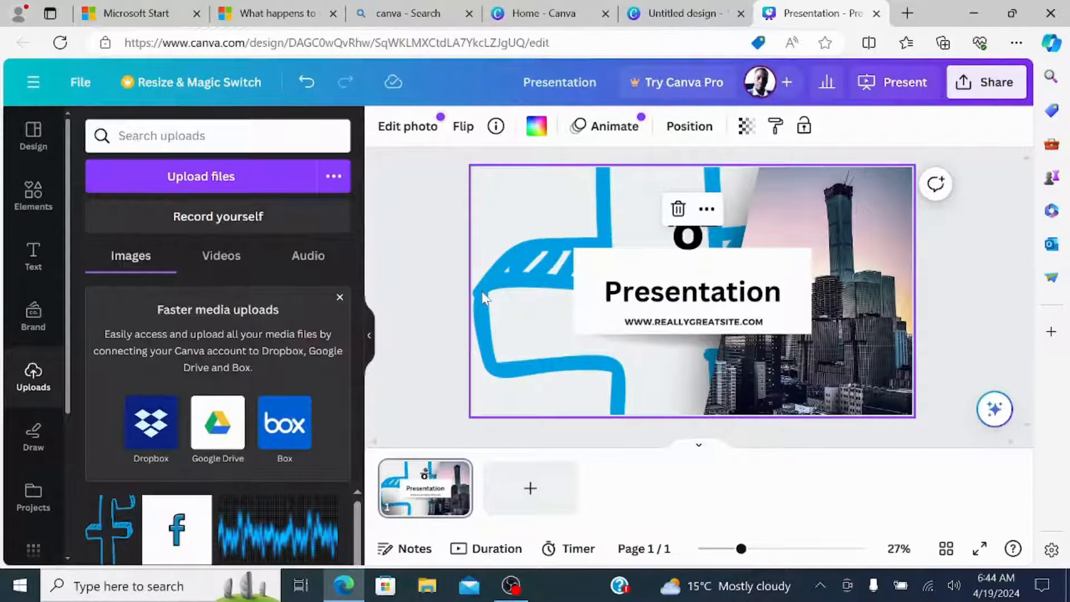
Delete the cover slide's background image and try the peach and near-black photo colors as background, settling on peach.
key("Delete")
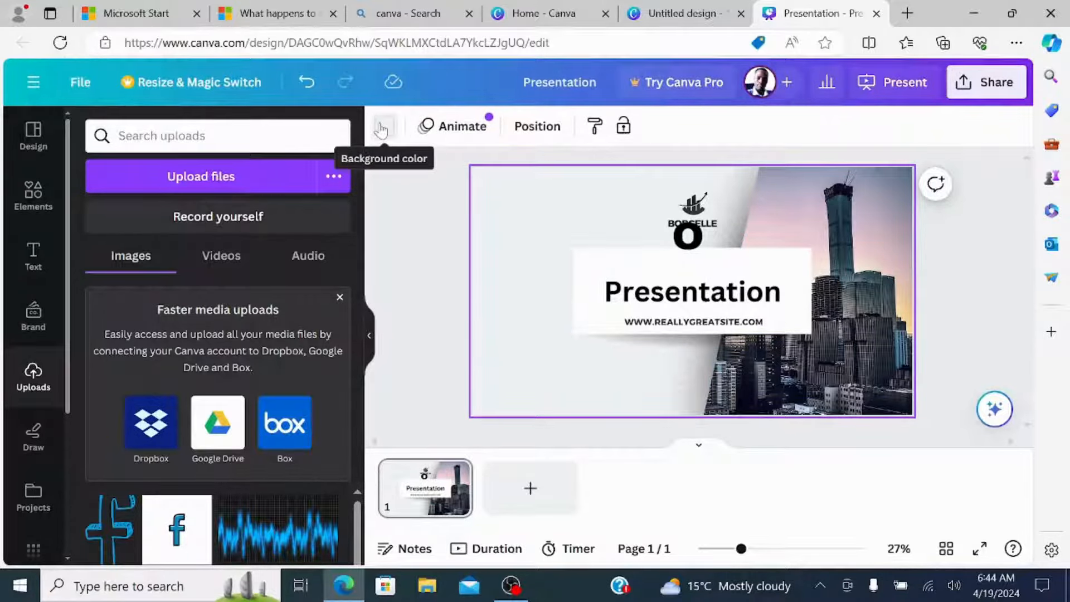
left_click(381, 129)
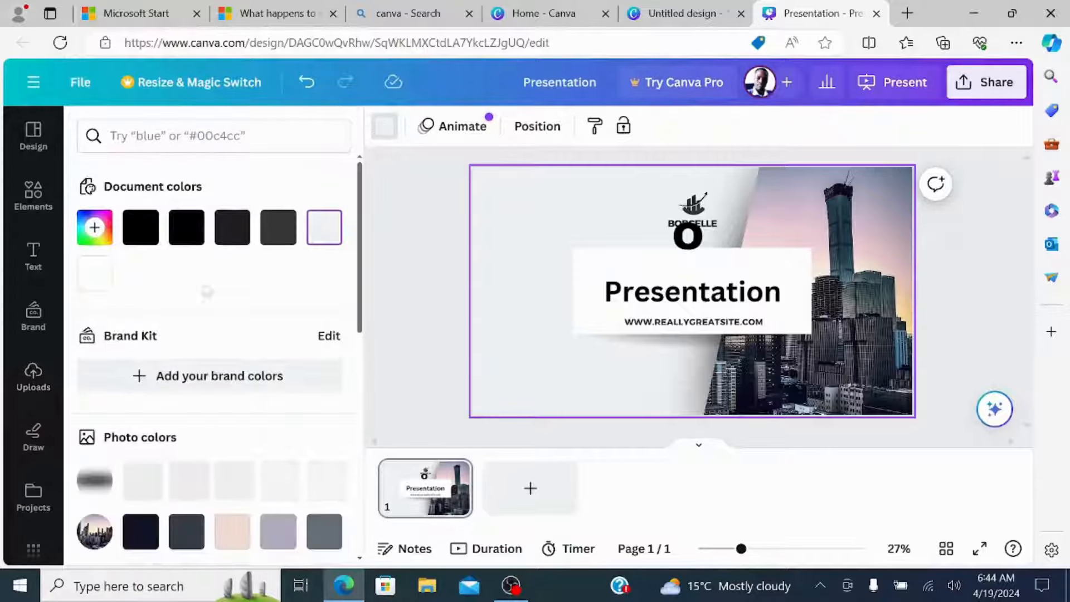
scroll(198, 365, "down", 3)
scroll(198, 365, "down", 3)
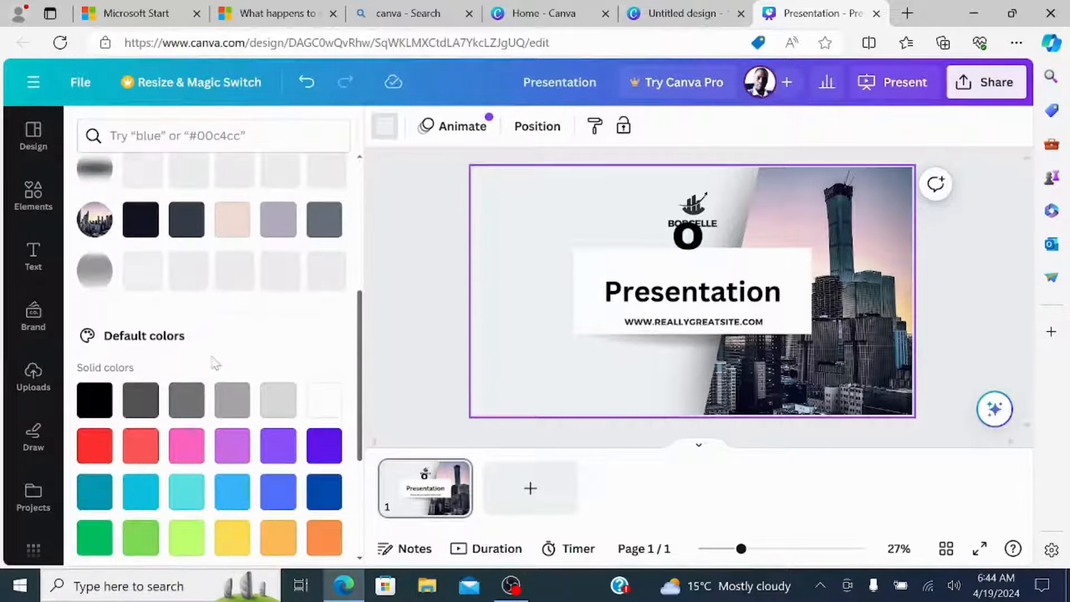
scroll(215, 362, "up", 3)
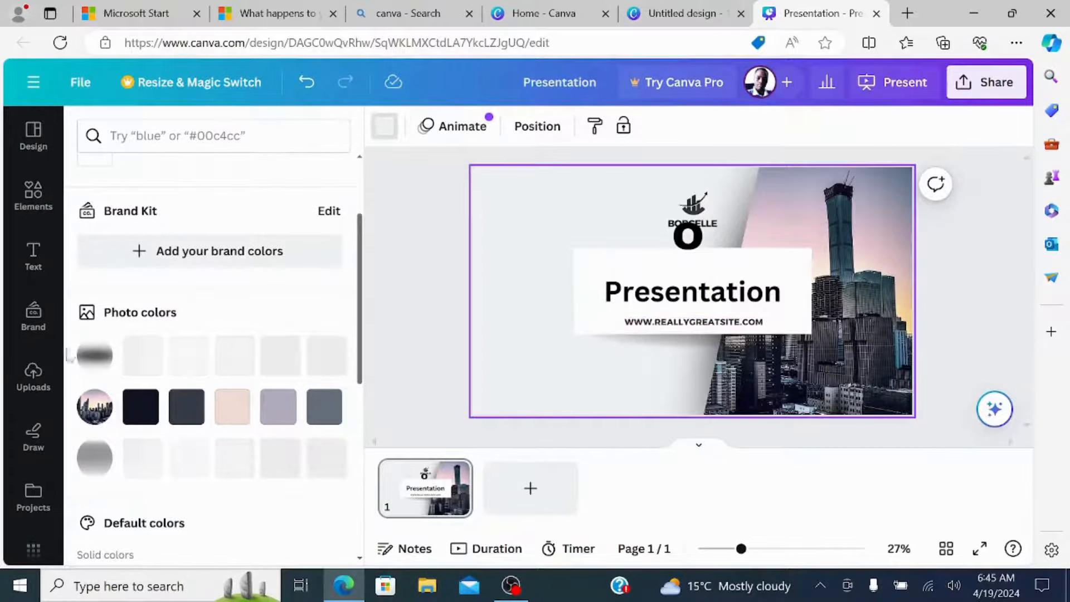
left_click(233, 414)
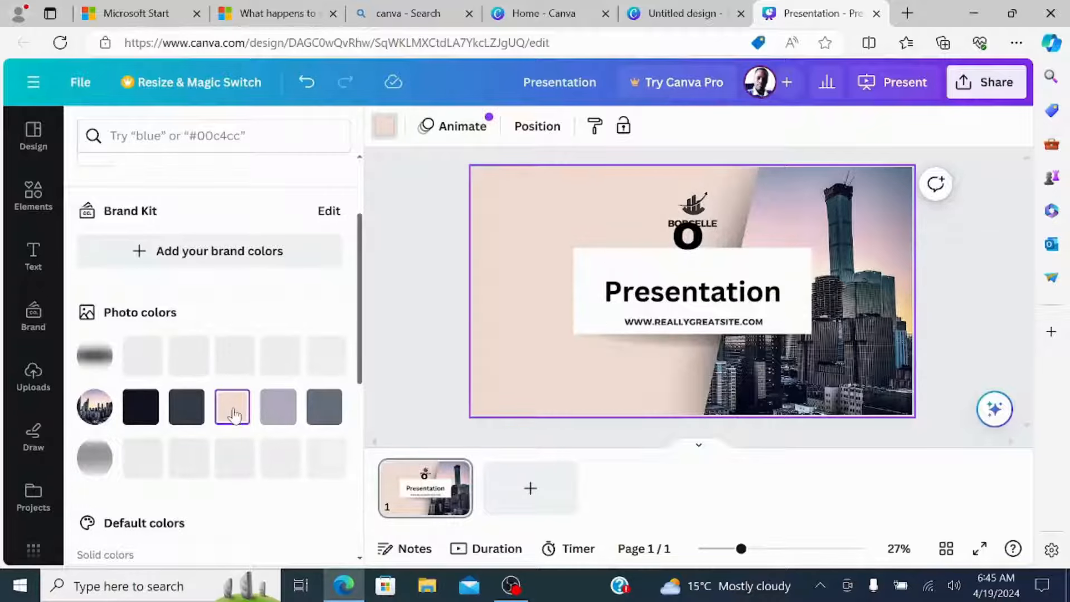
left_click(141, 411)
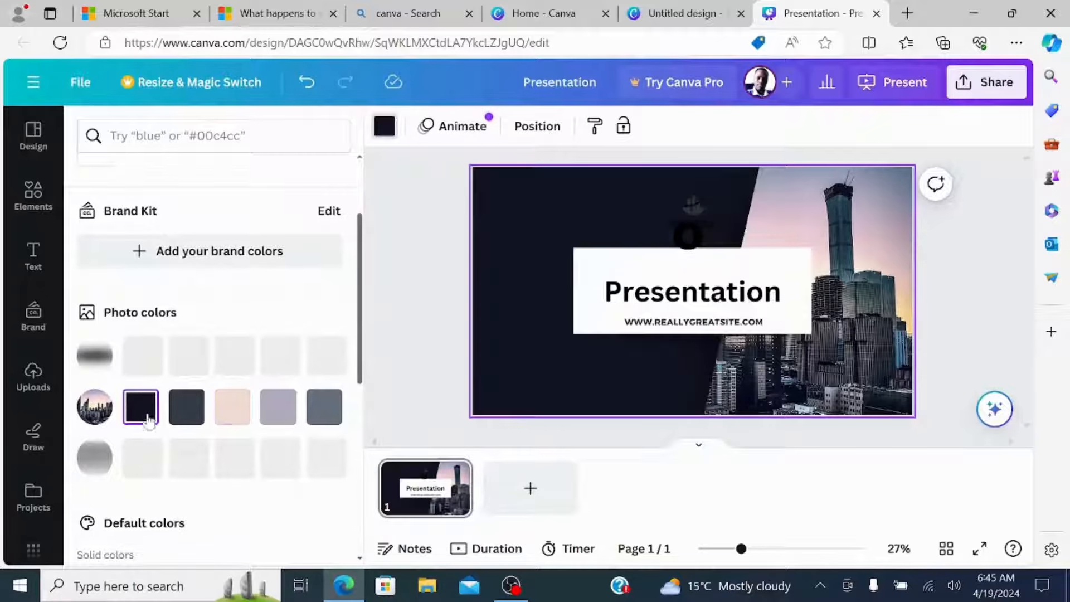
left_click(226, 412)
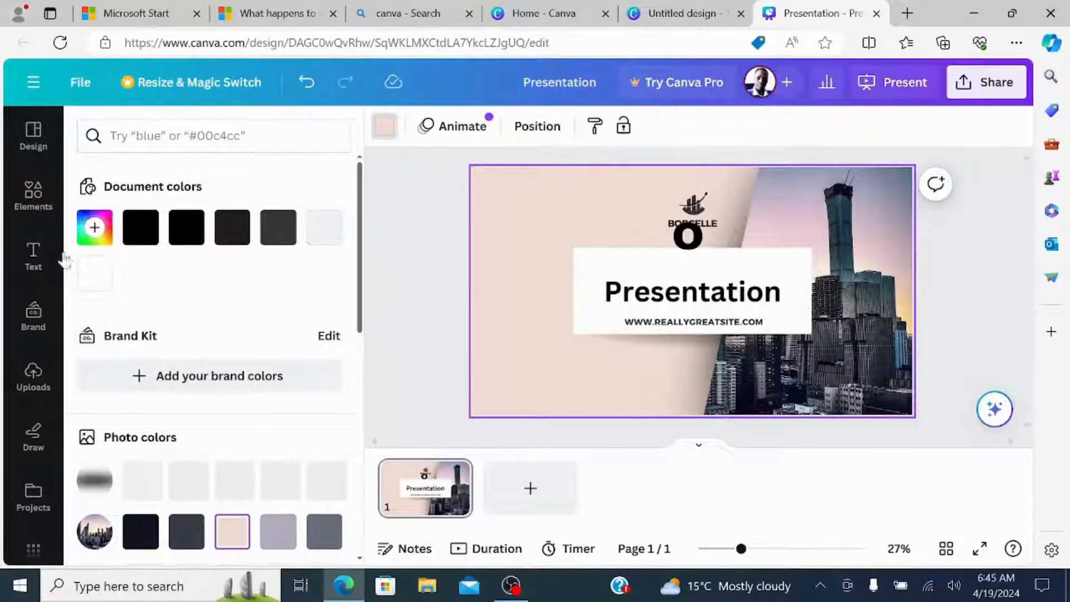
Set the cover slide's background to the custom solid orange-red color #E84000.
left_click(95, 228)
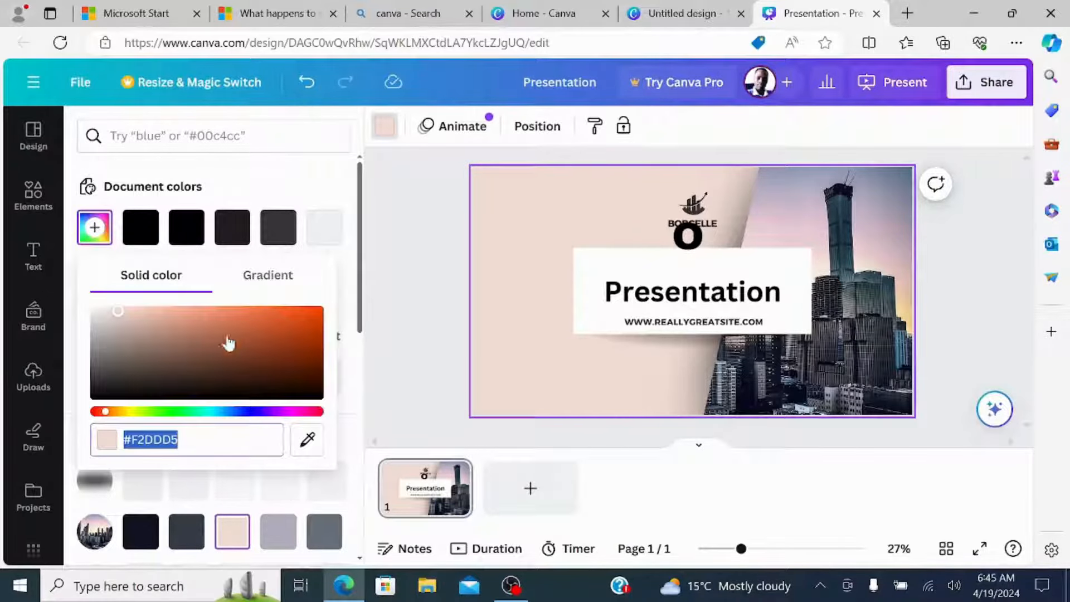
left_click_drag(119, 316, 359, 322)
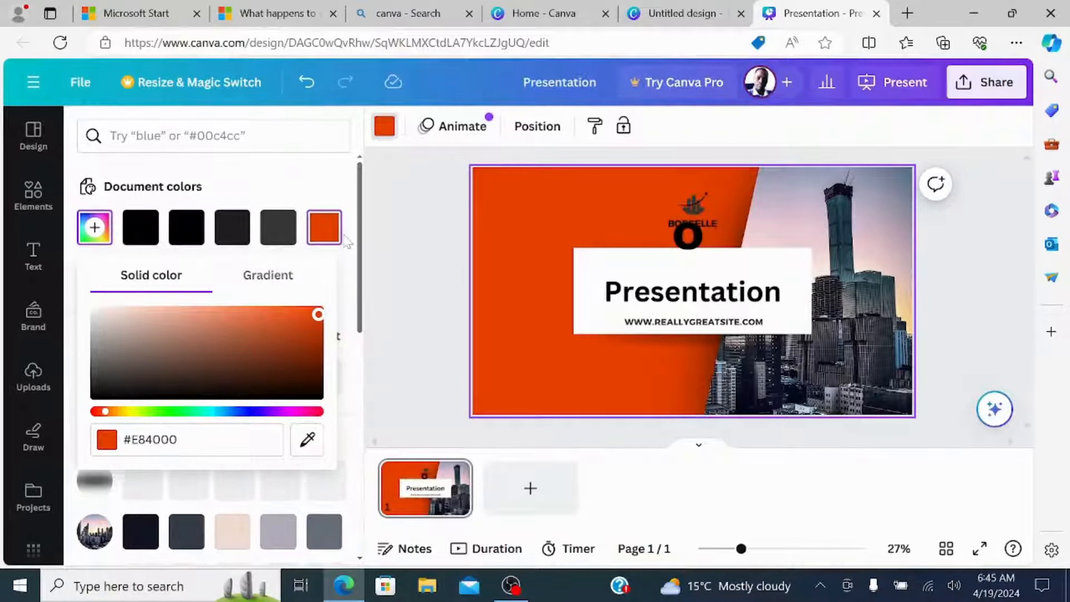
Try the default cobalt blue and yellow as the cover slide's background color, settling on light lime green.
scroll(340, 248, "down", 8)
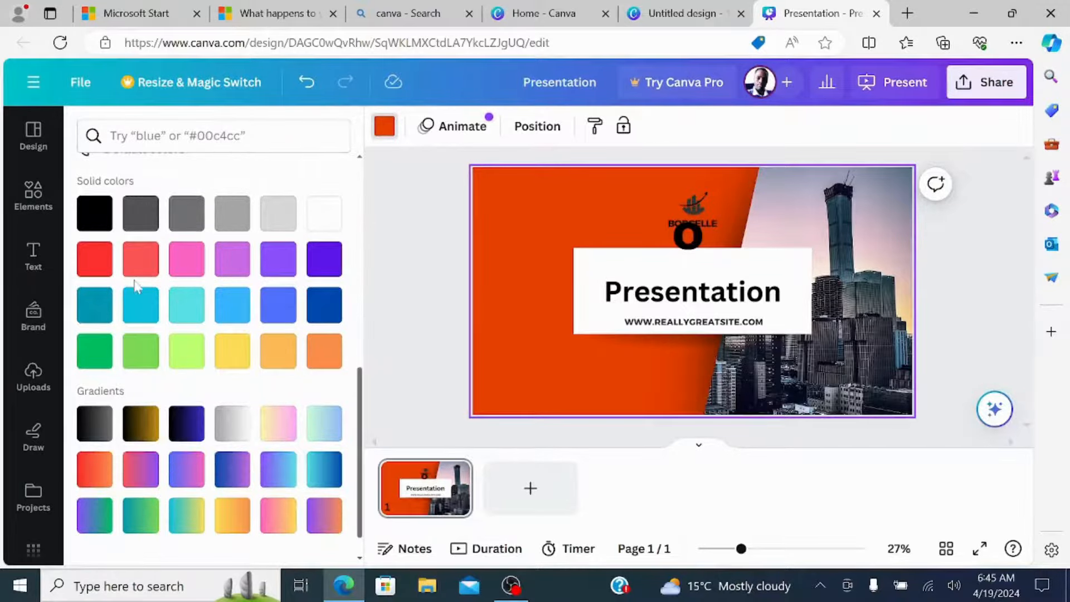
left_click(322, 306)
left_click(234, 350)
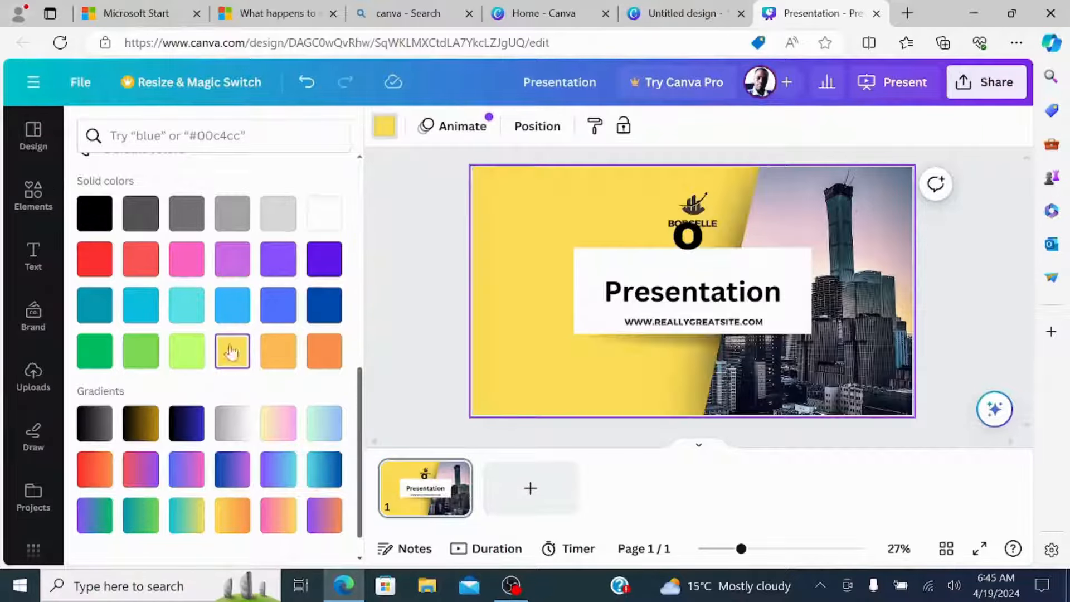
left_click(177, 358)
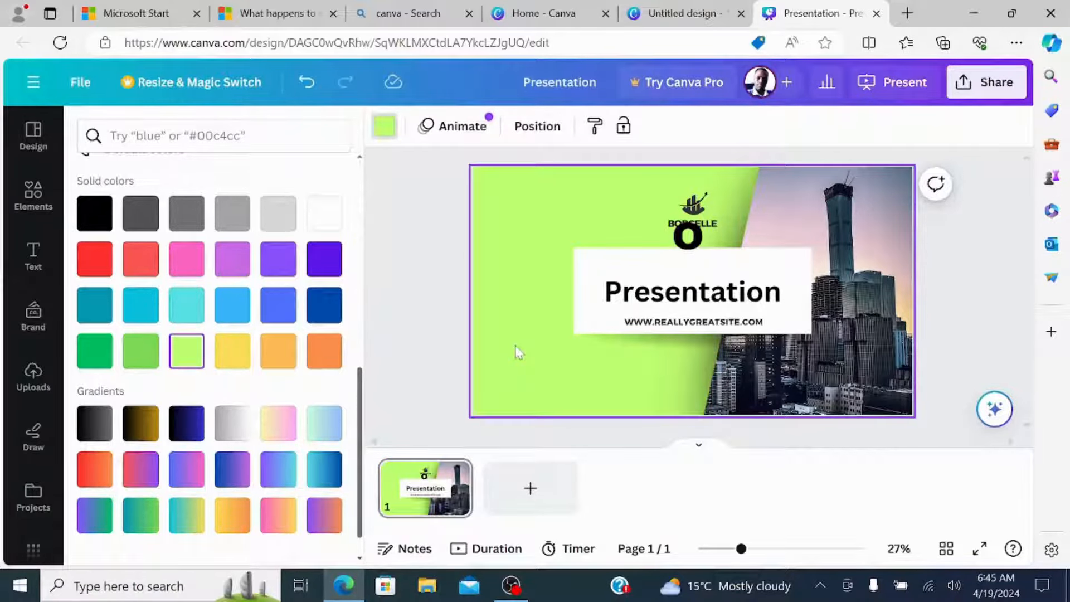
scroll(250, 346, "down", 1)
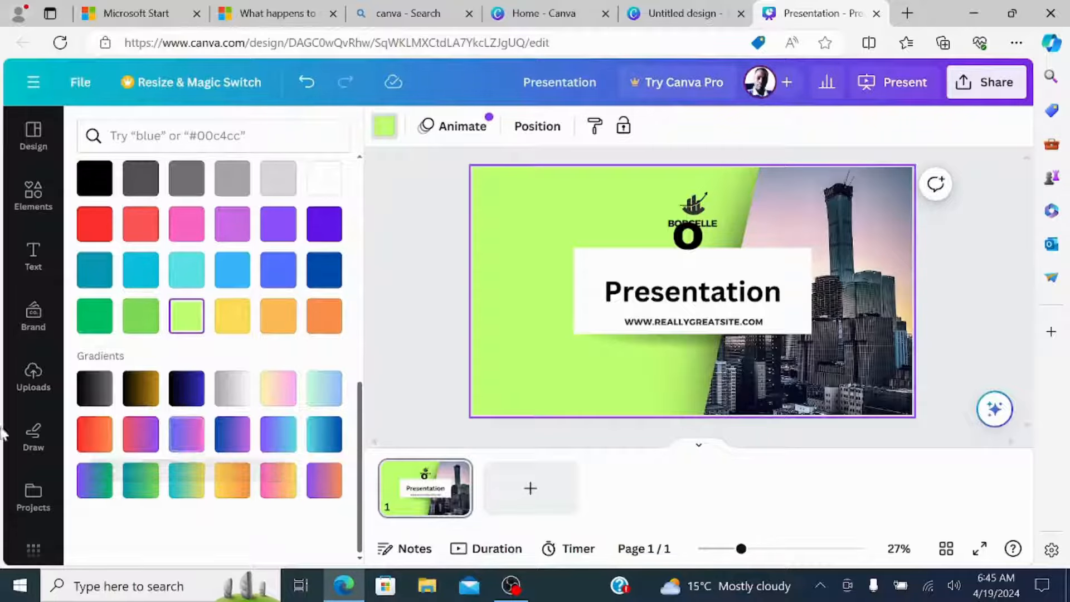
Set the cover slide's background to the default red-to-orange gradient.
left_click(93, 441)
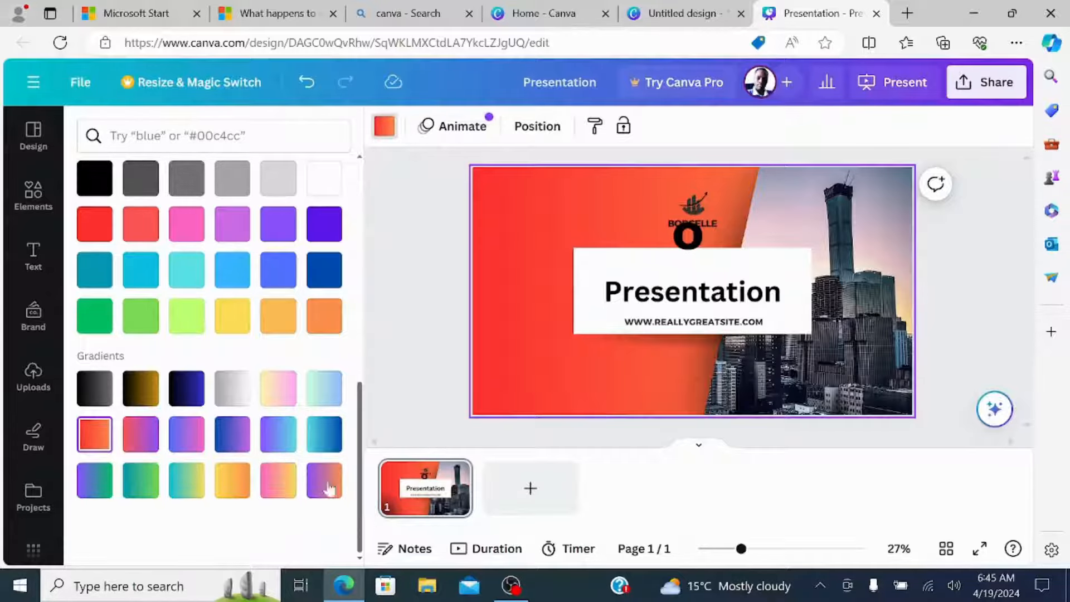
scroll(334, 440, "up", 10)
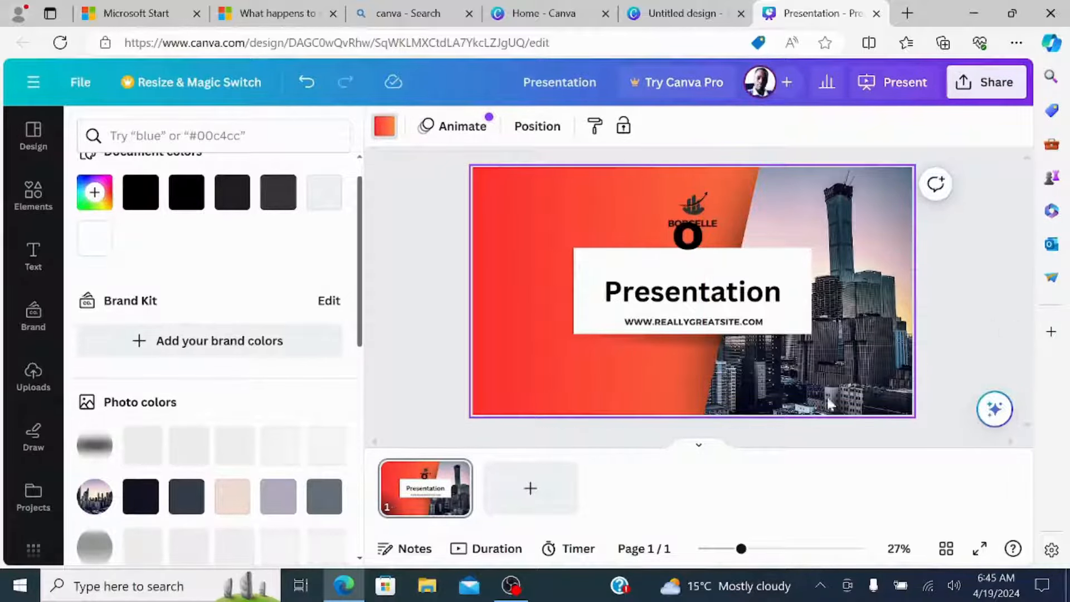
Add a blank page after the cover slide and undo the addition.
left_click(529, 492)
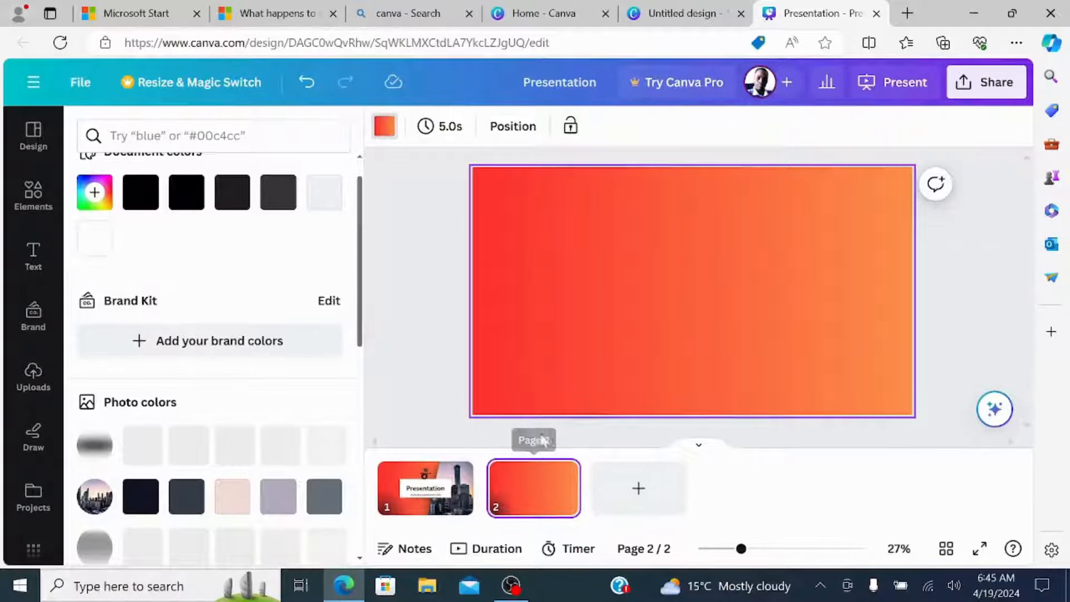
left_click(304, 84)
Duplicate the cover slide and remove the black "o" overlapping the logo on the copy.
left_click(456, 473)
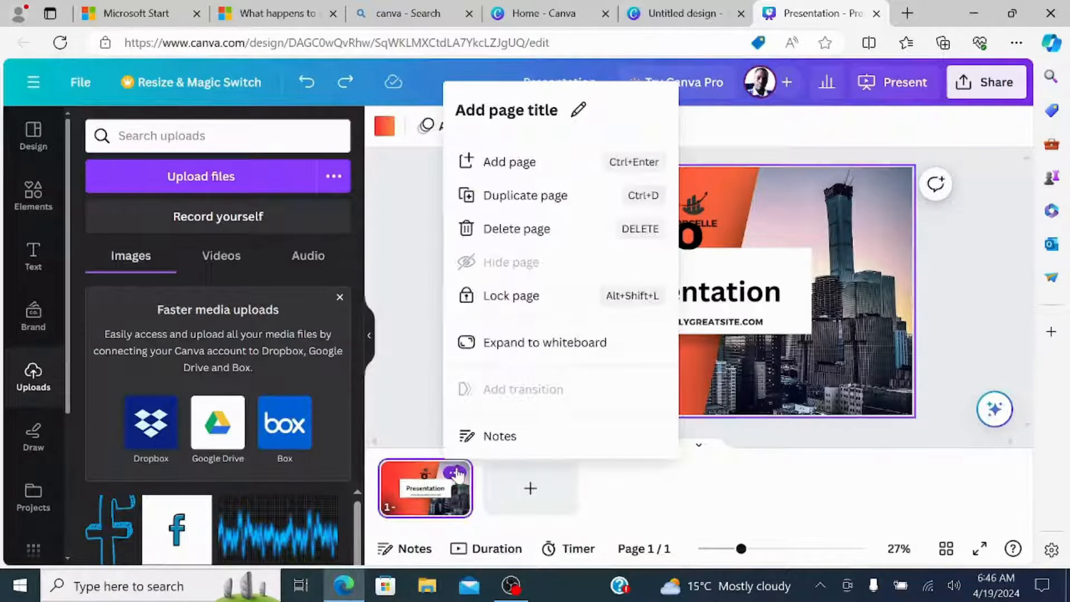
left_click(493, 196)
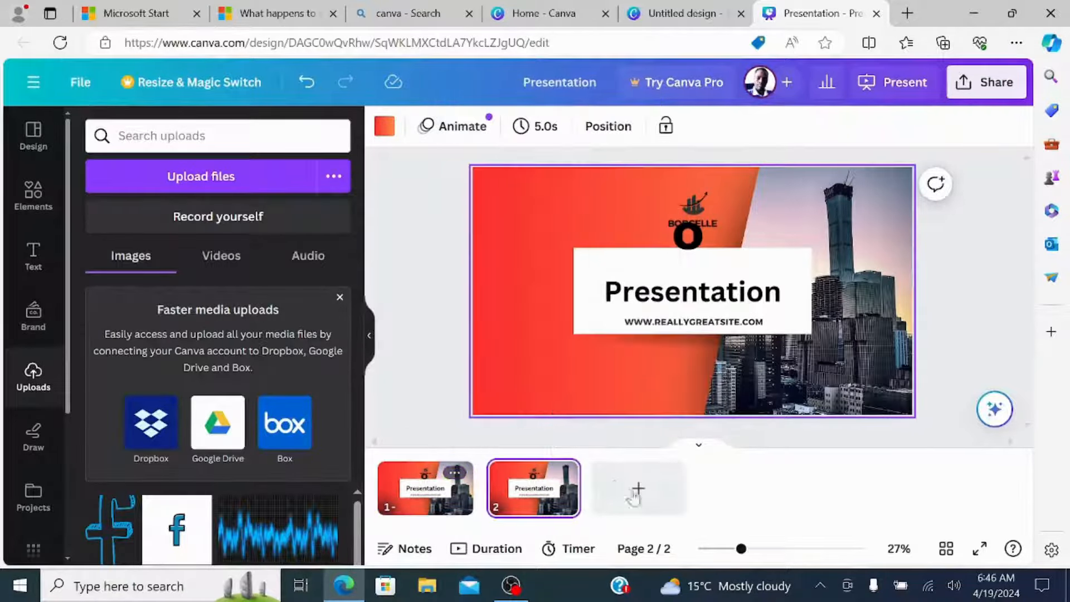
left_click(713, 317)
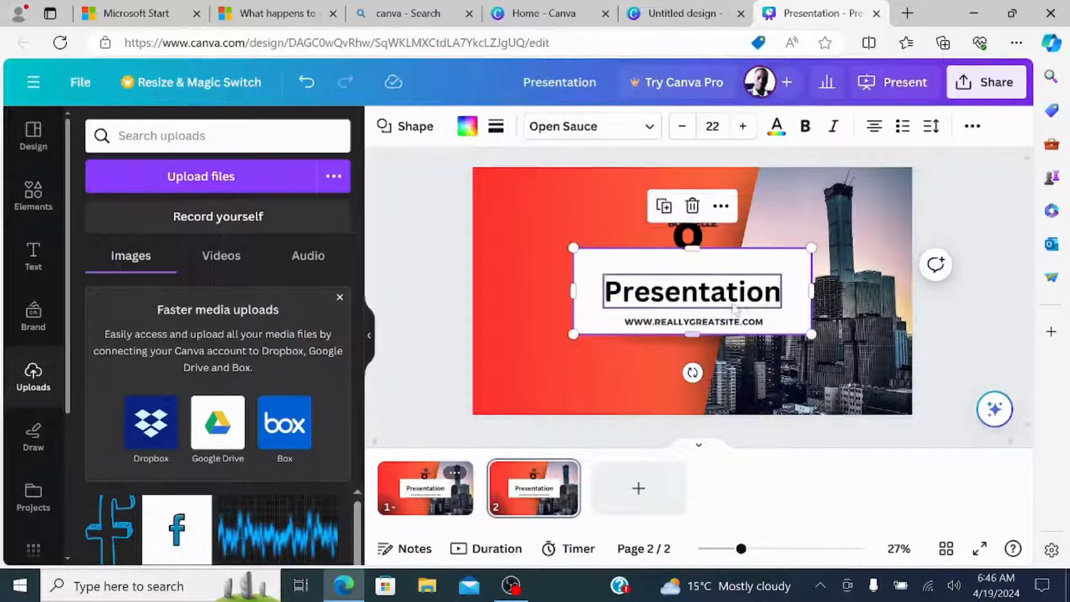
left_click(680, 237)
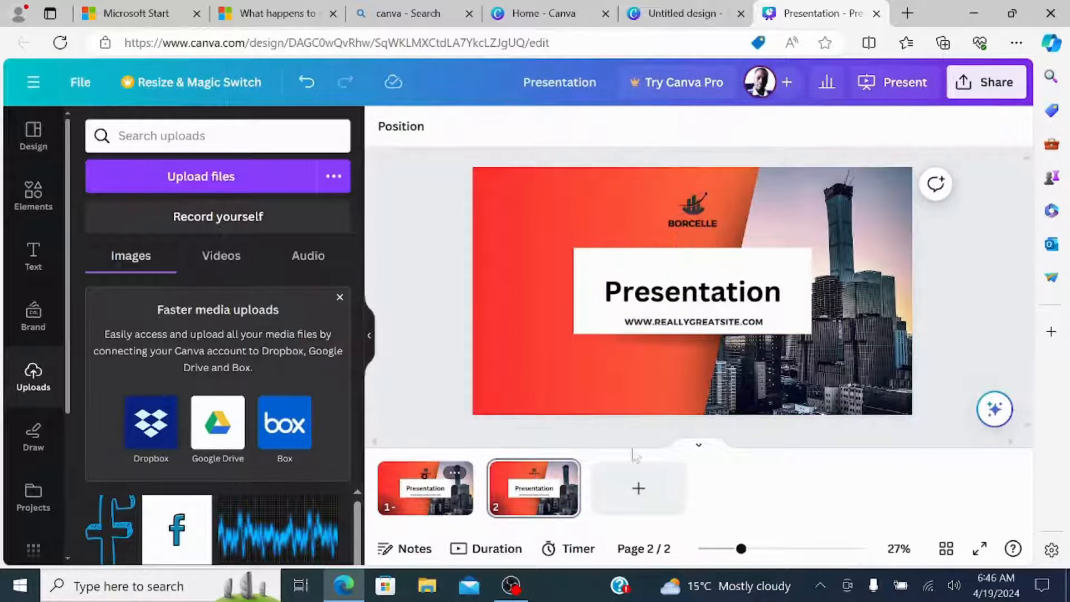
Delete the duplicated cover slide on page 2.
left_click(563, 473)
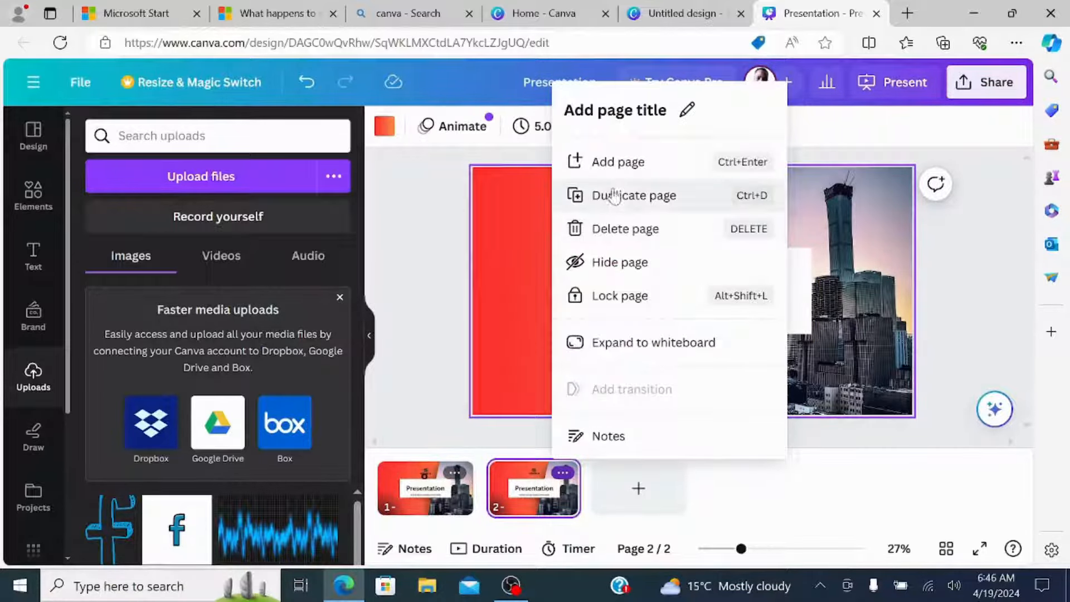
left_click(603, 232)
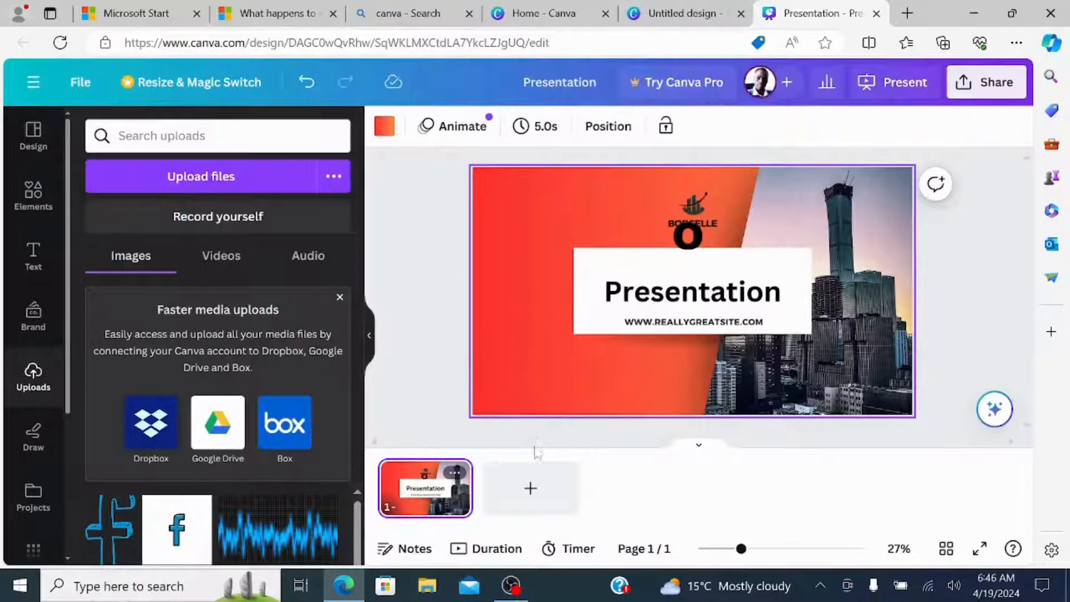
Add a second page and apply the Testimonials layout from the Grey Modern Professional Business template to it.
left_click(530, 488)
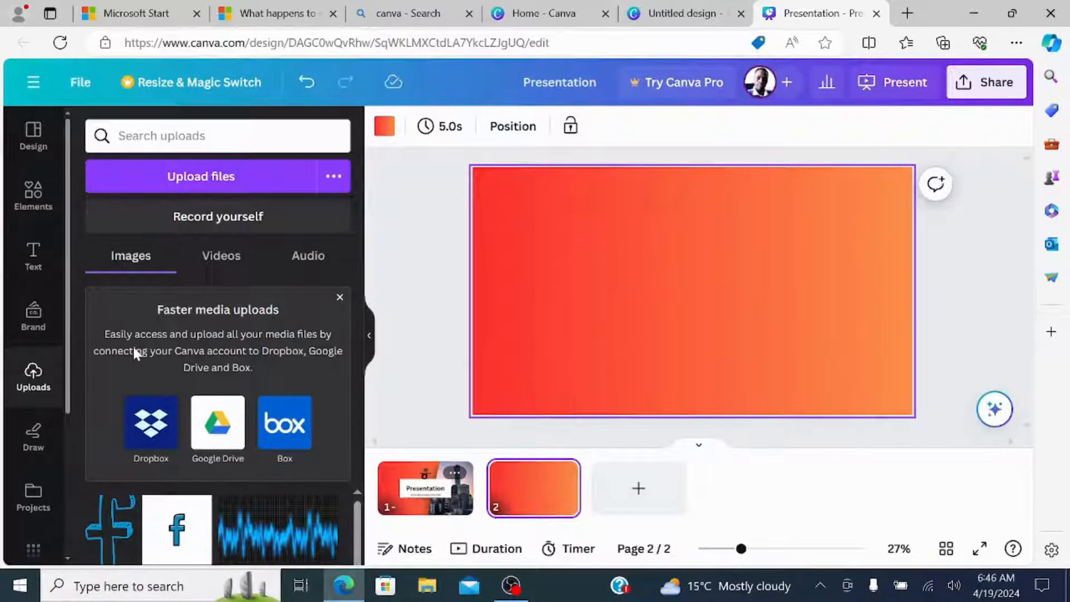
left_click(32, 146)
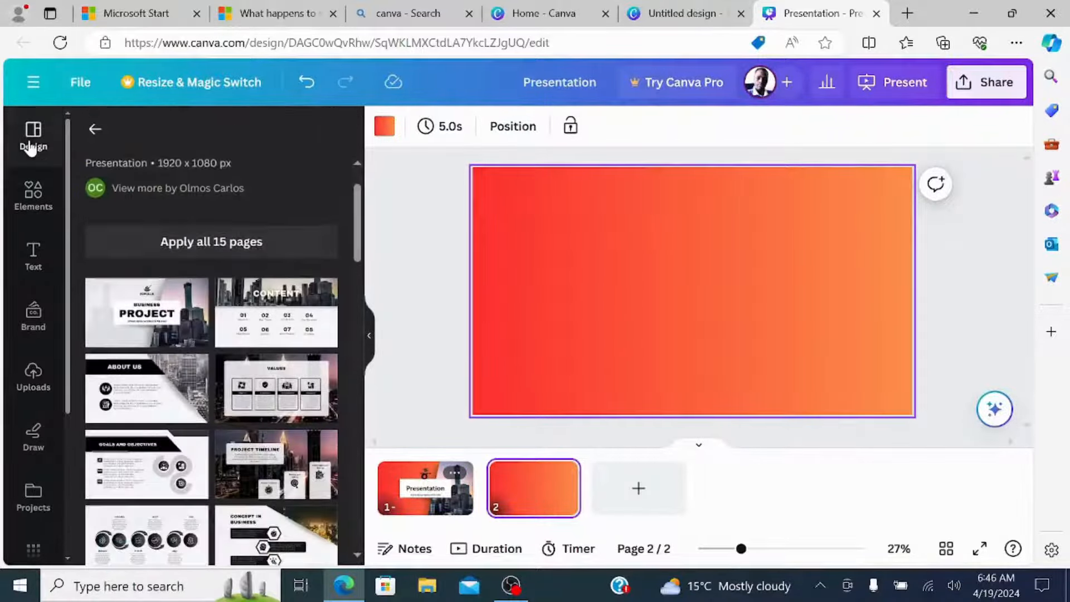
scroll(340, 364, "down", 5)
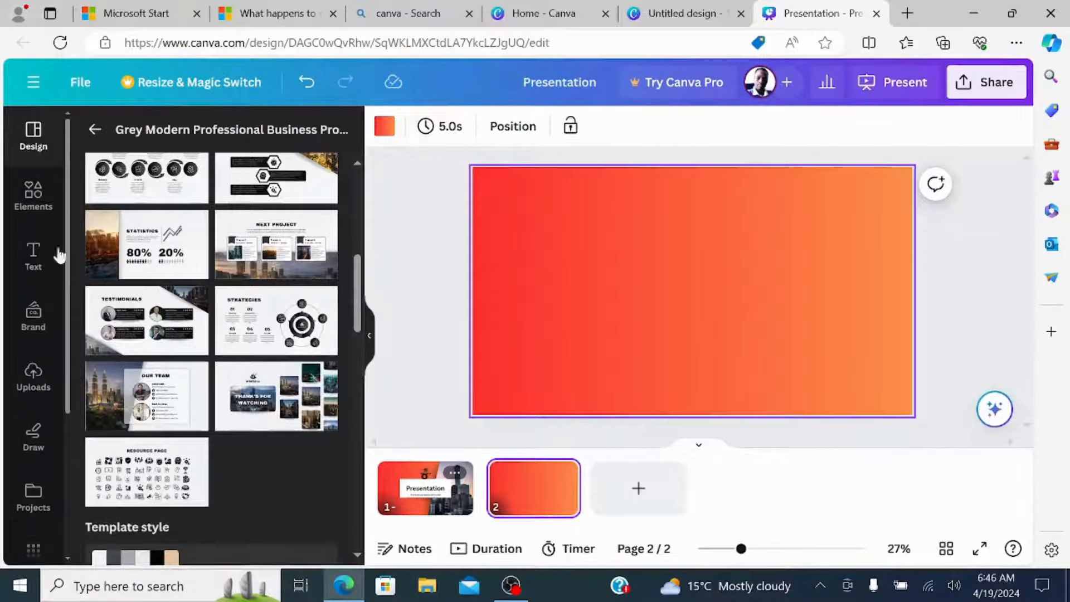
left_click(154, 322)
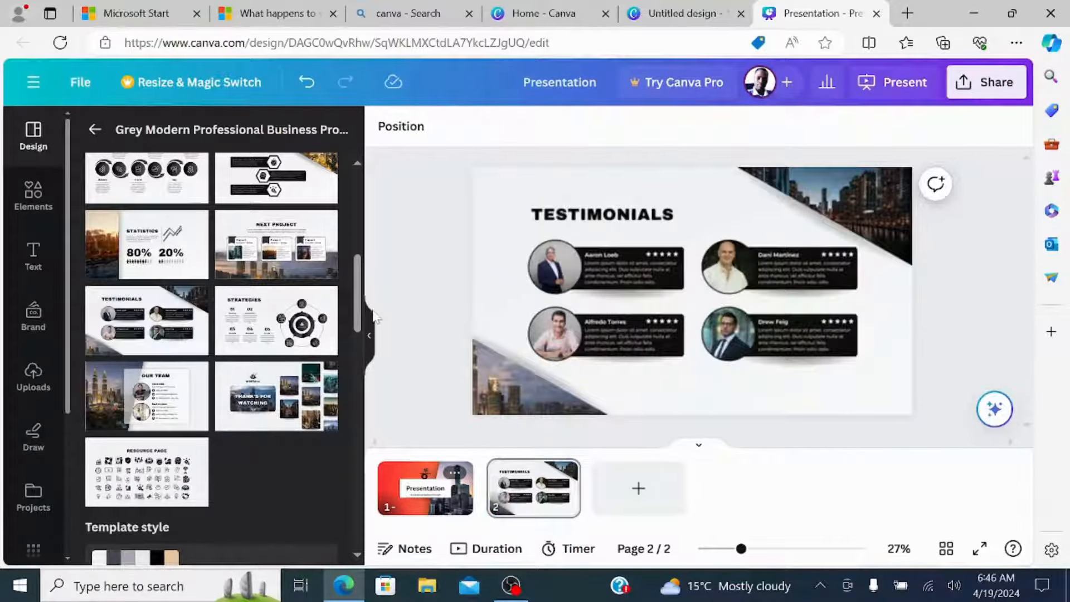
Add a subheading text box to the Testimonials slide with the text "Watermark".
left_click(746, 277)
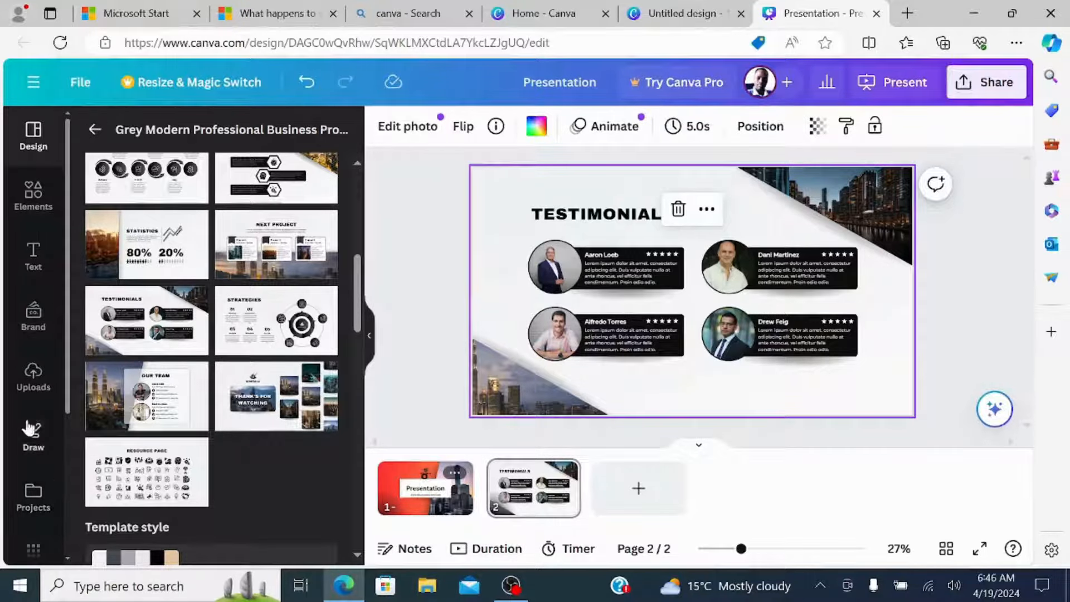
left_click(34, 257)
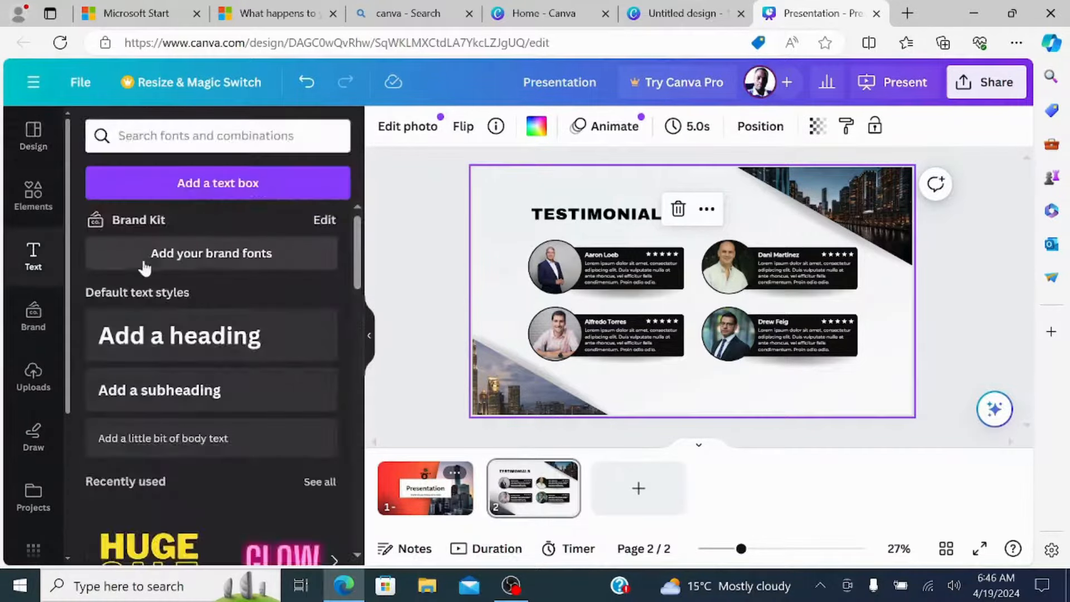
left_click(160, 390)
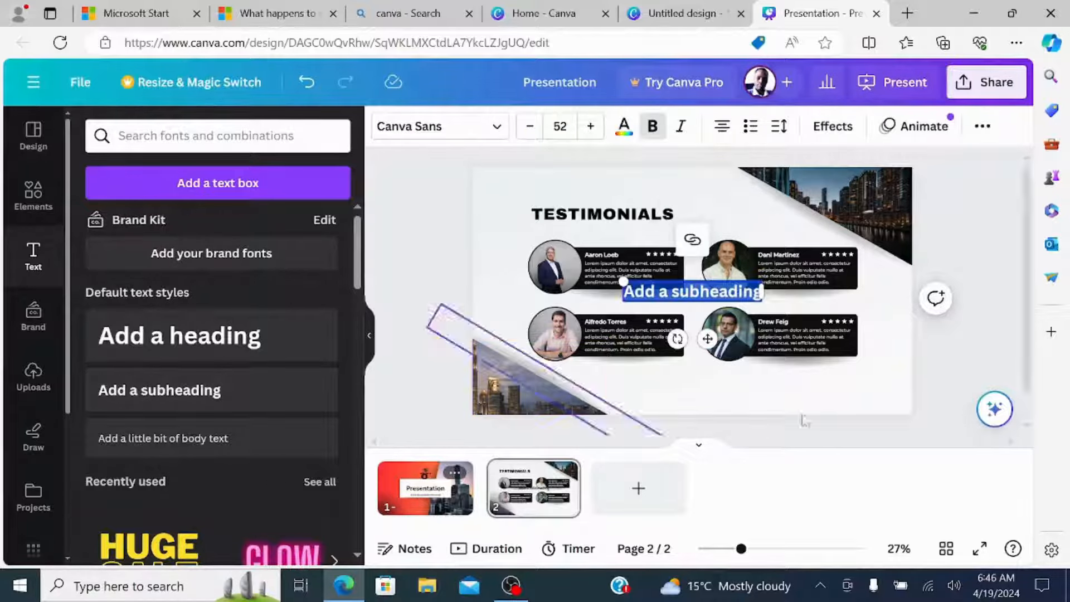
type("W")
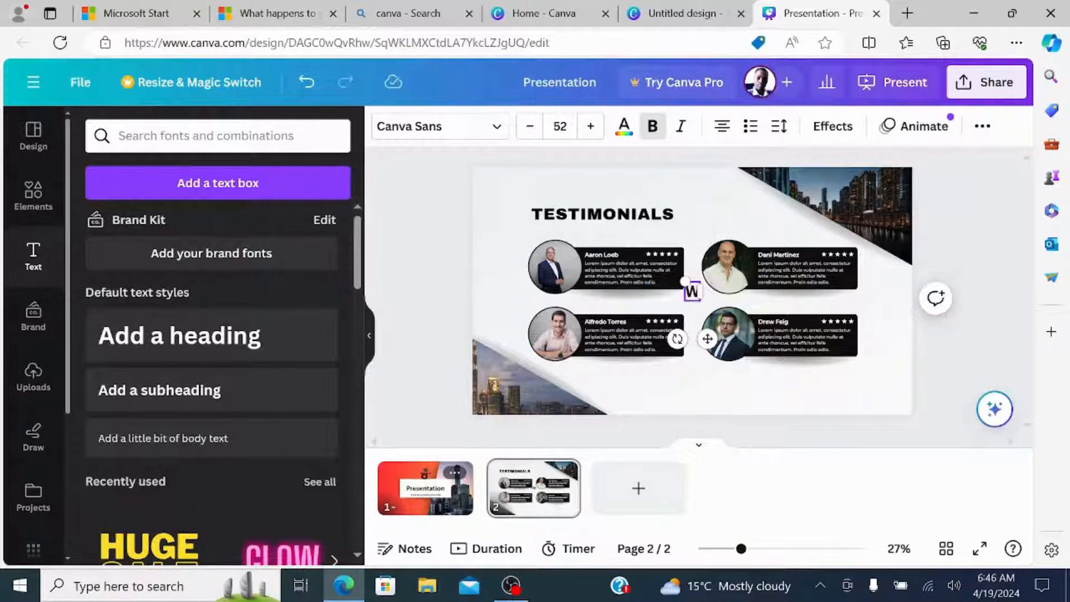
type("atermark")
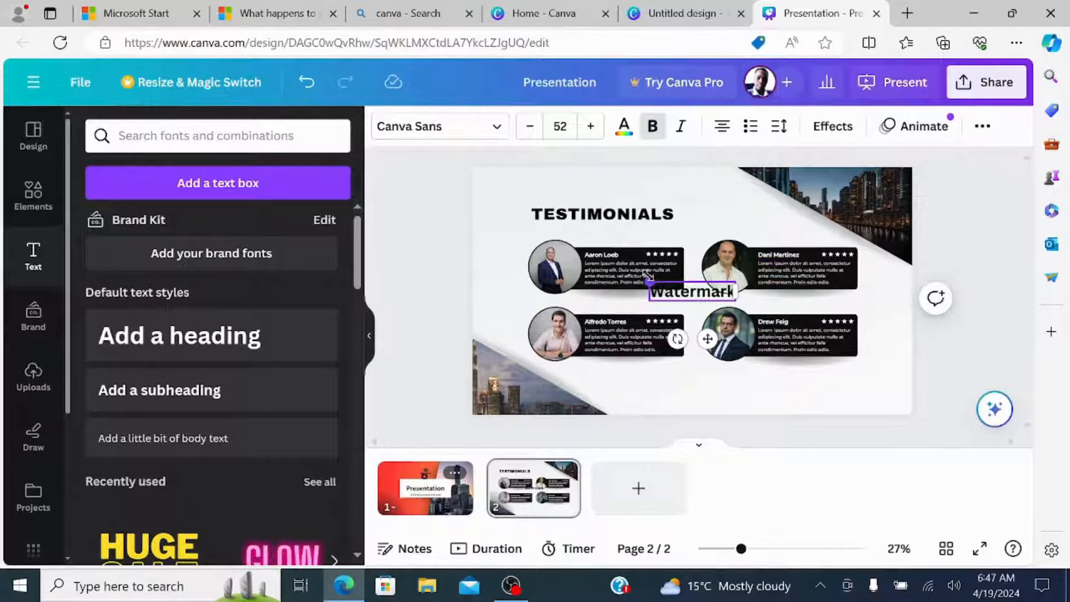
Enlarge the "Watermark" text to about size 115 and move it to the empty area below the right-hand testimonials.
left_click_drag(650, 281, 590, 248)
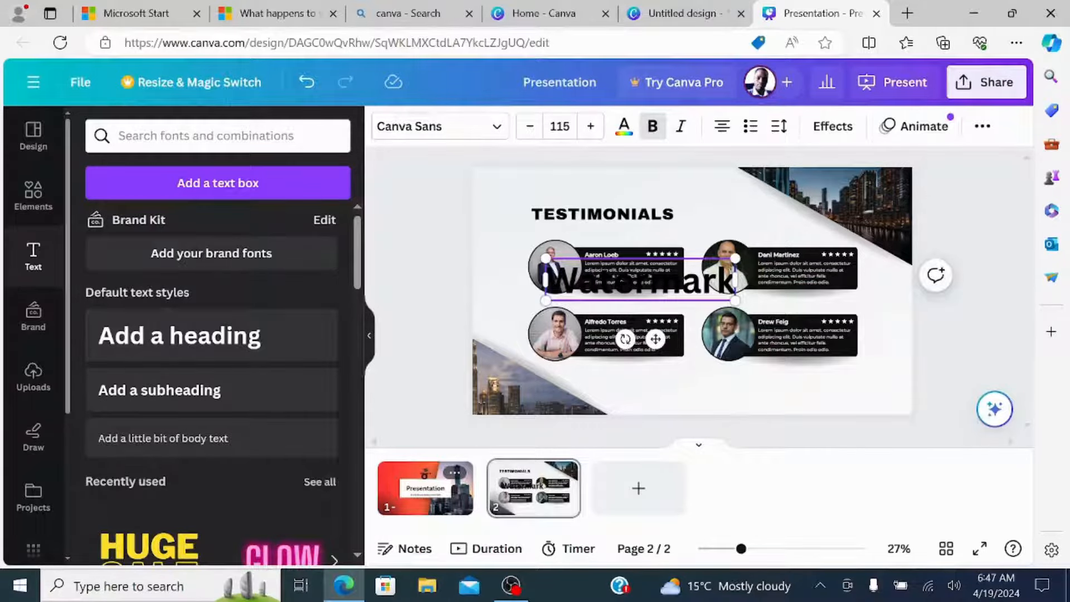
left_click(710, 399)
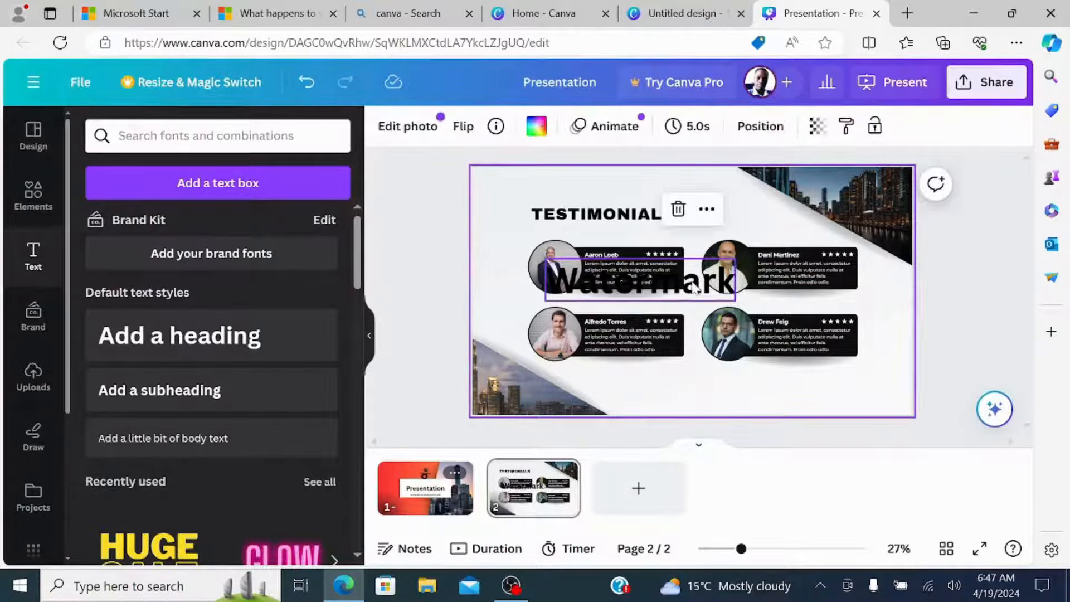
left_click_drag(699, 280, 837, 387)
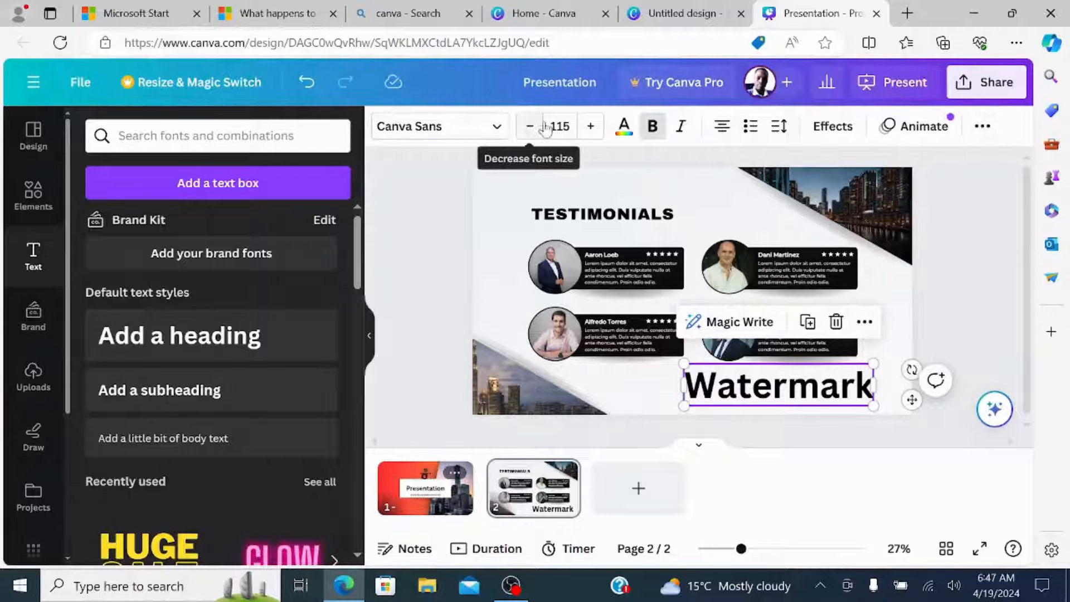
Lower the "Watermark" text's transparency value so it appears as a faint light grey.
left_click(981, 127)
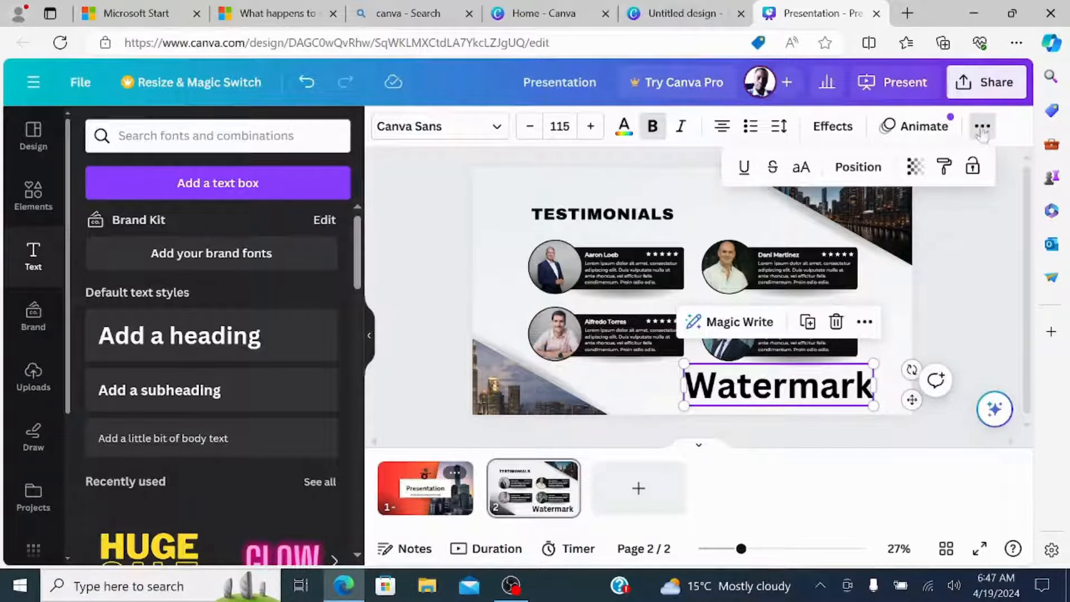
left_click(914, 168)
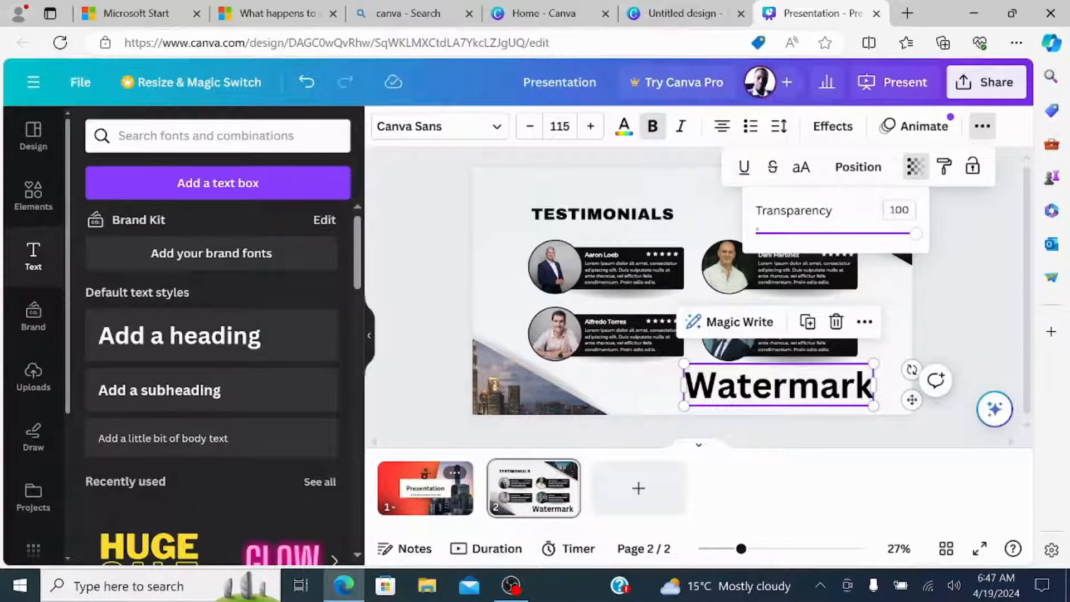
left_click_drag(914, 237, 775, 241)
left_click(979, 295)
left_click(865, 442)
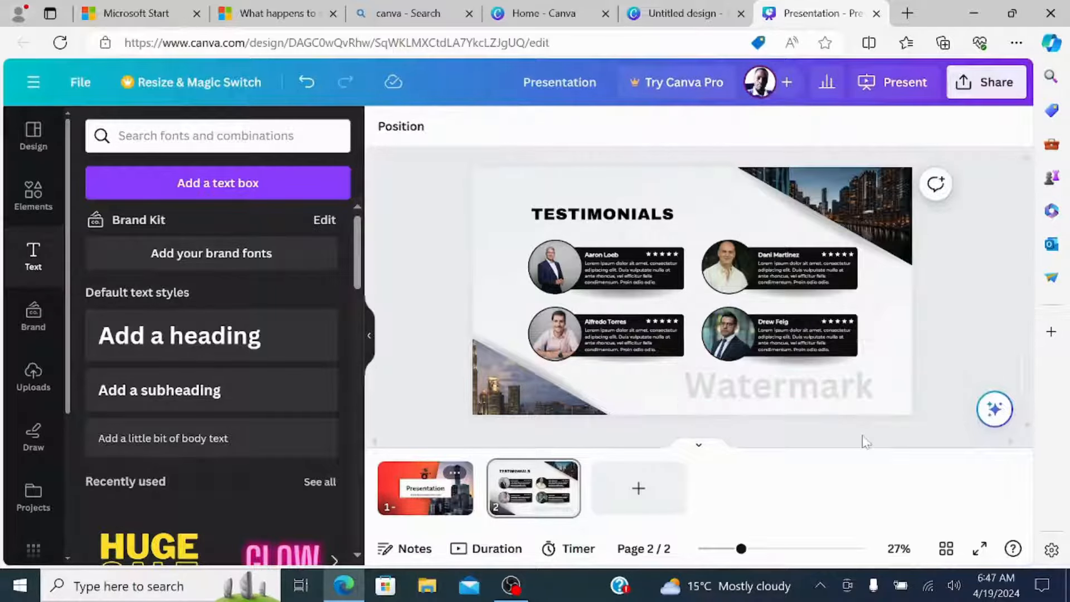
left_click(771, 392)
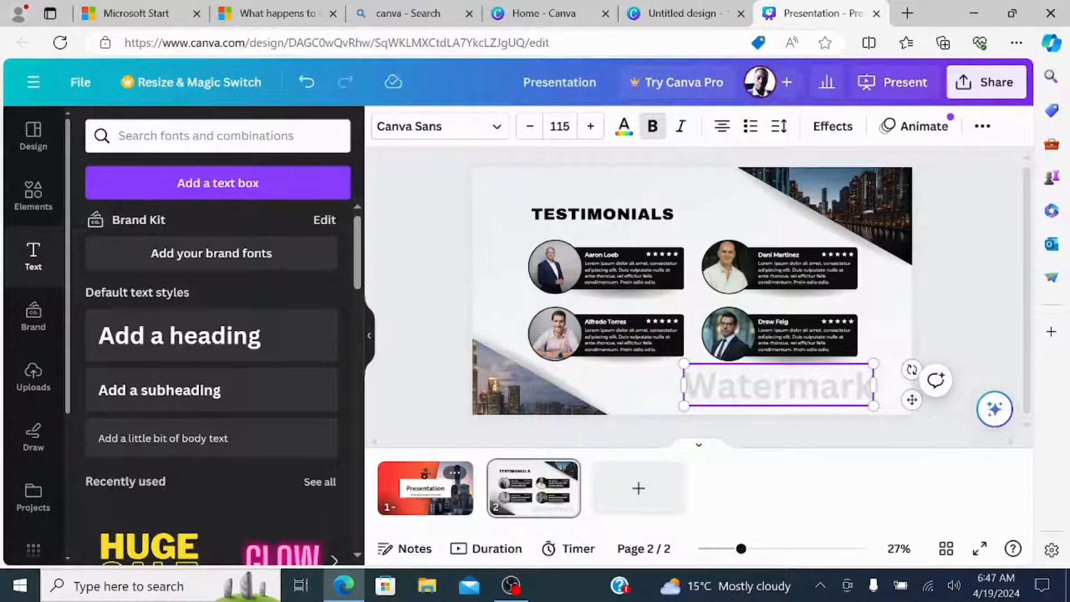
type("@")
left_click(964, 301)
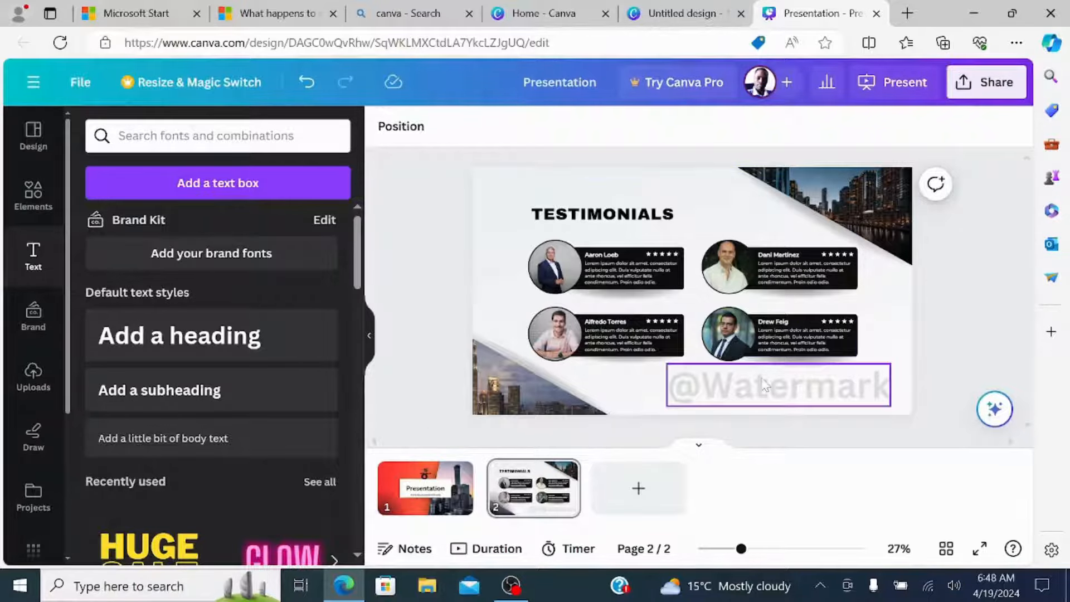
left_click_drag(754, 373, 641, 270)
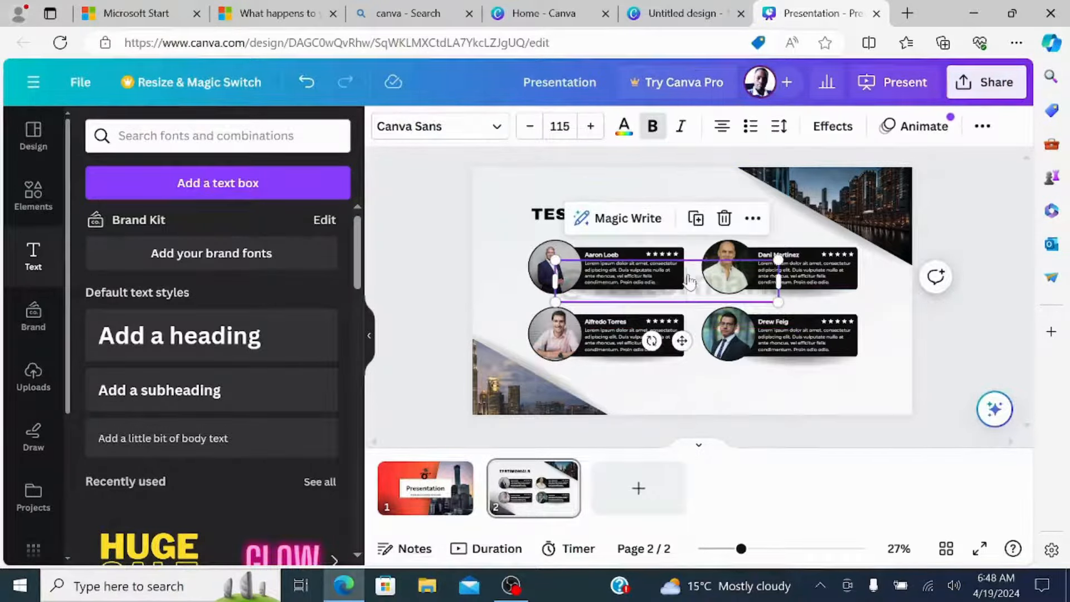
right_click(689, 279)
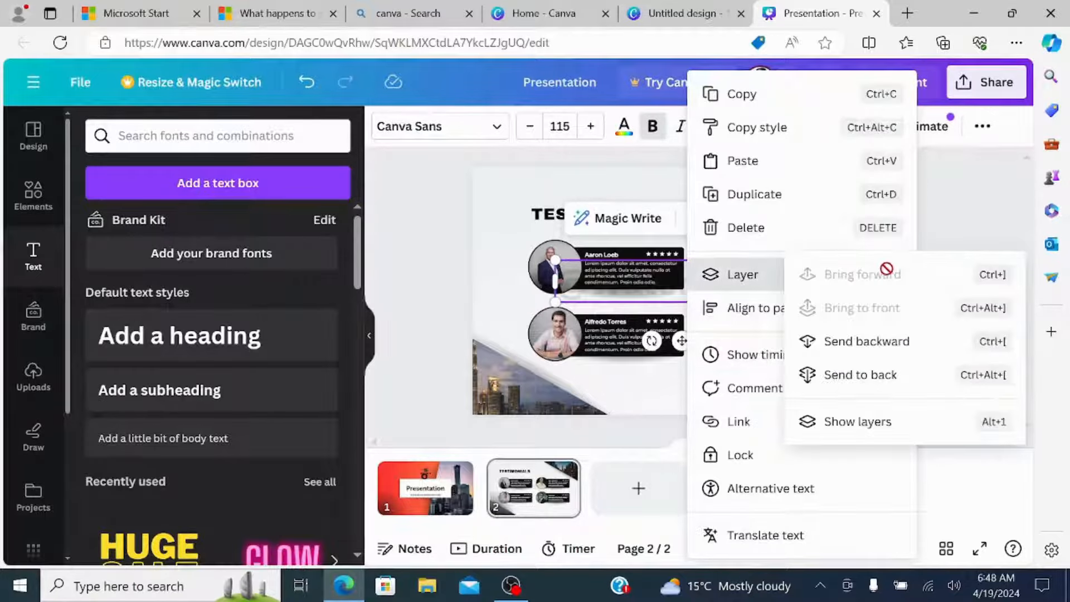
left_click(879, 350)
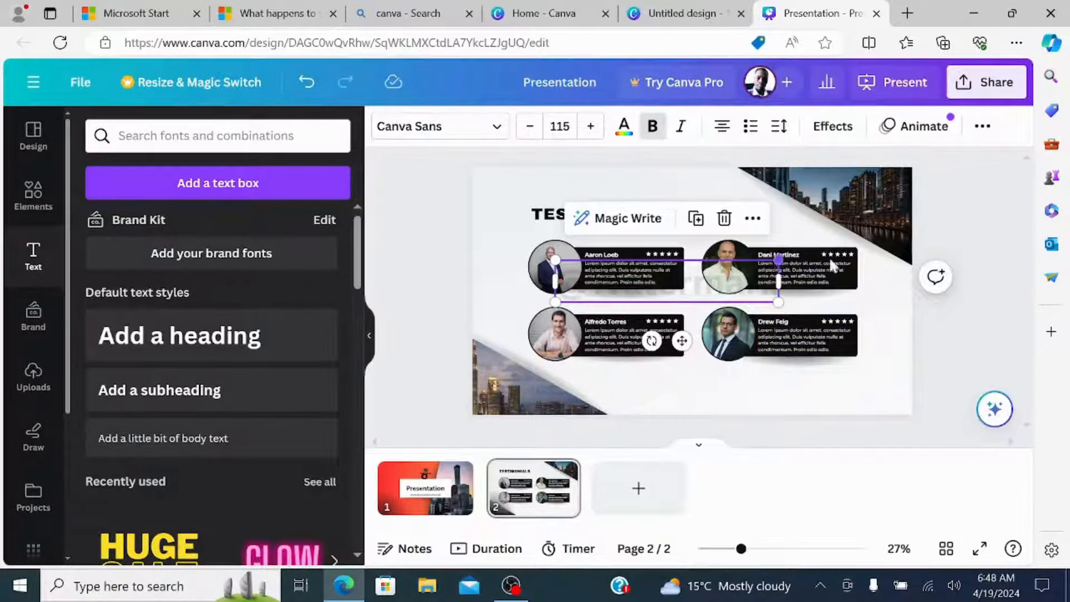
left_click(962, 336)
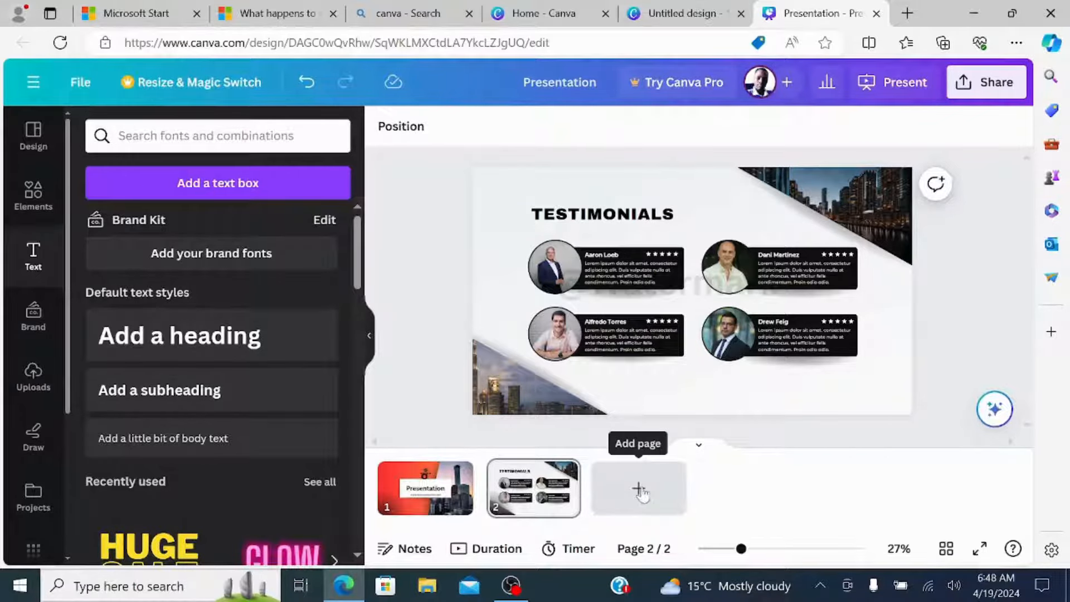
Set the design's collaboration link access to "Anyone with the link" and copy the link.
left_click(33, 137)
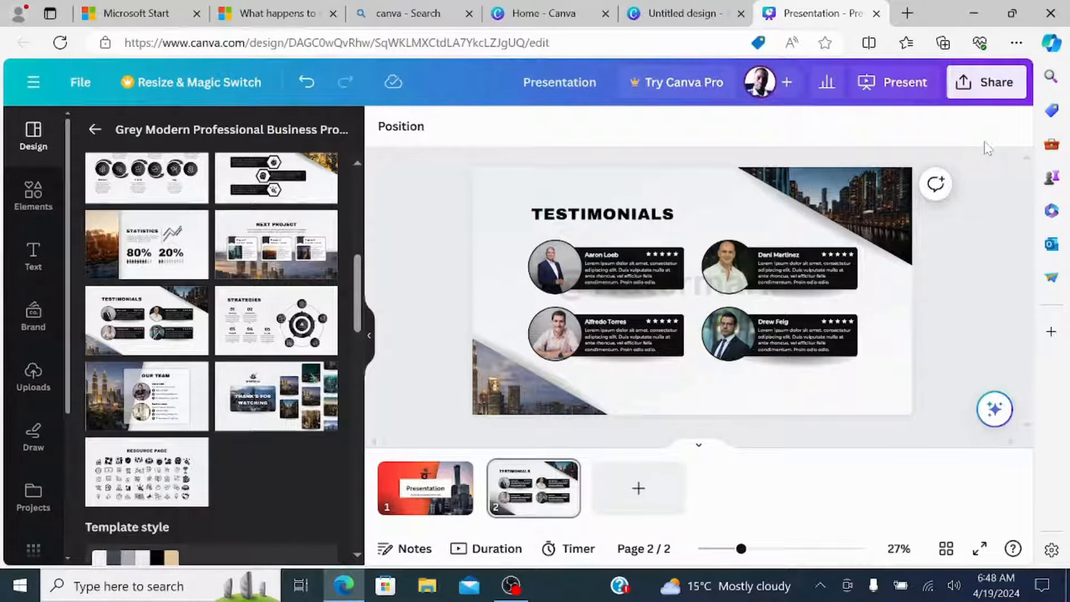
left_click(962, 95)
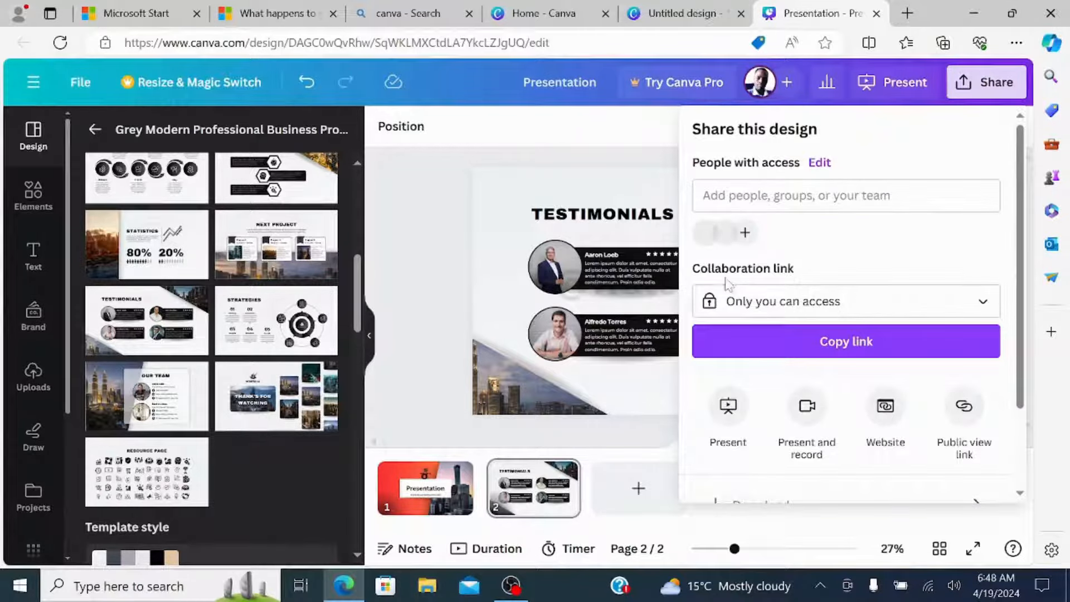
left_click(978, 300)
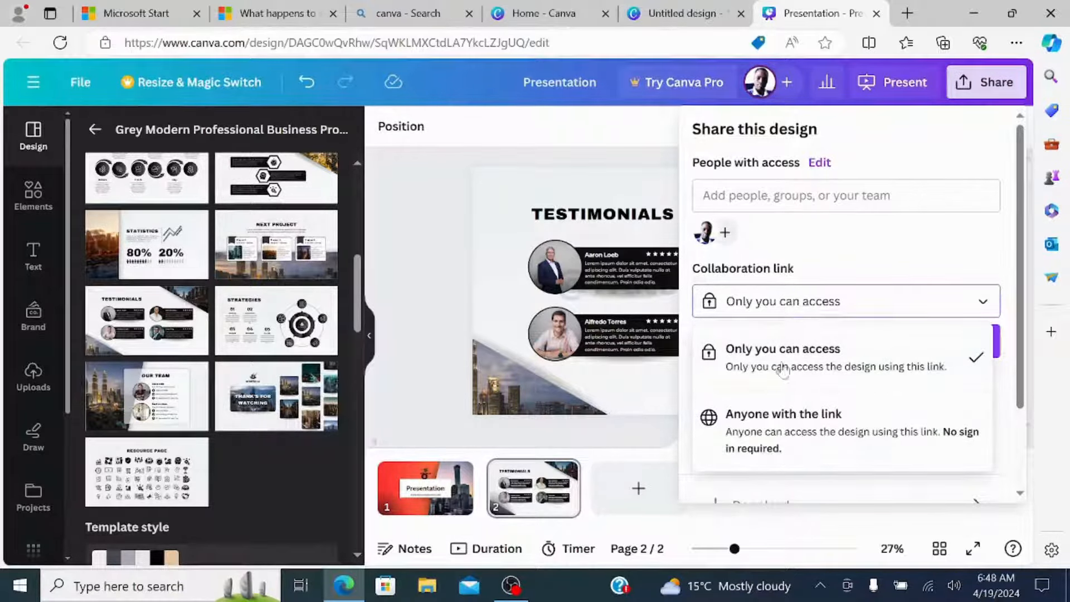
left_click(822, 426)
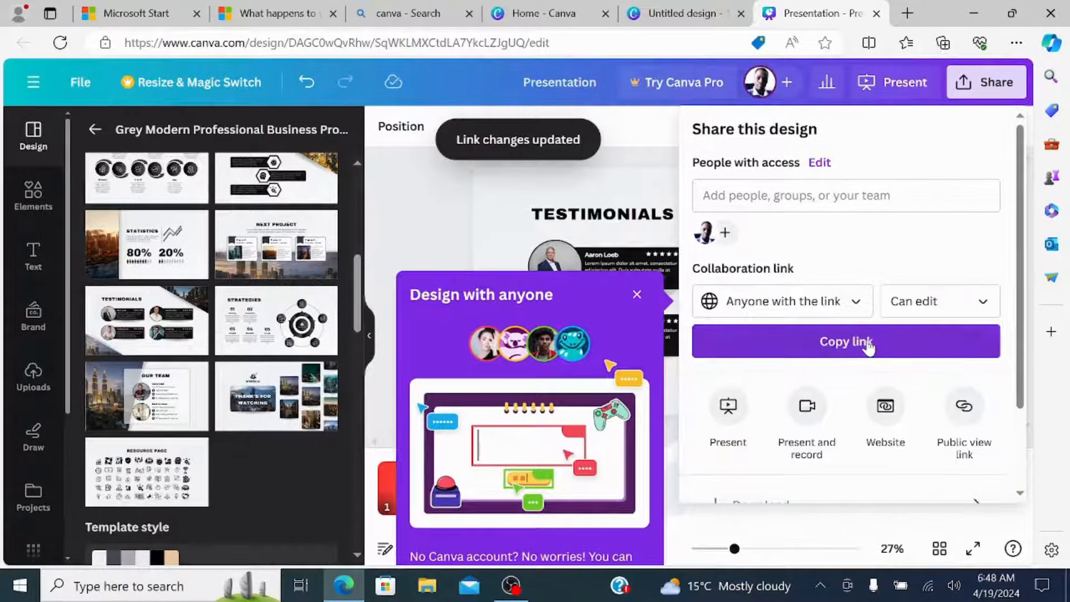
left_click(865, 341)
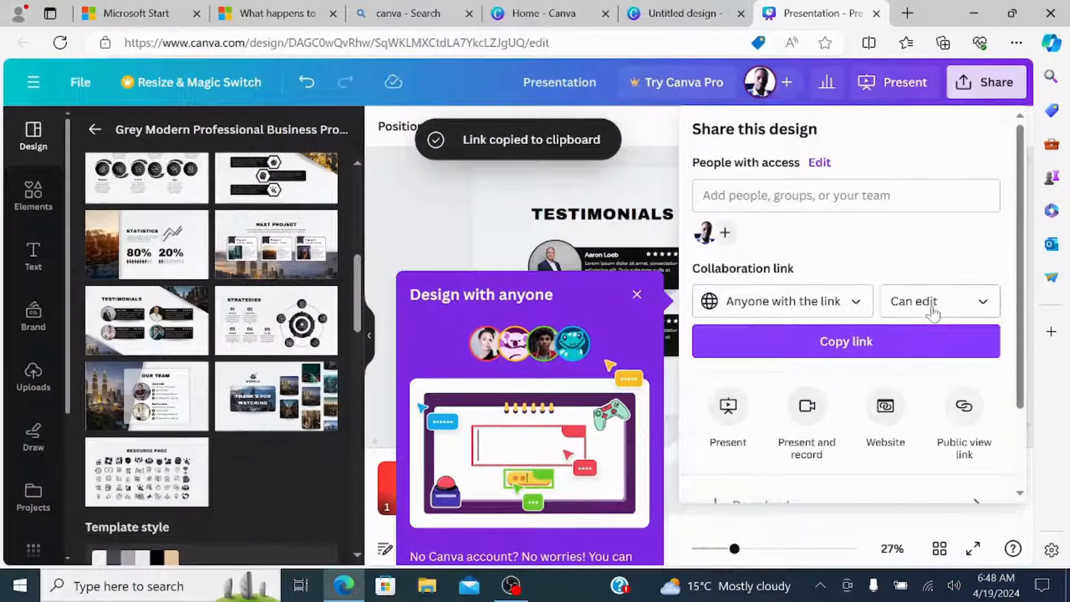
Restrict the design's collaboration link access to "Only you can access".
left_click(856, 301)
left_click(781, 348)
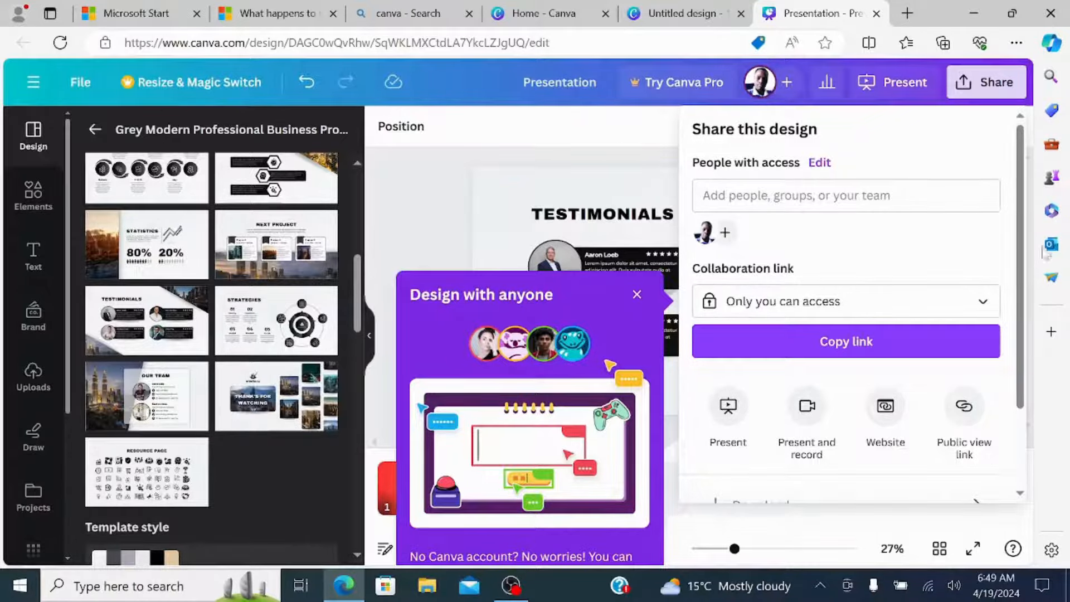
scroll(947, 295, "down", 2)
scroll(853, 267, "up", 2)
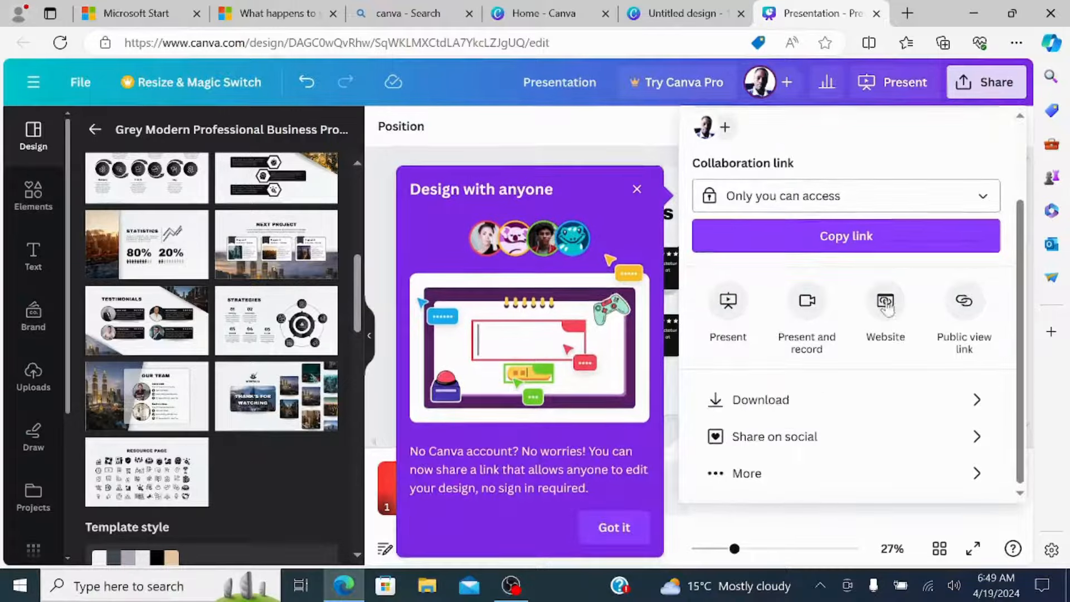
Review the file types offered for downloading the design, then close the download options.
scroll(887, 304, "down", 2)
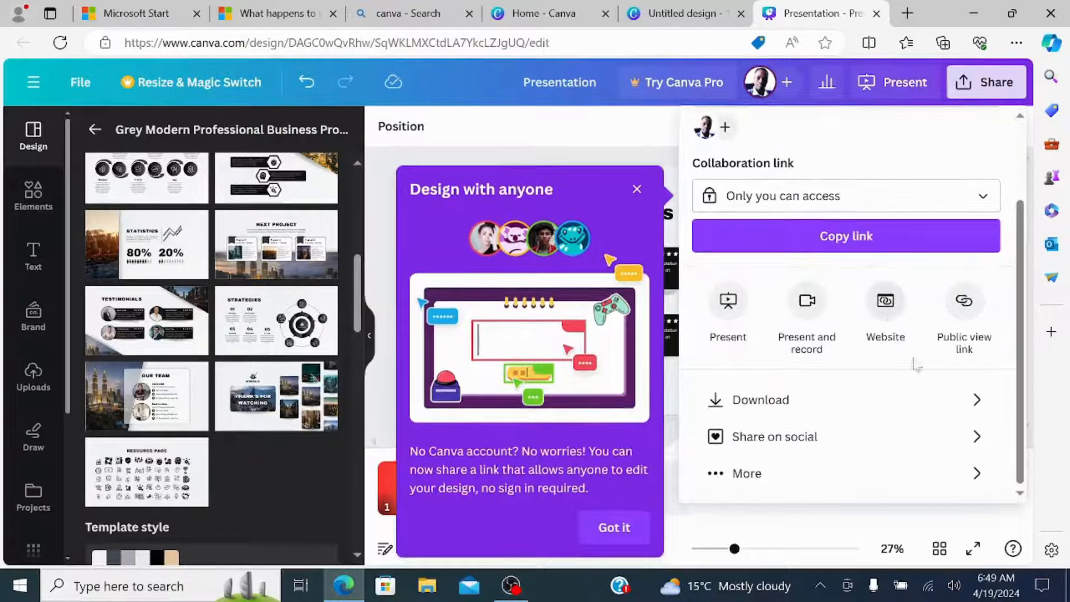
left_click(975, 400)
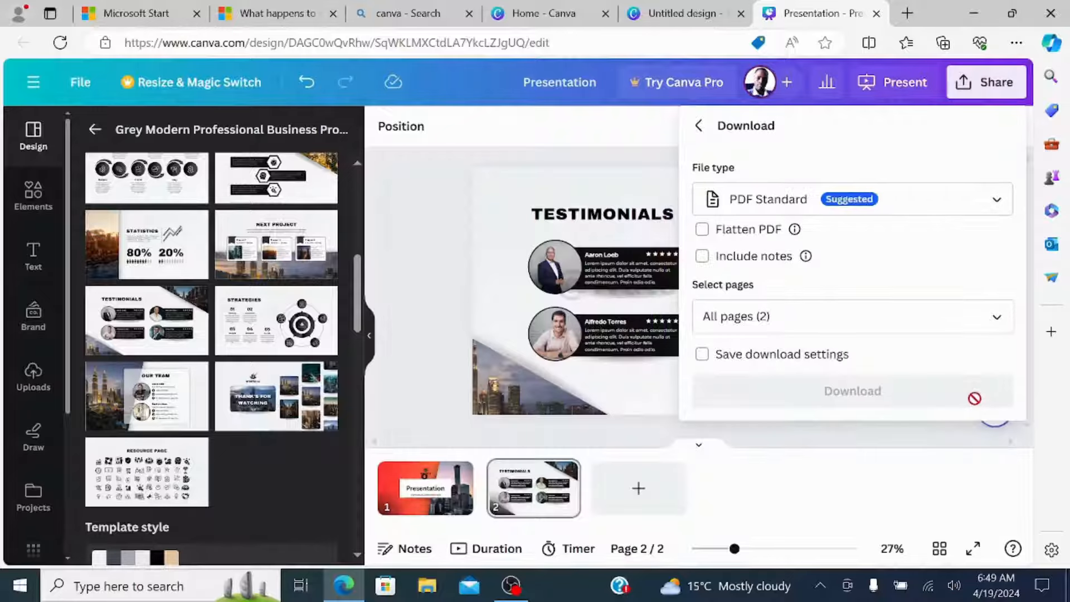
left_click(997, 207)
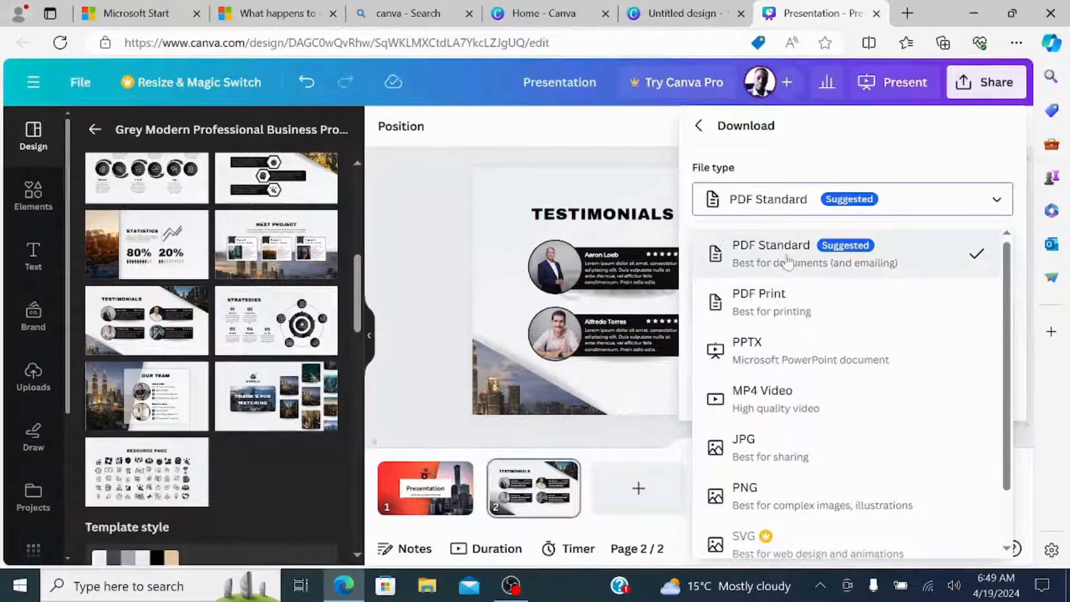
scroll(850, 352, "down", 1)
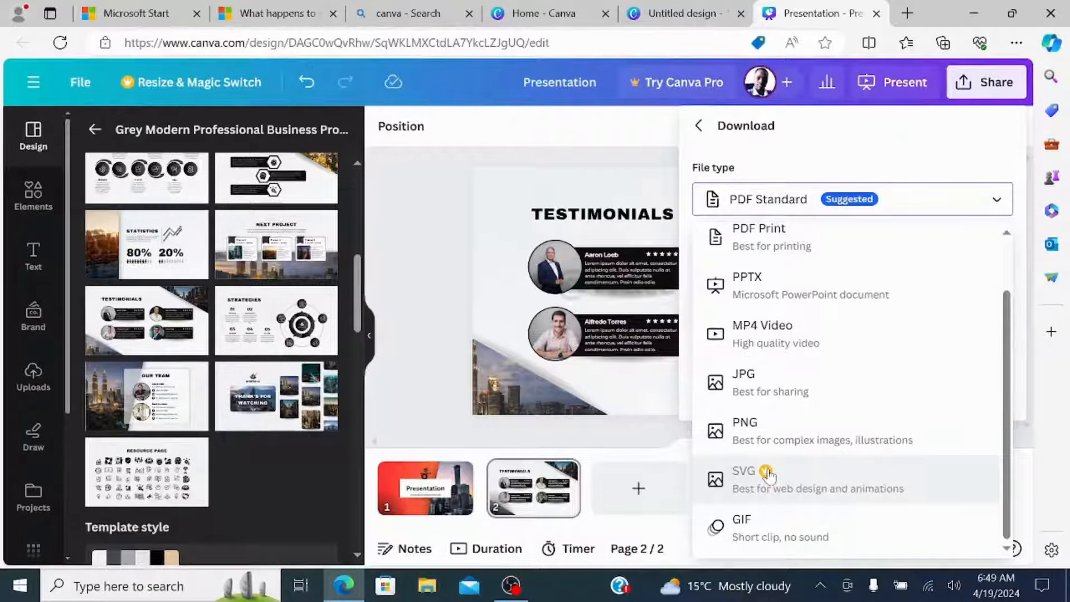
scroll(763, 468, "up", 2)
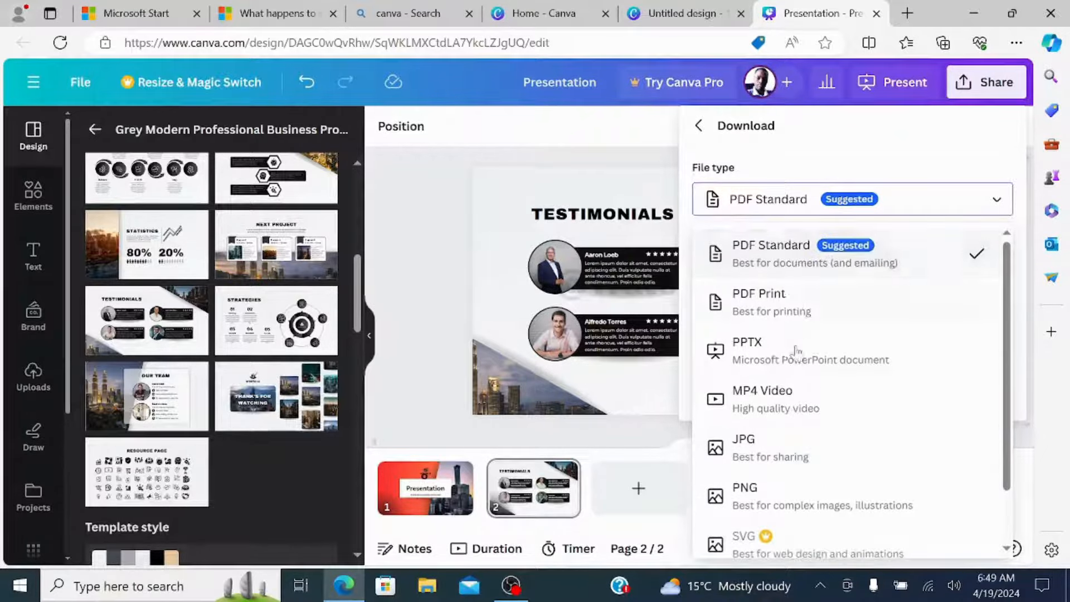
scroll(797, 328, "down", 2)
left_click(403, 216)
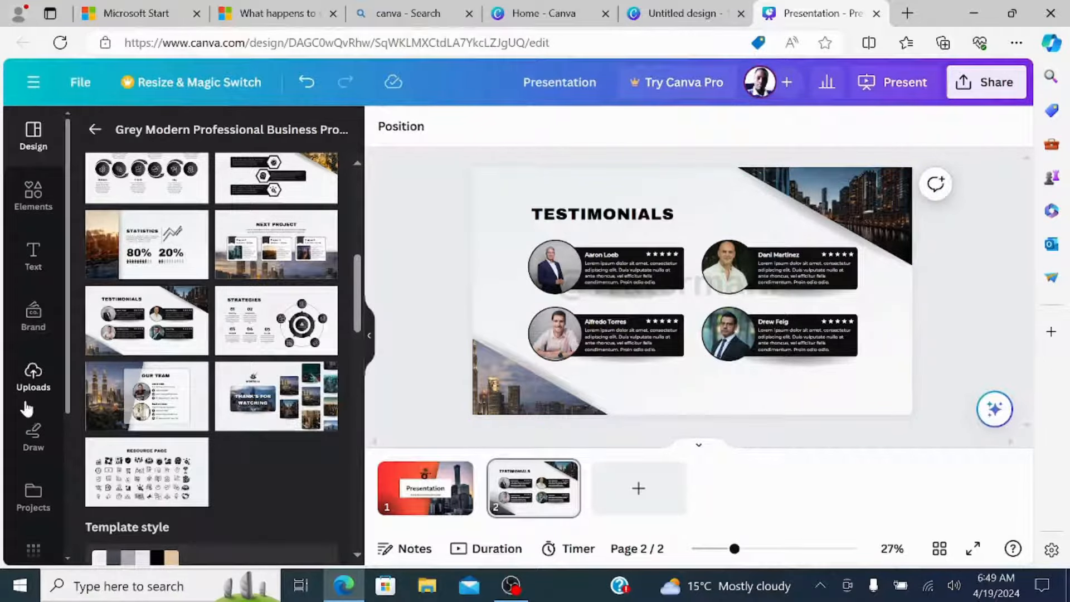
Open the stock photo library and search it for "laptop".
scroll(27, 470, "down", 4)
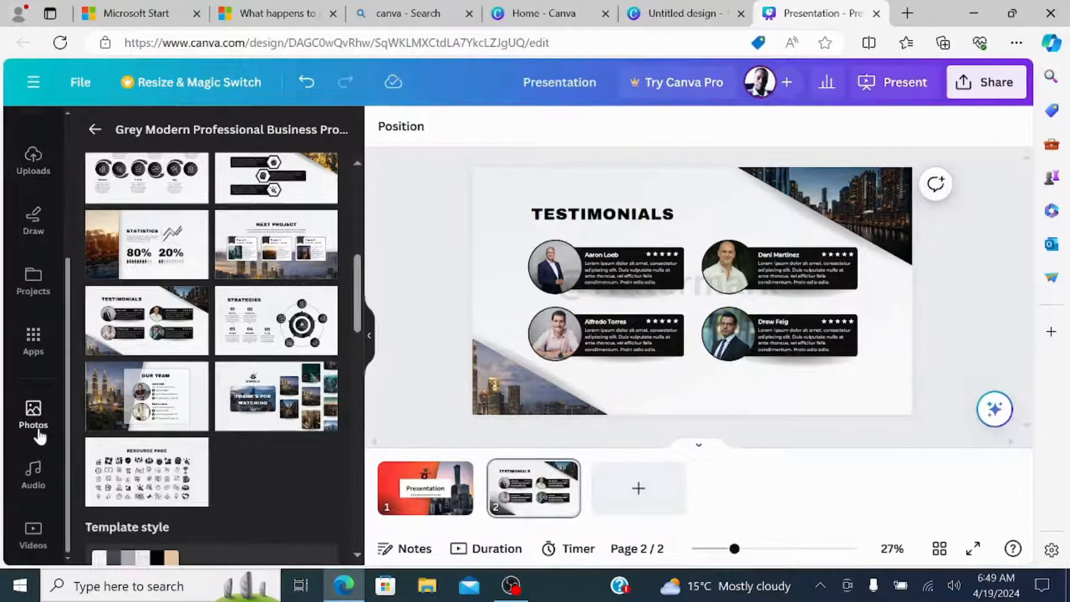
left_click(33, 415)
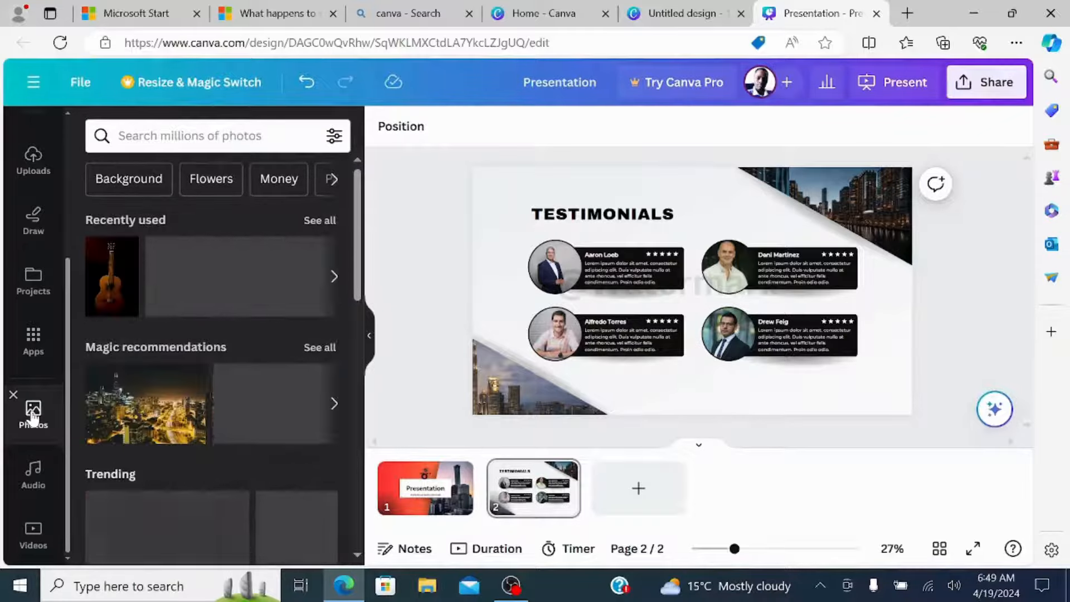
scroll(148, 283, "down", 8)
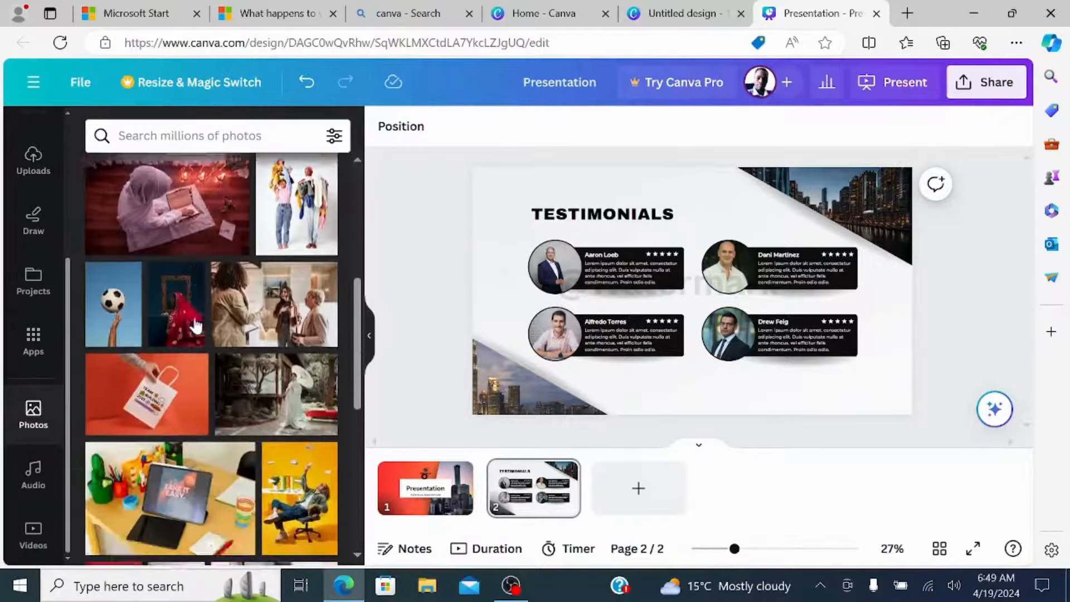
scroll(195, 328, "down", 2)
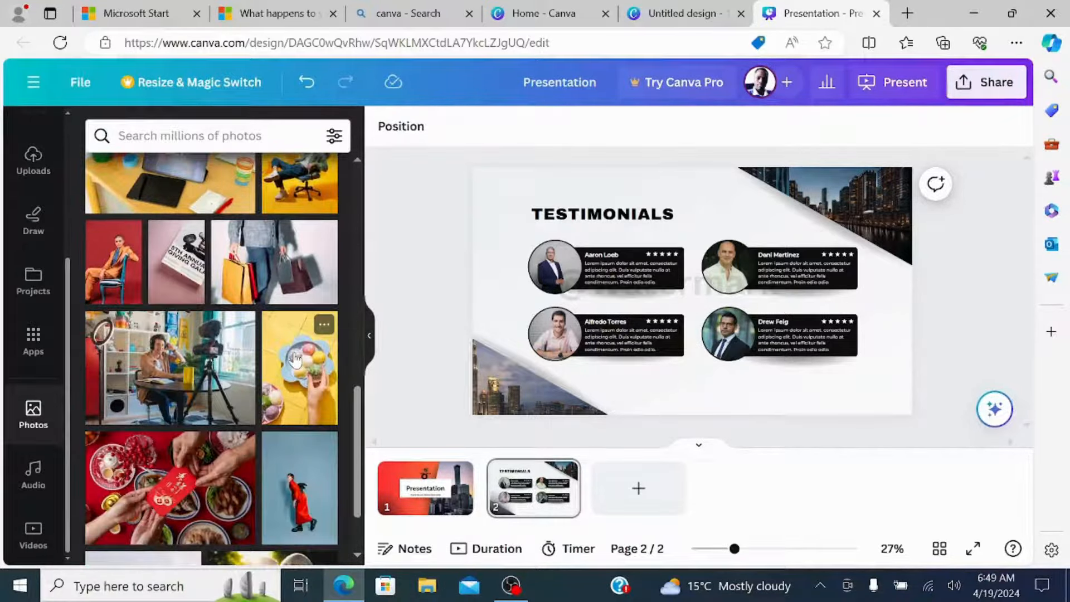
scroll(274, 372, "down", 3)
scroll(273, 372, "down", 7)
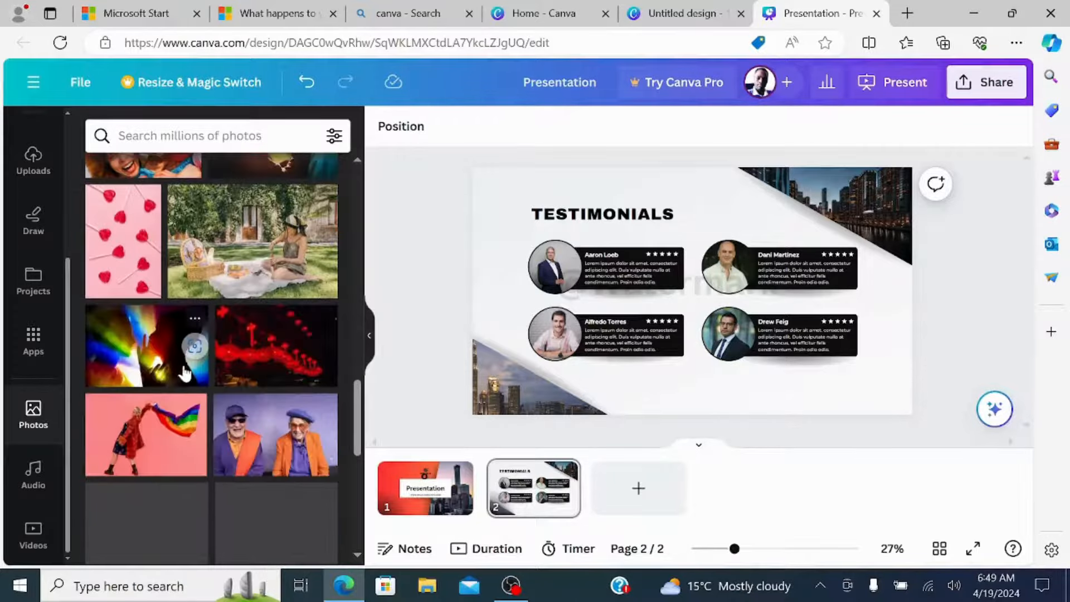
left_click(217, 136)
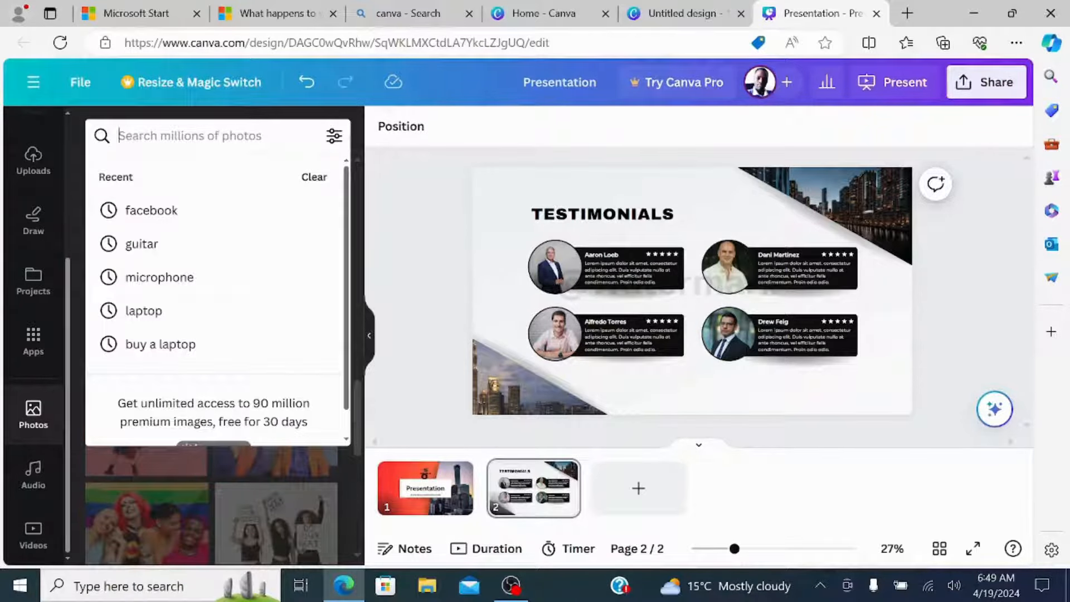
type("laptop")
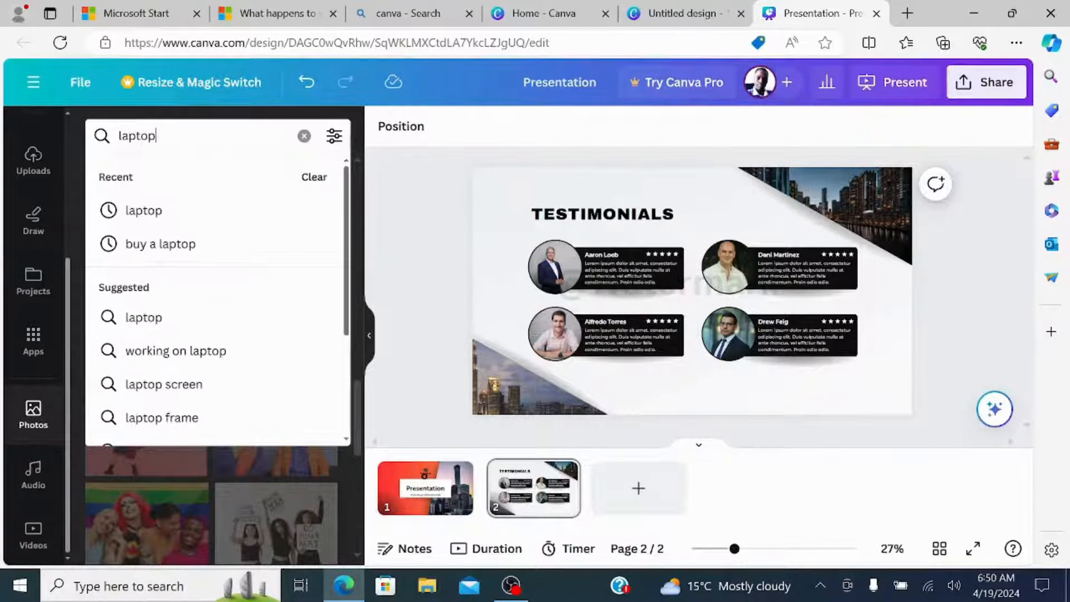
left_click(135, 209)
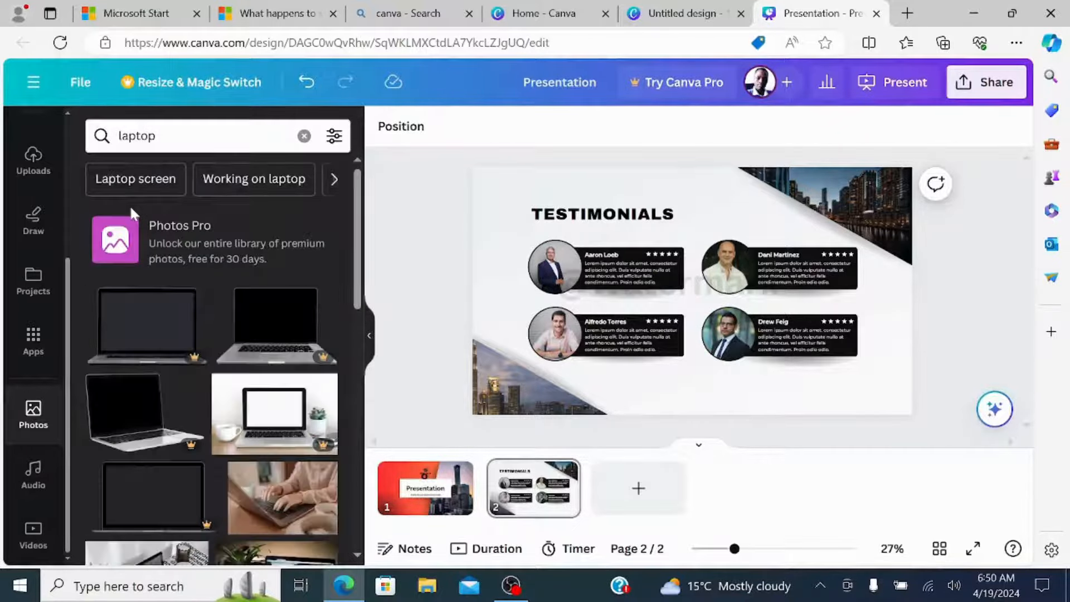
Try placing the black-screen laptop photo over the middle of the Testimonials slide.
scroll(279, 307, "down", 1)
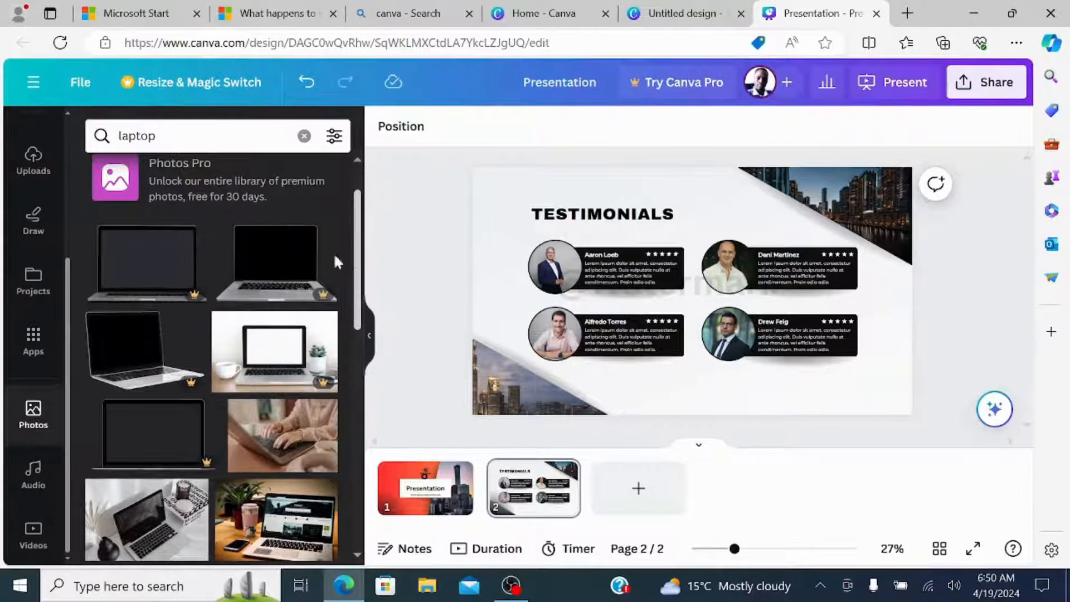
left_click(249, 262)
left_click_drag(763, 274, 726, 263)
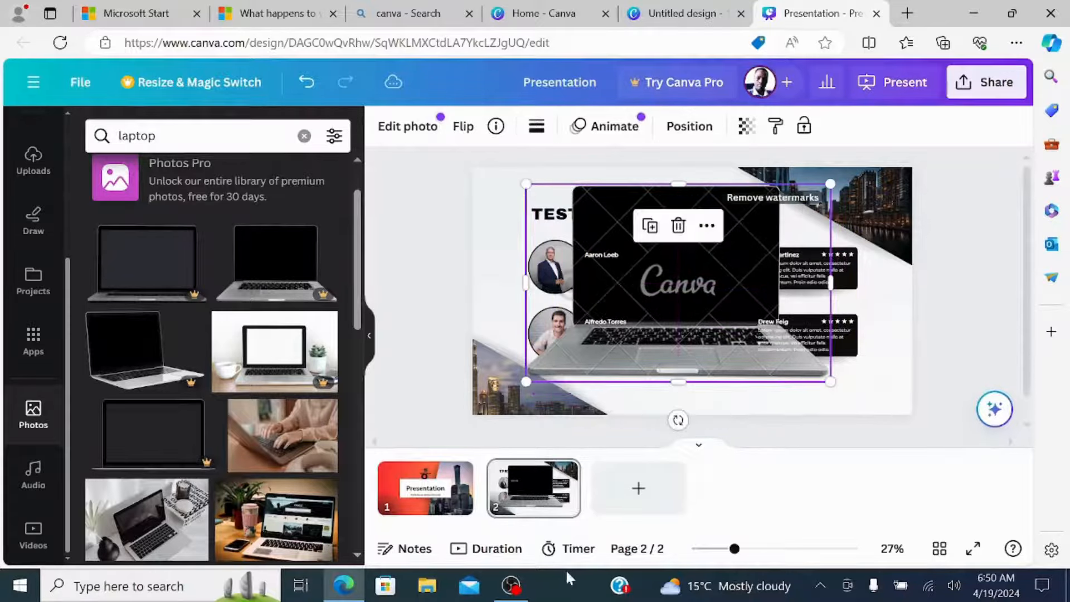
Add a blank third page and delete the laptop photo from the Testimonials slide.
left_click(637, 491)
left_click(535, 484)
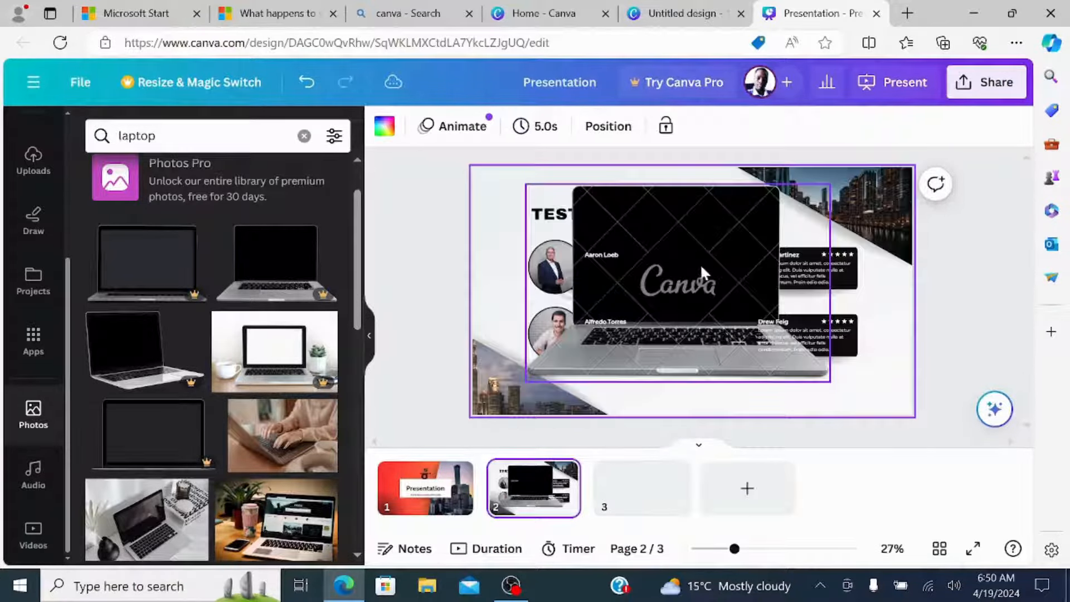
key("Delete")
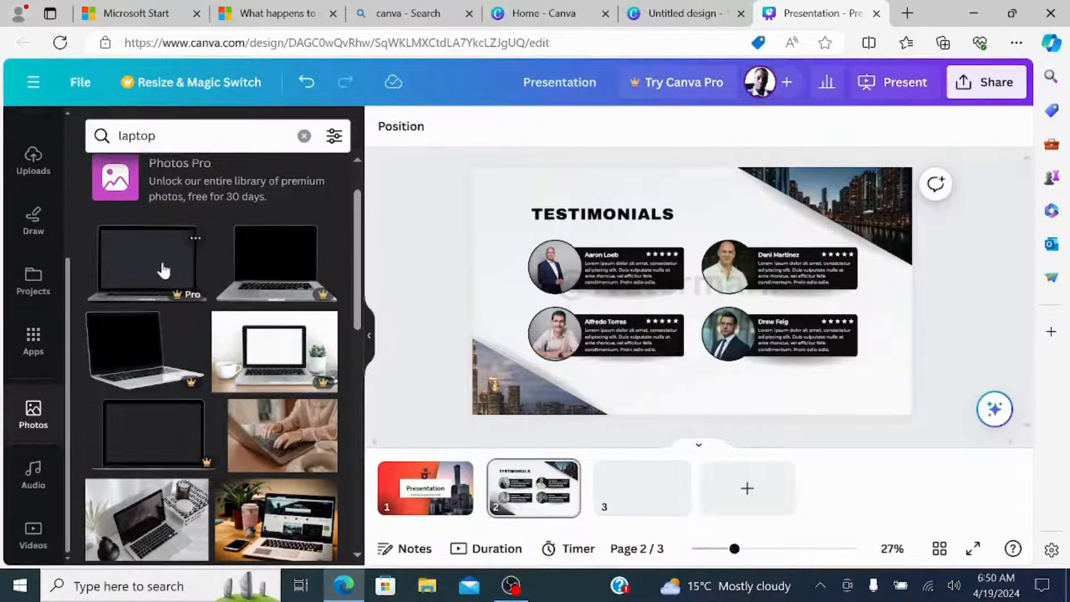
Insert the front-facing laptop photo with the dark grey screen on the blank third page, keeping the Testimonials slide free of it.
left_click(162, 270)
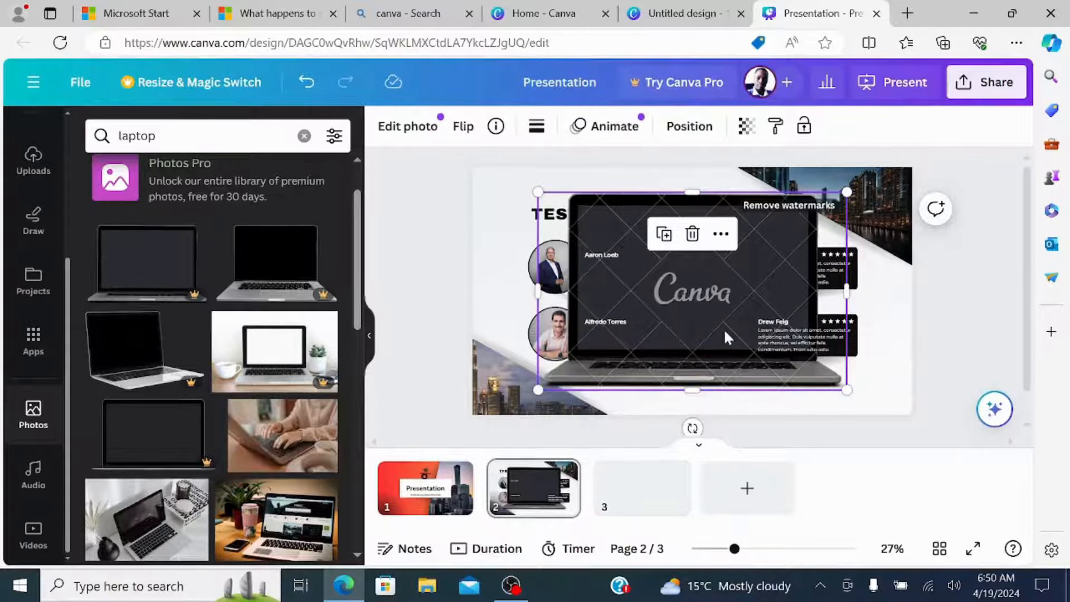
key("Delete")
left_click(640, 486)
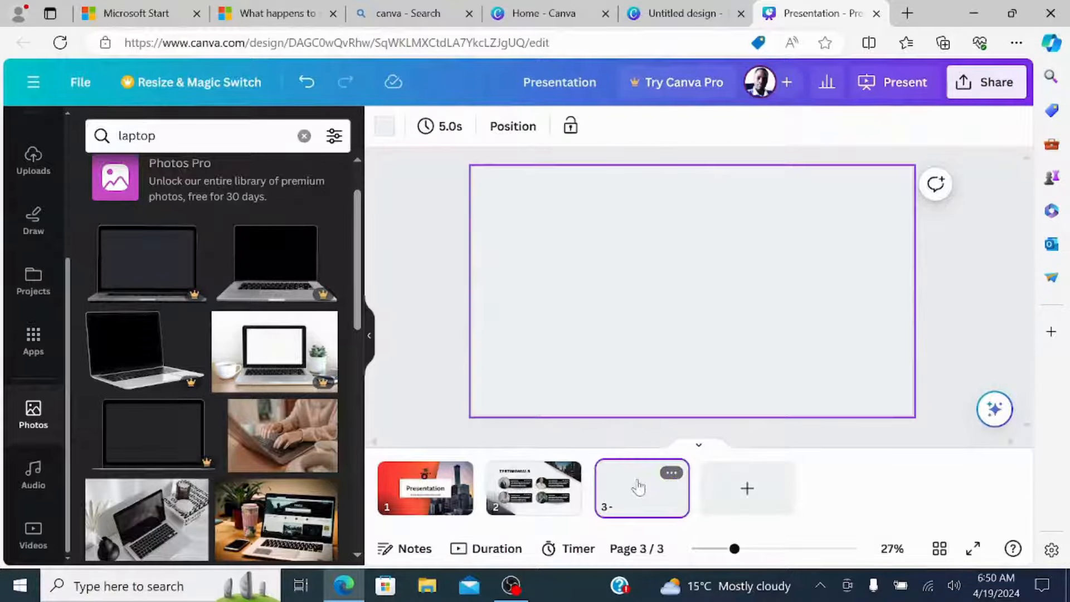
left_click(146, 251)
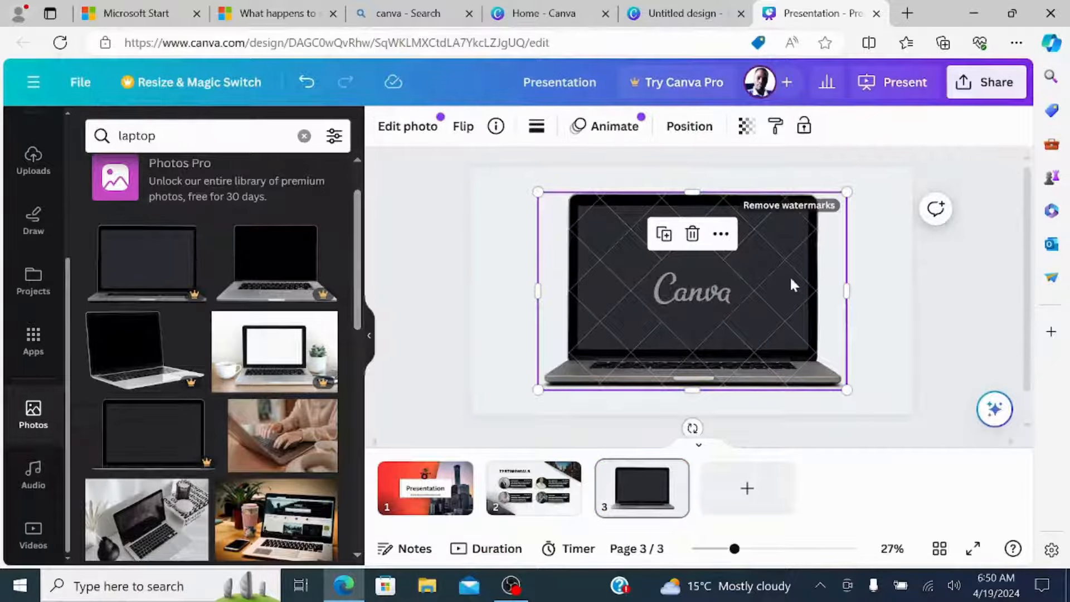
left_click(896, 281)
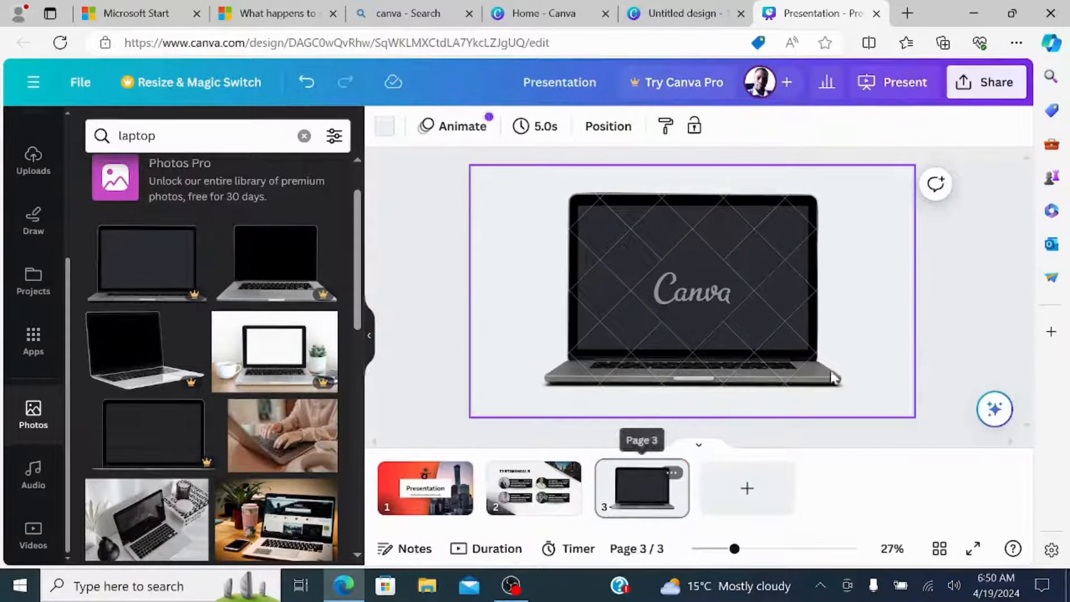
Try to download only the current page, page 3, as a PDF Standard file.
left_click(987, 82)
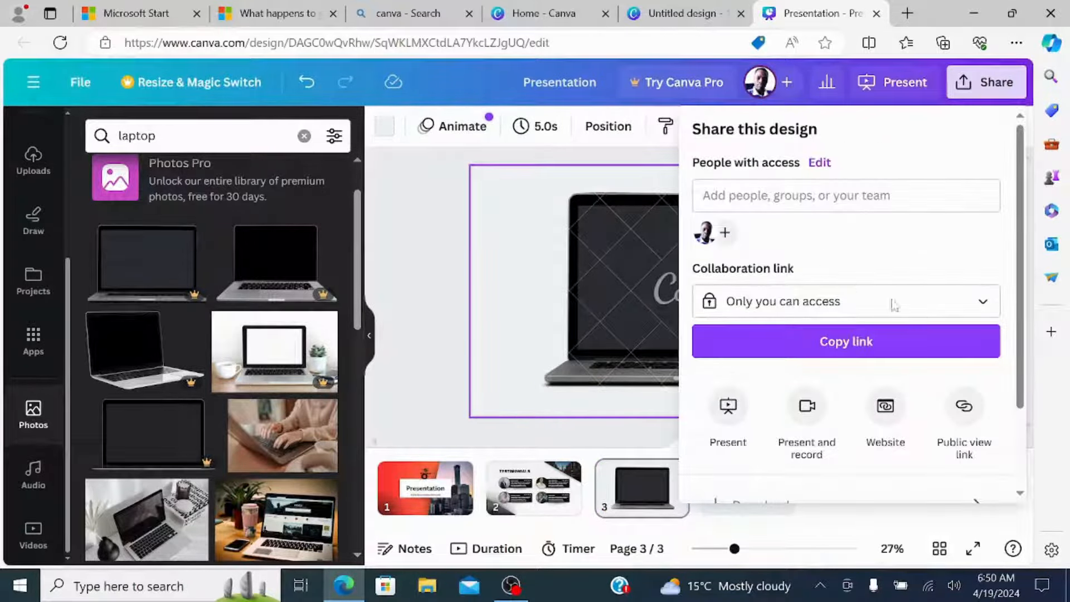
scroll(994, 324, "down", 2)
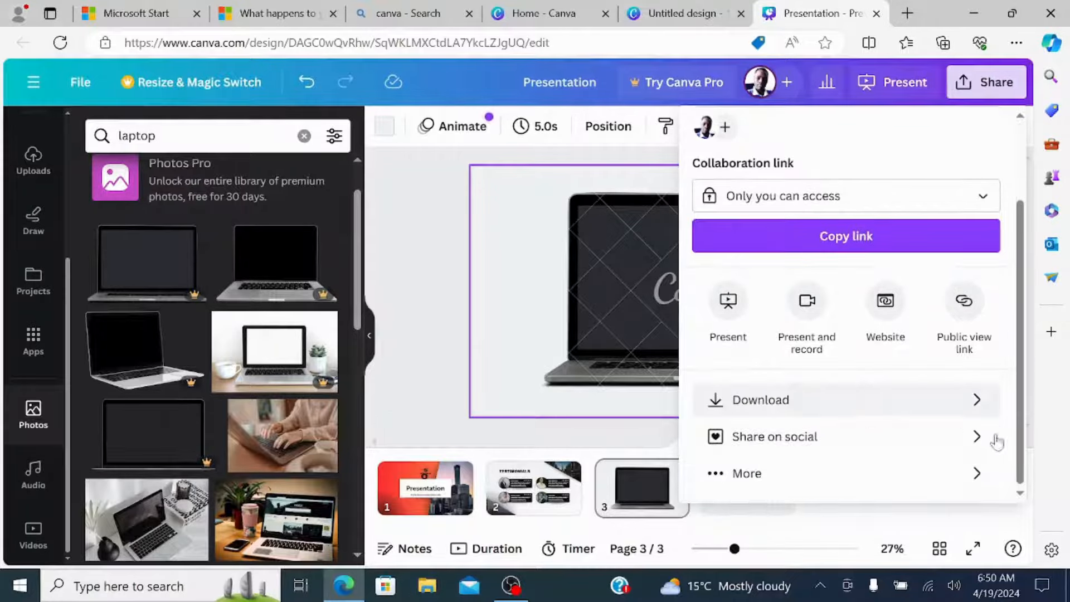
left_click(978, 406)
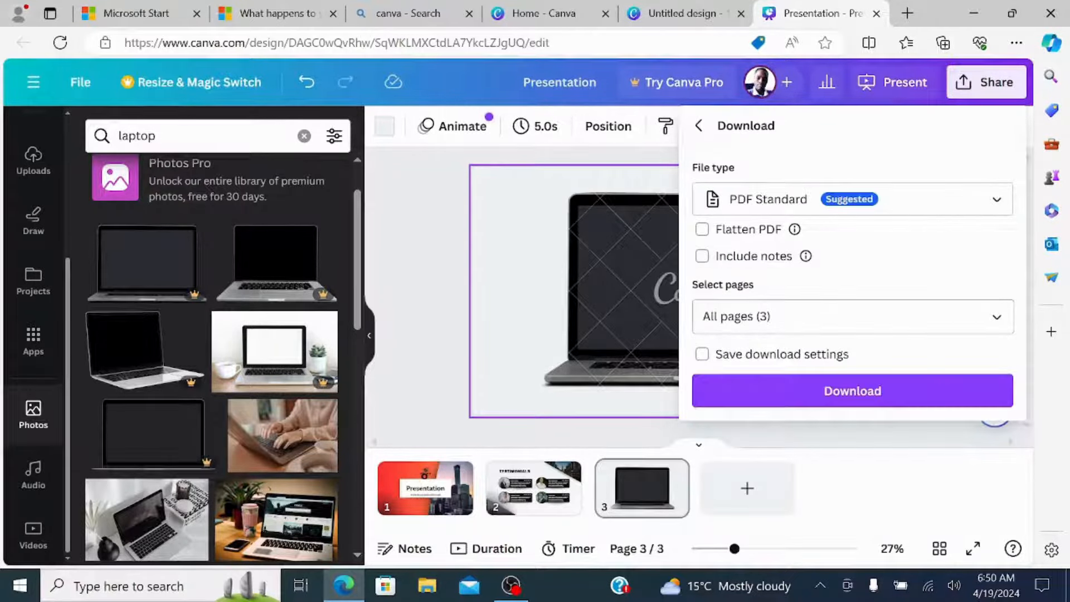
left_click(1000, 316)
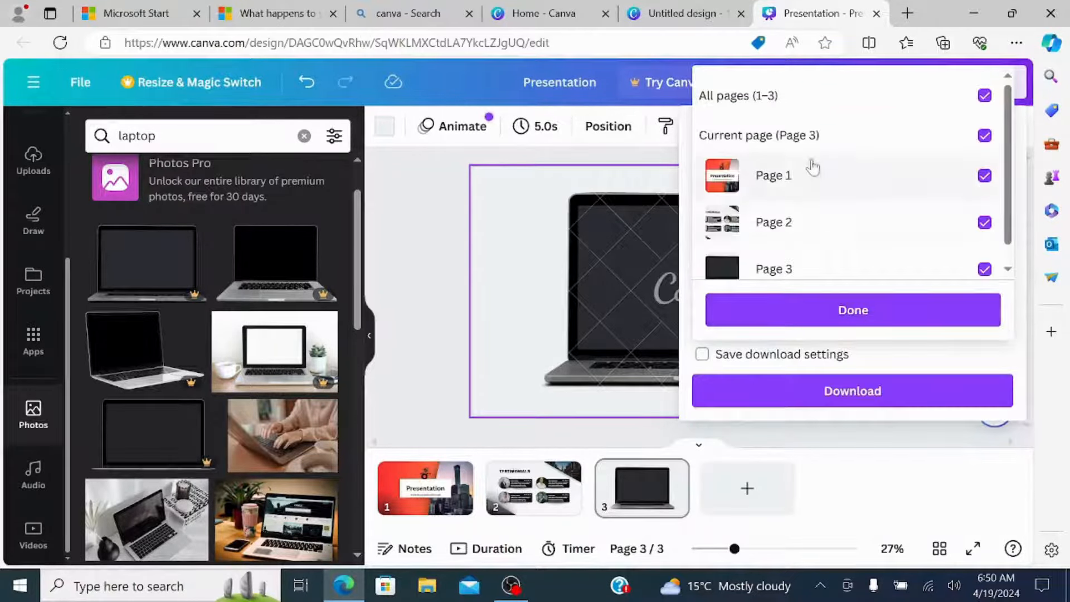
left_click(984, 96)
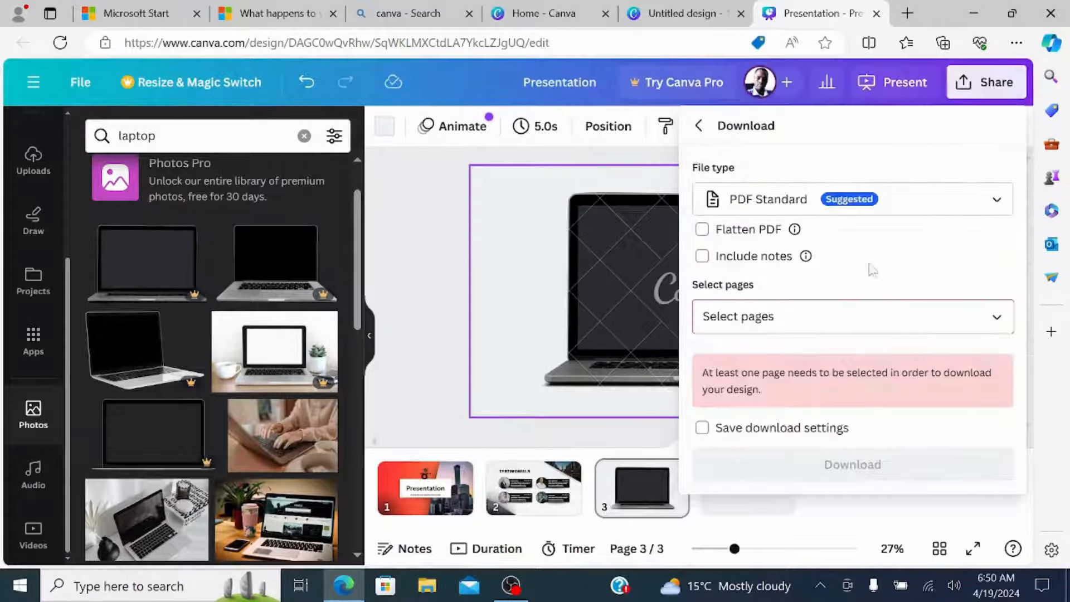
left_click(990, 318)
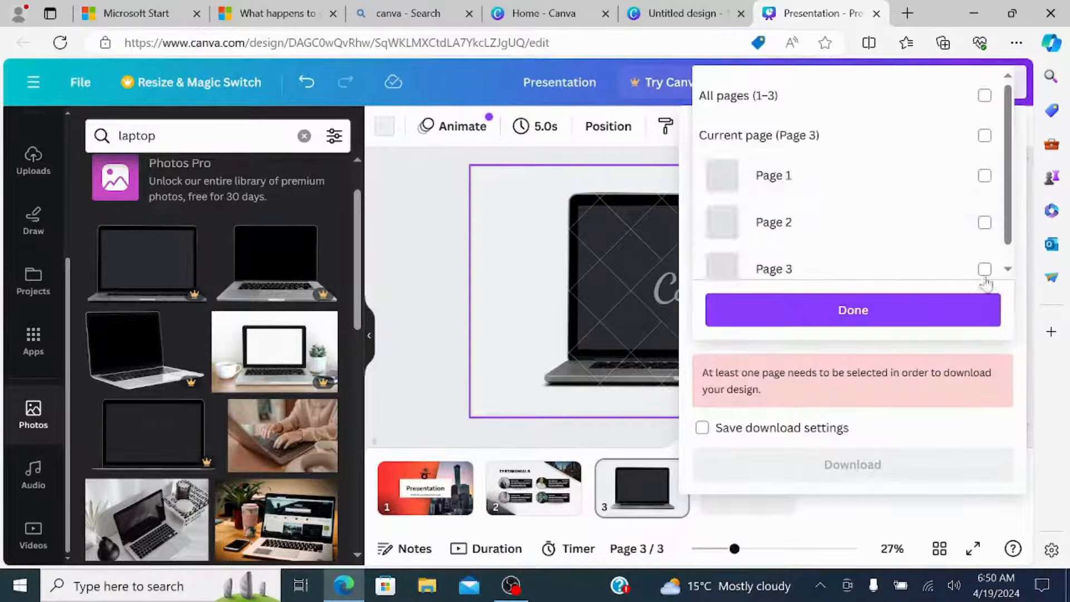
left_click(984, 136)
left_click(895, 307)
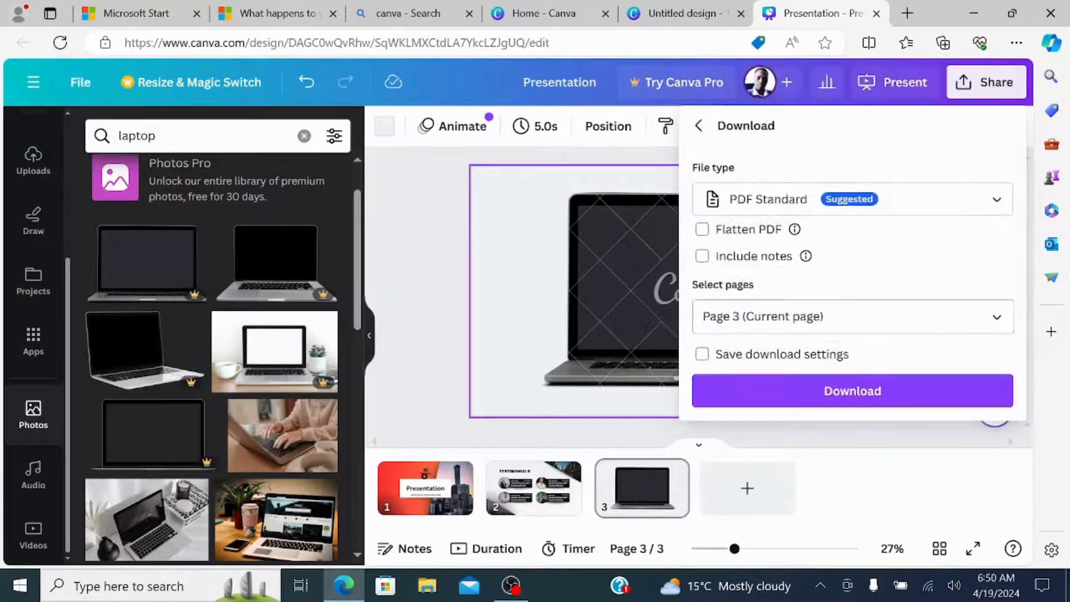
left_click(853, 390)
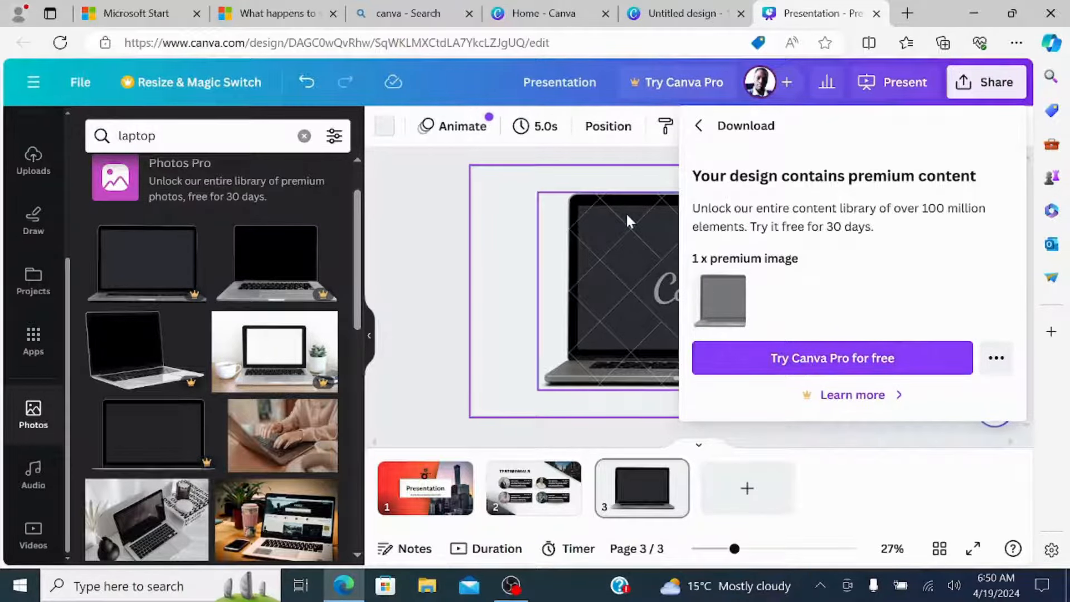
left_click(417, 219)
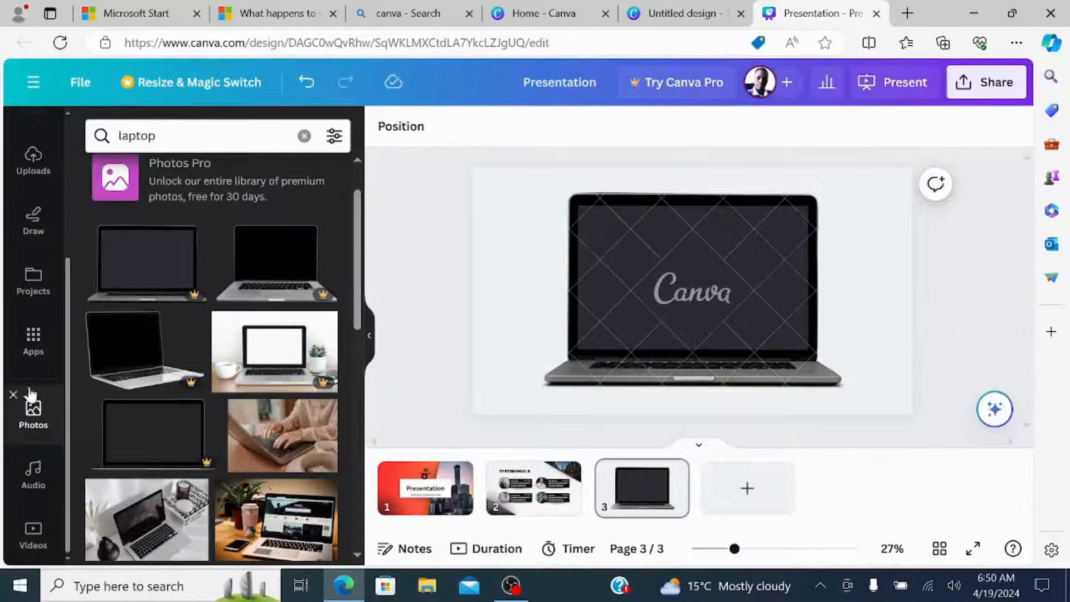
Search the stock photo library for laptop pictures using the recent search term "laptop".
left_click(34, 408)
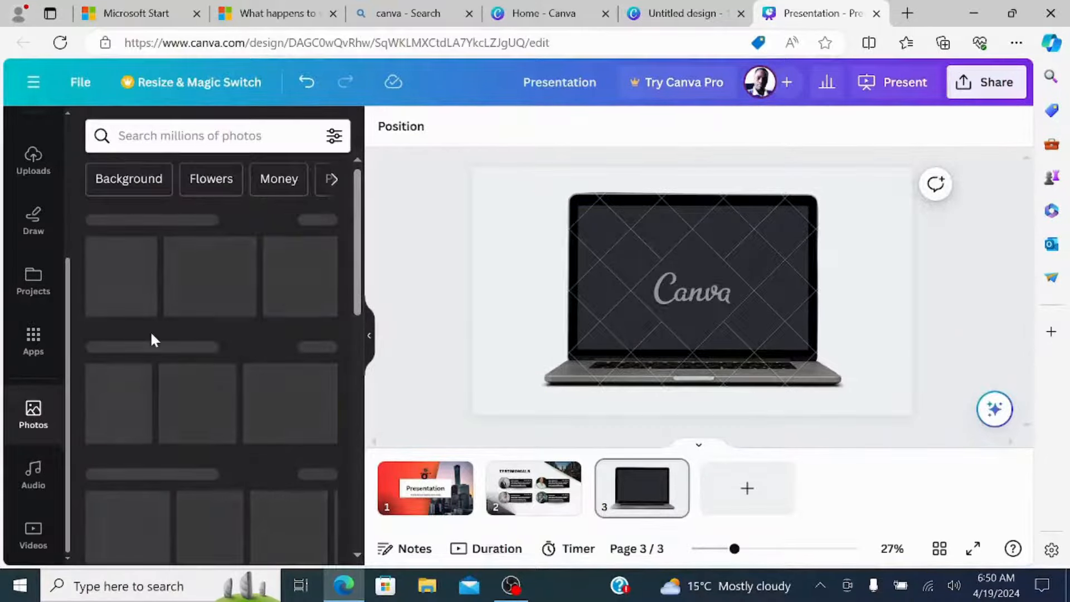
scroll(155, 365, "down", 5)
scroll(155, 365, "up", 5)
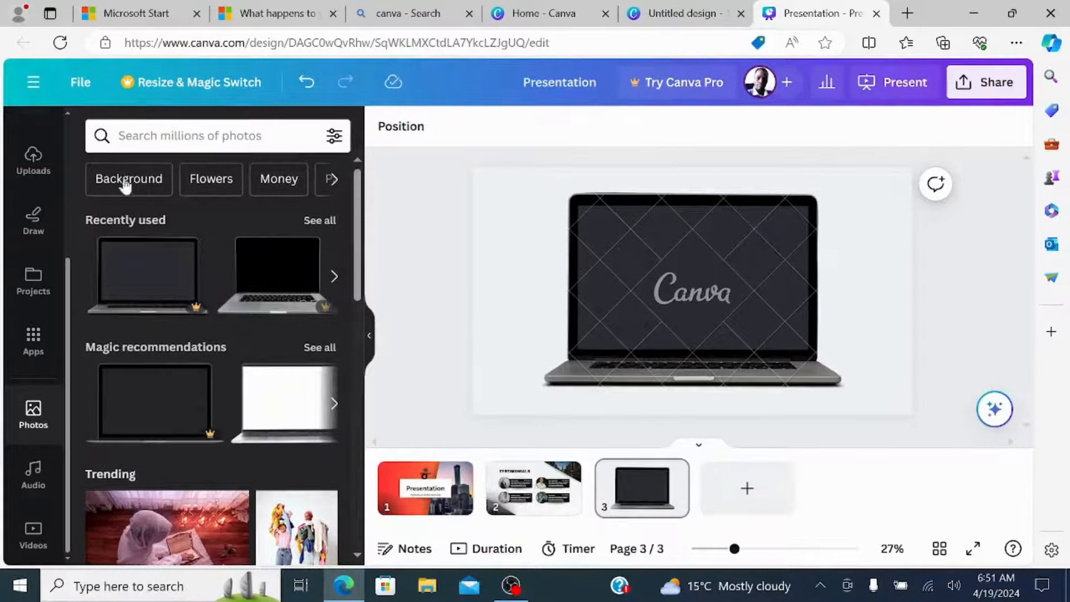
left_click(119, 136)
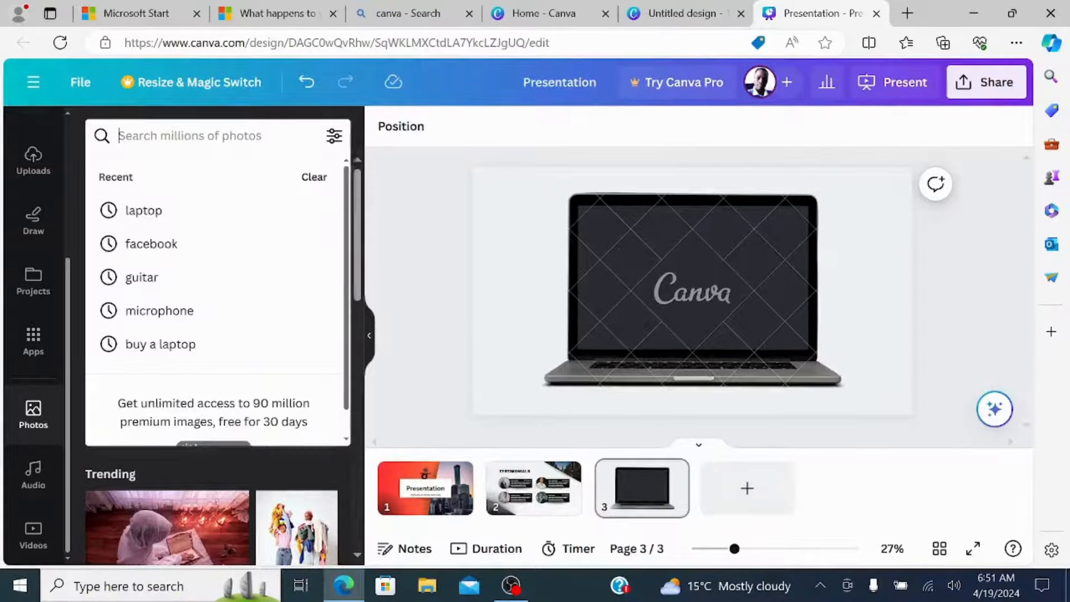
left_click(150, 211)
scroll(196, 238, "down", 6)
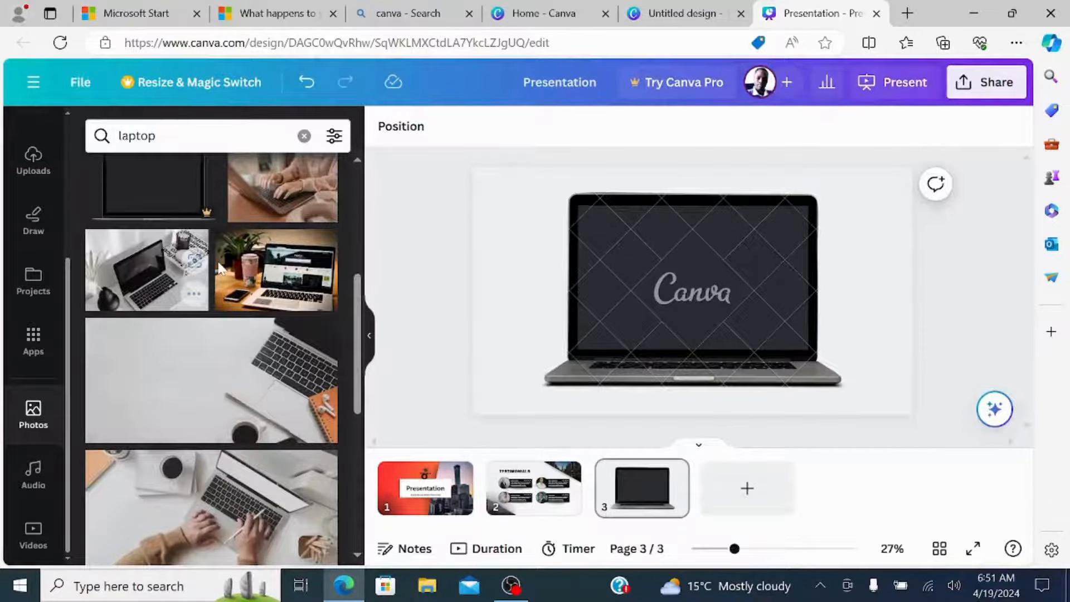
Replace the watermarked laptop photo on page 3 with the free photo of a laptop beside a black vase.
scroll(127, 372, "up", 1)
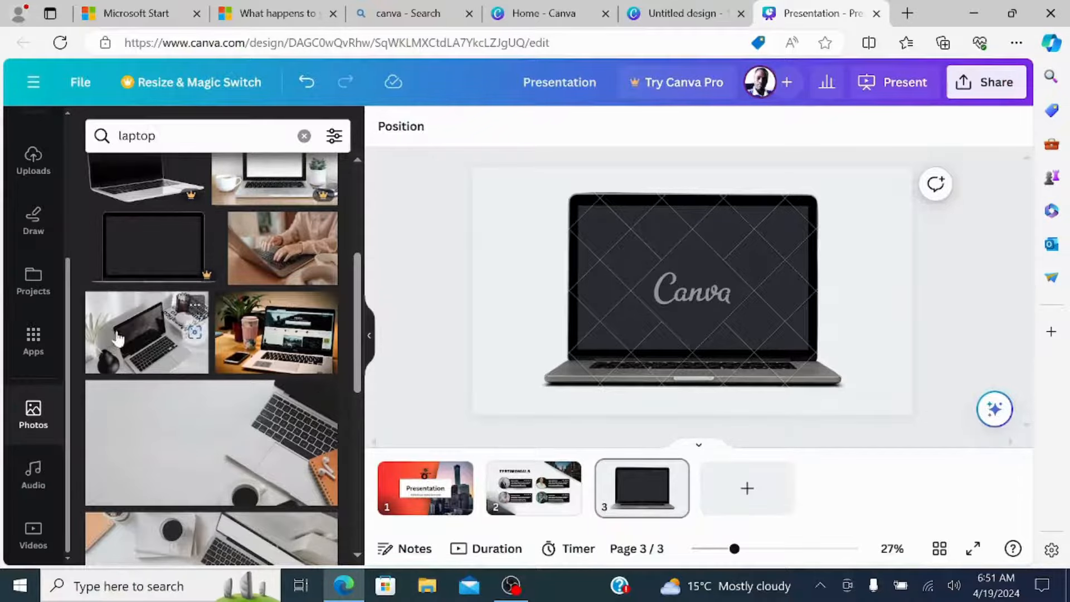
left_click_drag(118, 342, 669, 290)
left_click(875, 354)
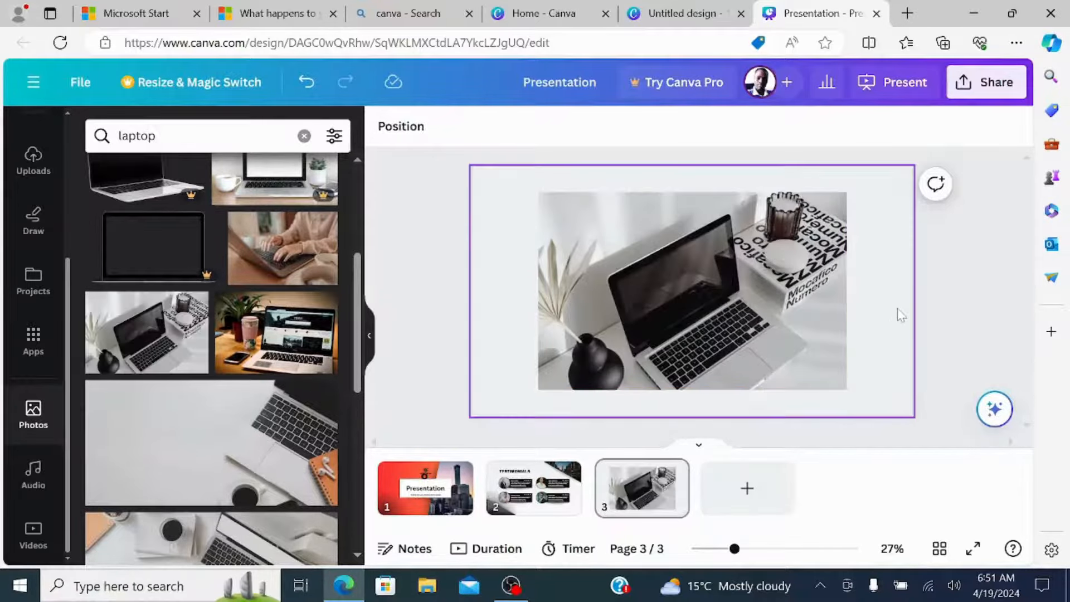
left_click(958, 298)
Examine the download options for exporting only the current page, page 3, as a PDF Standard file, and return to the sharing options.
left_click(985, 89)
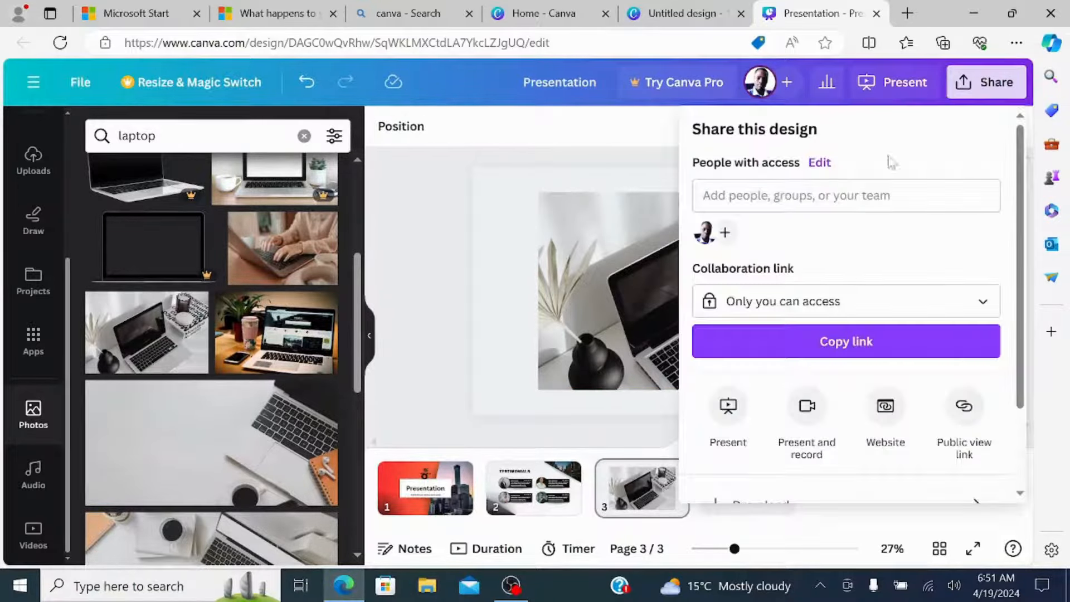
scroll(930, 425, "down", 2)
left_click(979, 411)
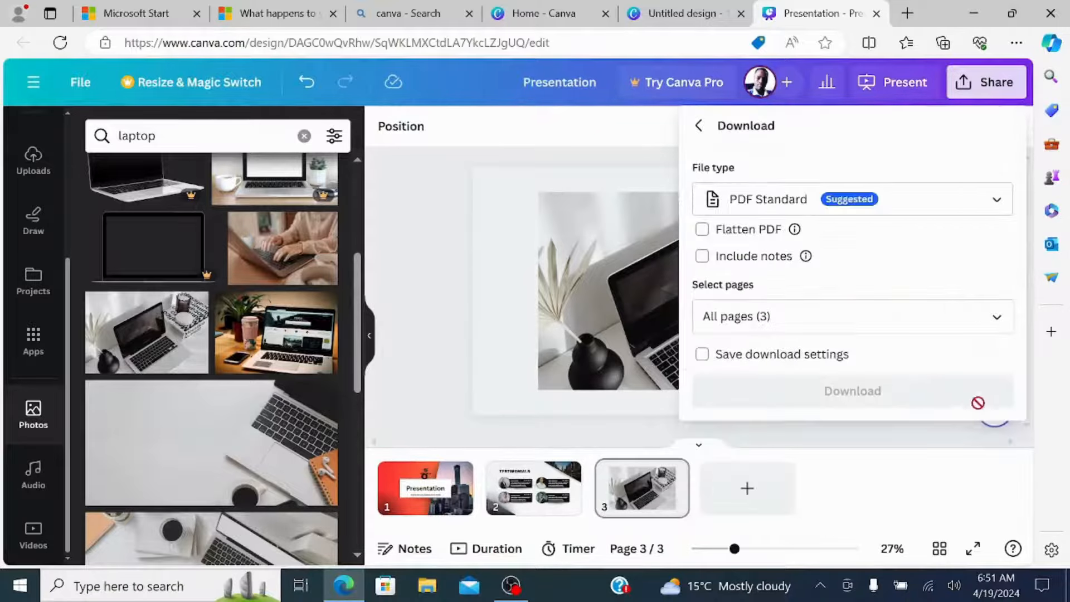
left_click(998, 317)
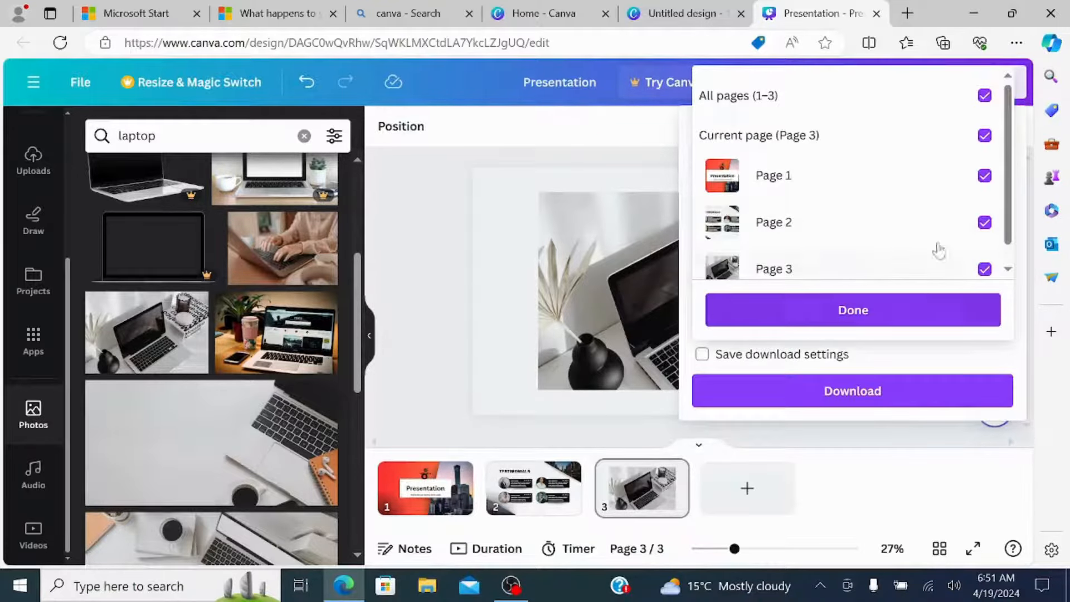
left_click(984, 95)
left_click(985, 135)
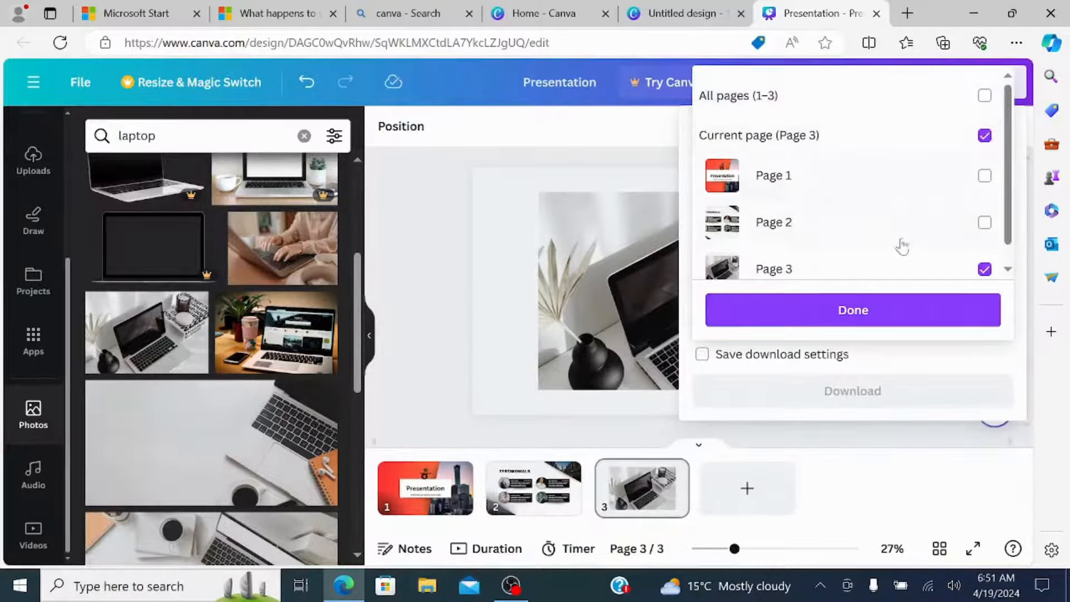
left_click(862, 310)
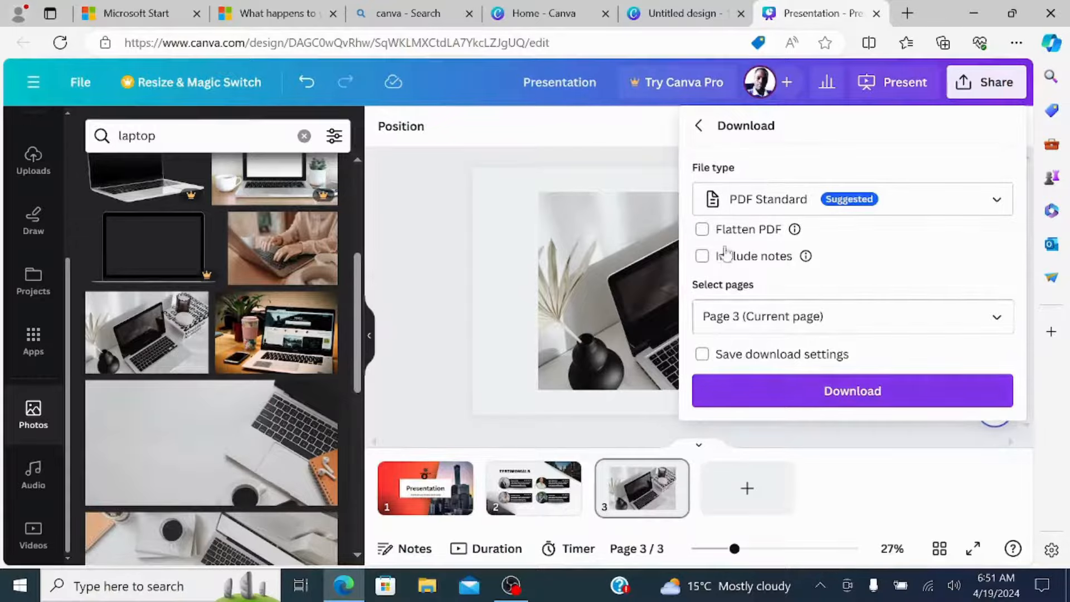
left_click(699, 125)
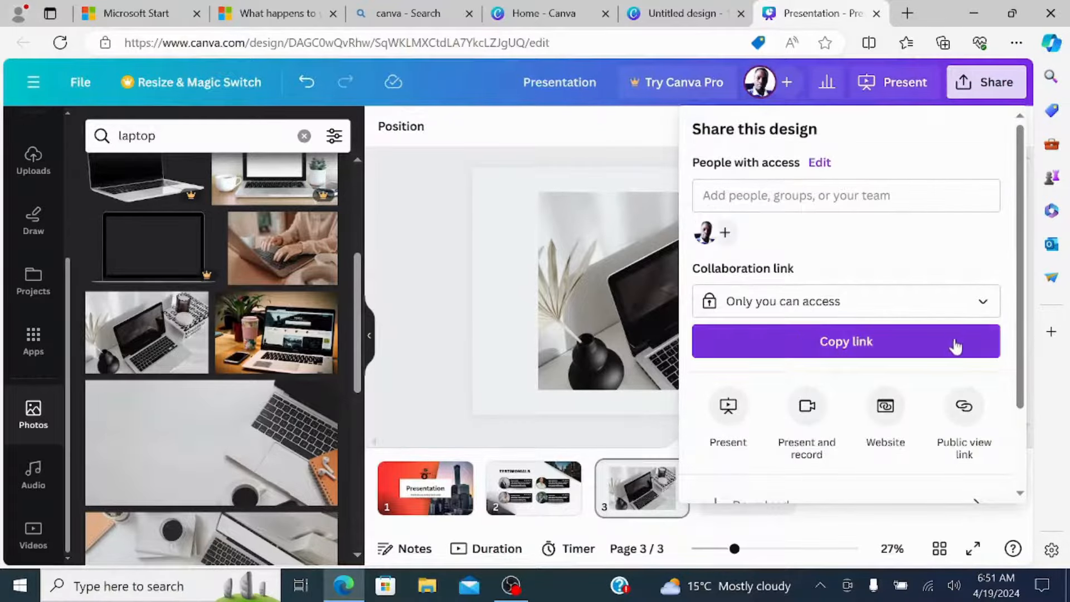
Choose Facebook Page as the social destination for sharing the design and go to its account connection option.
scroll(955, 342, "down", 2)
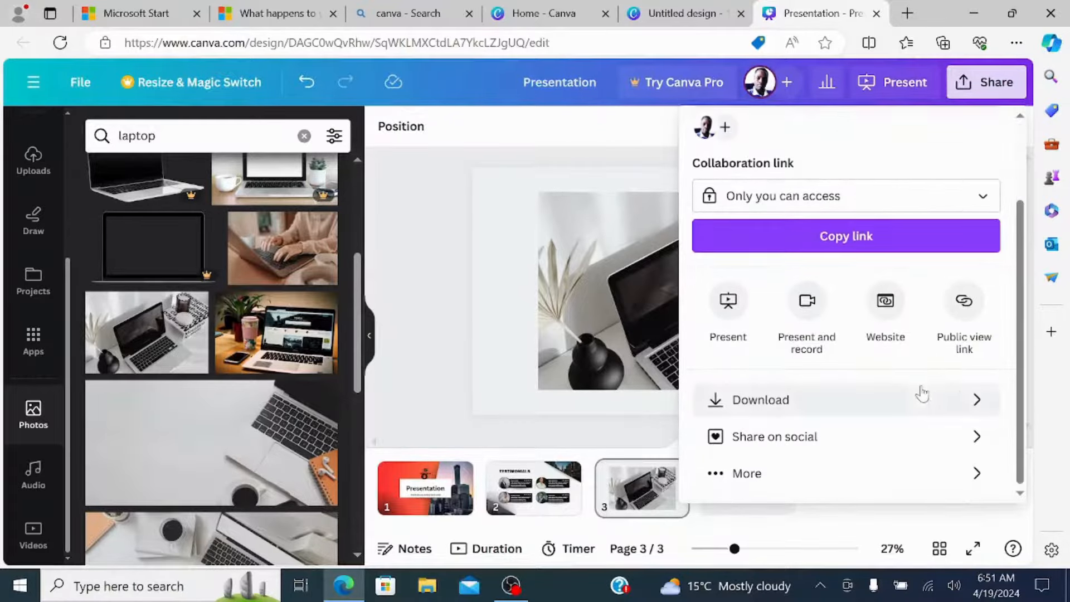
left_click(980, 440)
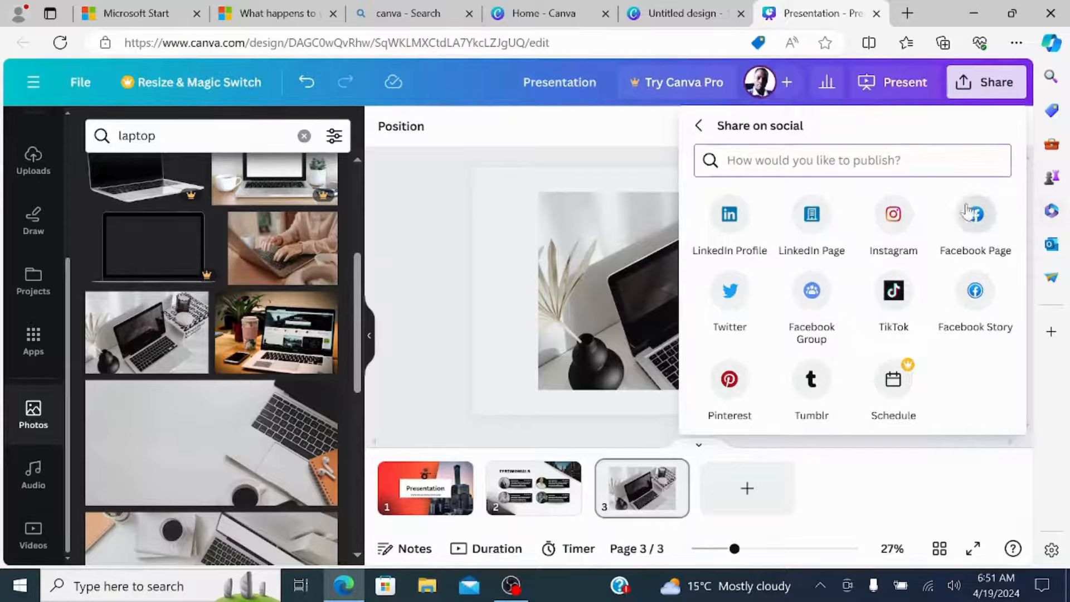
left_click(996, 224)
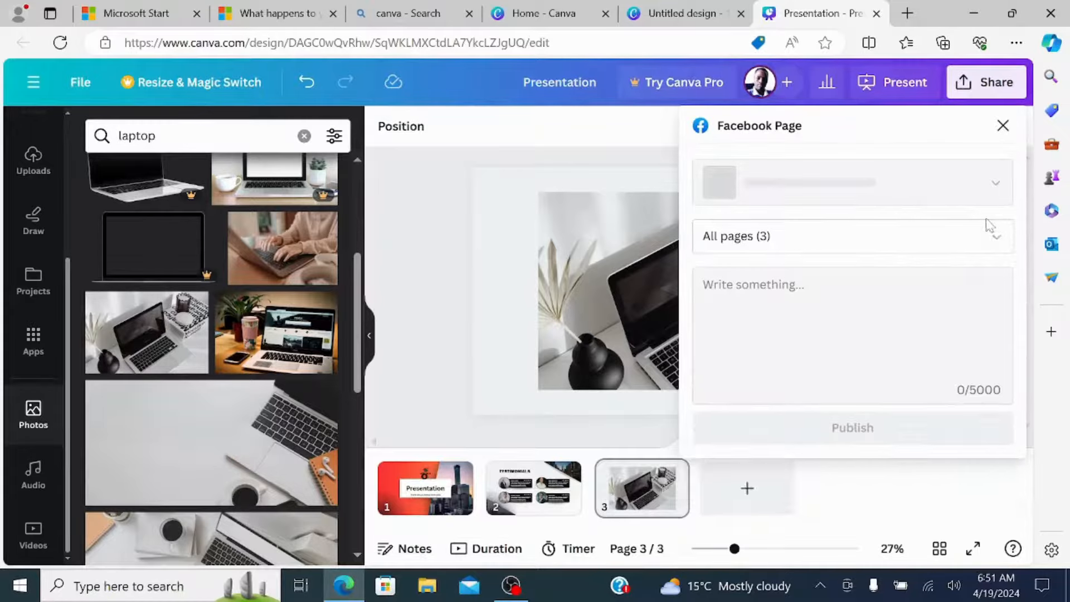
scroll(802, 395, "down", 1)
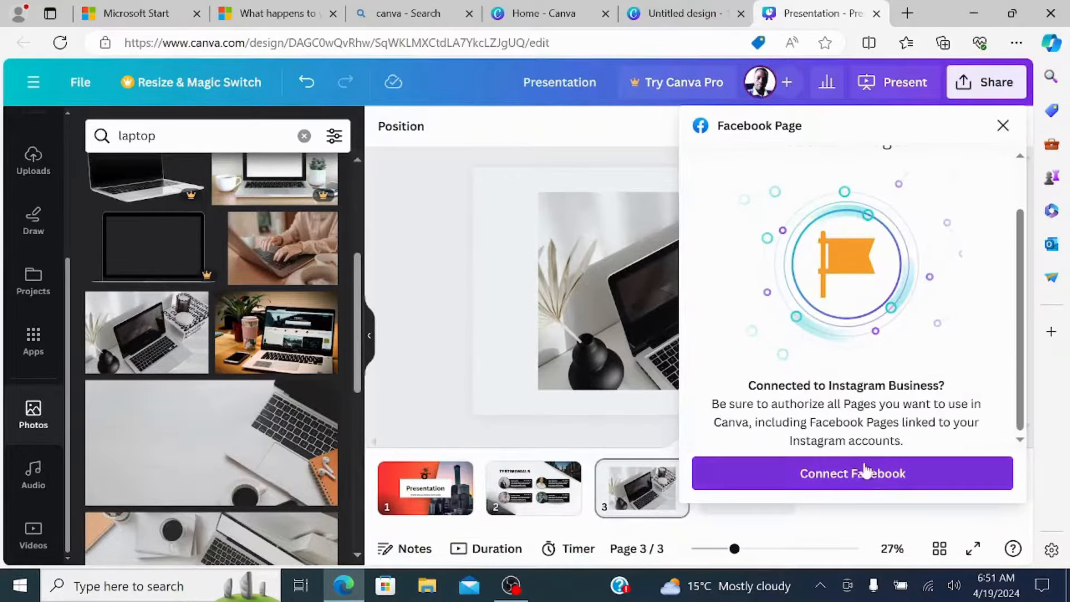